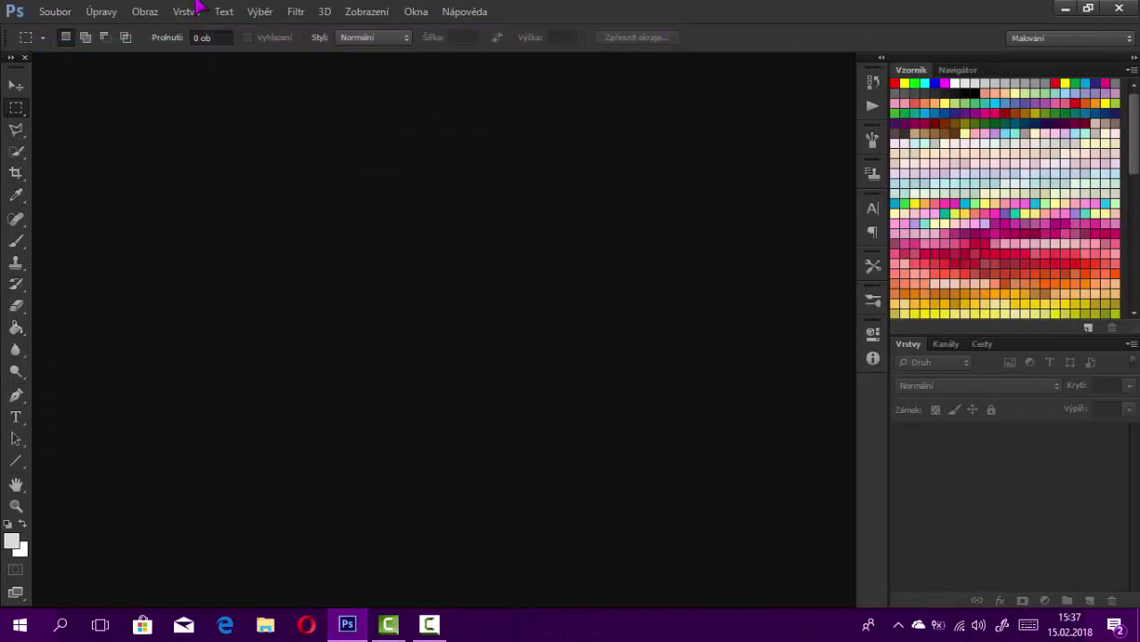
Step: Quick-select the wolf's neck, back, ear and chest, then set the brush size to 86
key(w)
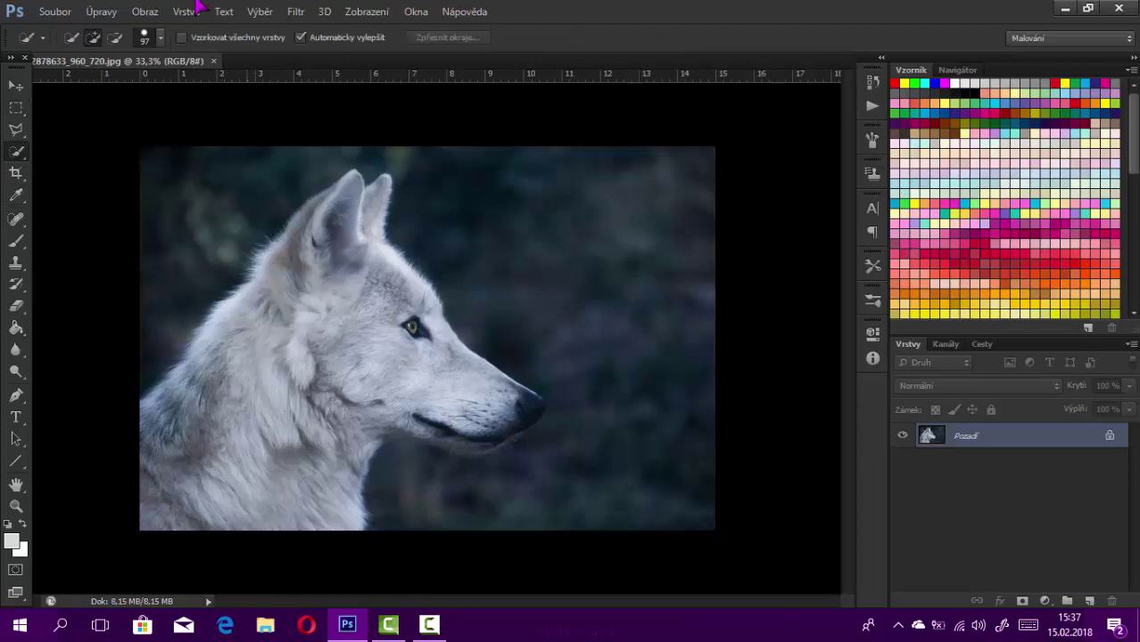
drag(156, 426, 344, 299)
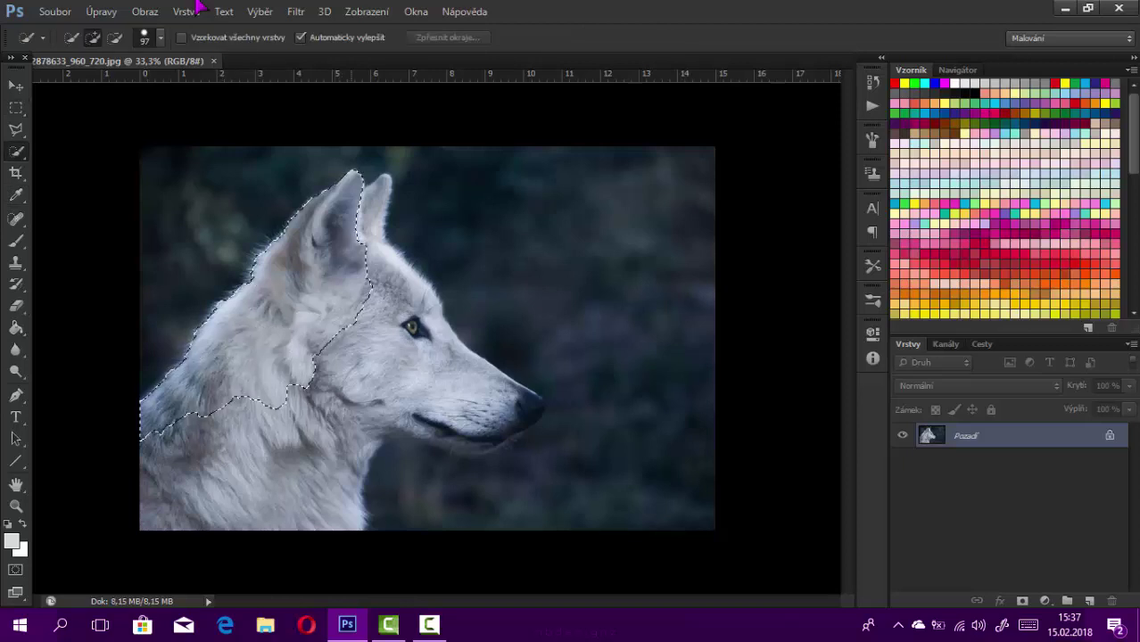
drag(295, 384, 250, 482)
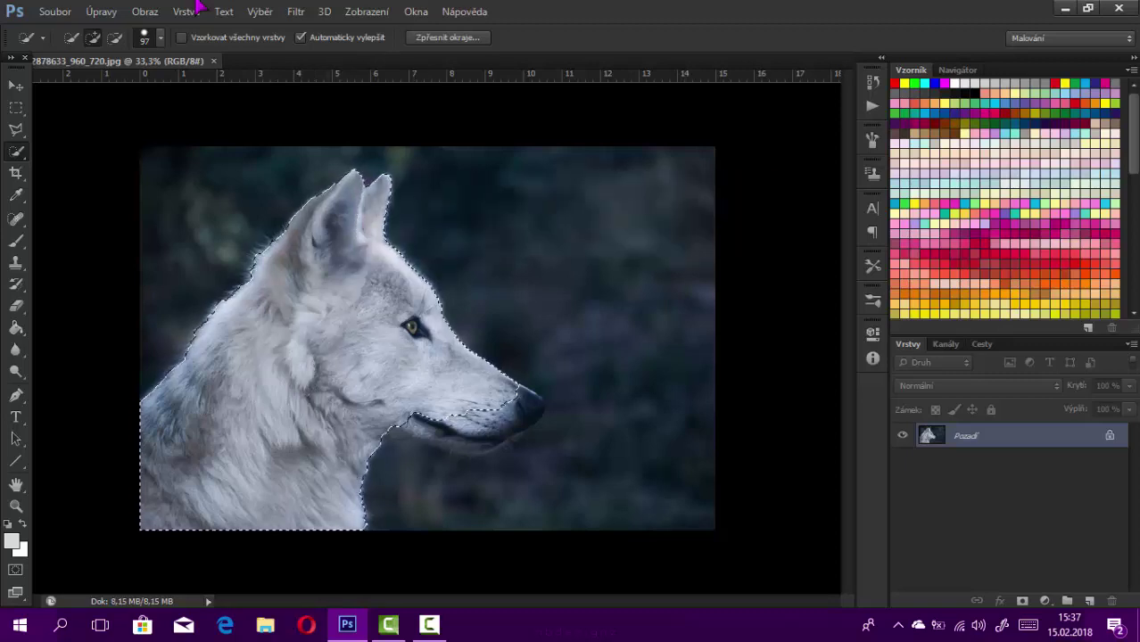
click(160, 37)
text(86 ob)
key(Return)
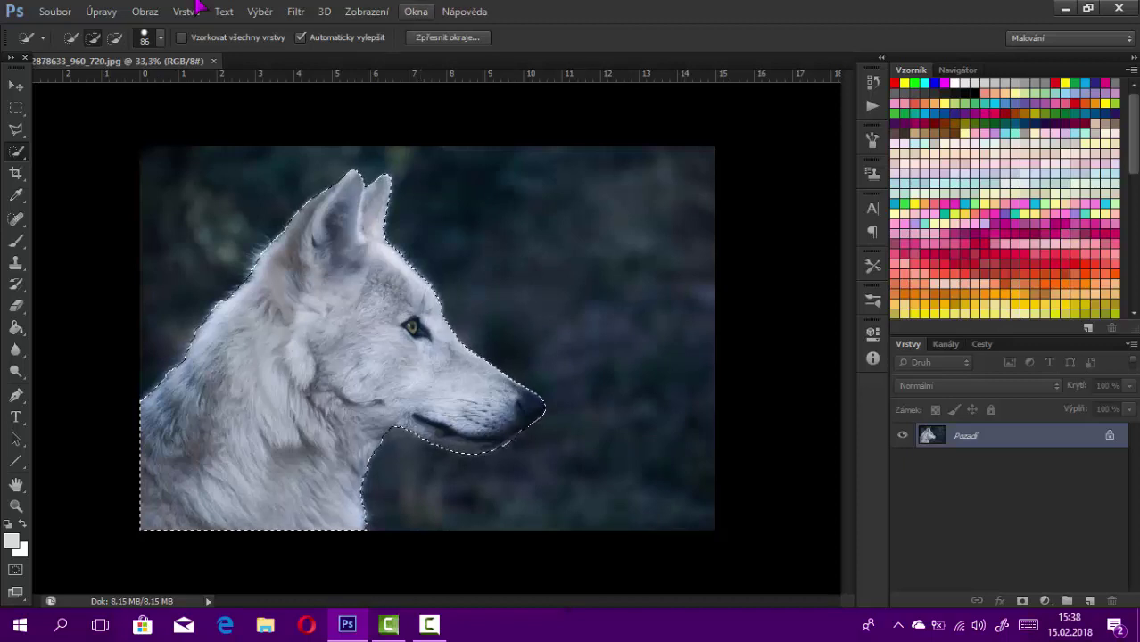
Step: Refine the wolf selection's edge with Smooth at about 100
key(ctrl+alt+r)
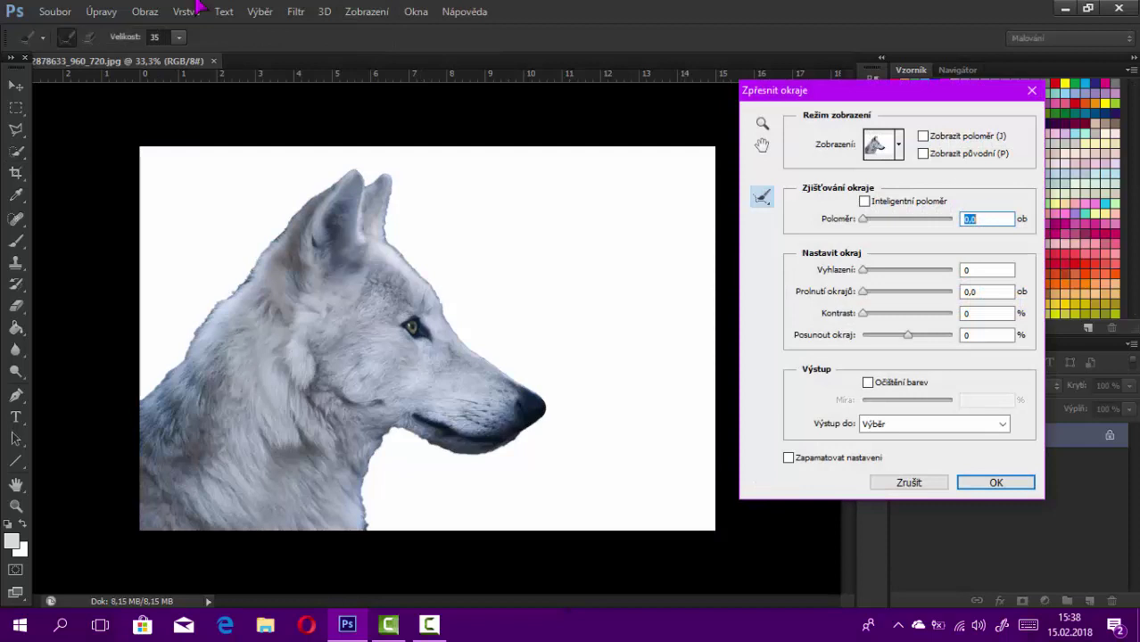
key(Tab)
key(Up)
key(Up)
key(Up)
key(Up)
key(Up)
key(Up)
key(Up)
key(Up)
key(Up)
key(Up)
key(Up)
key(Up)
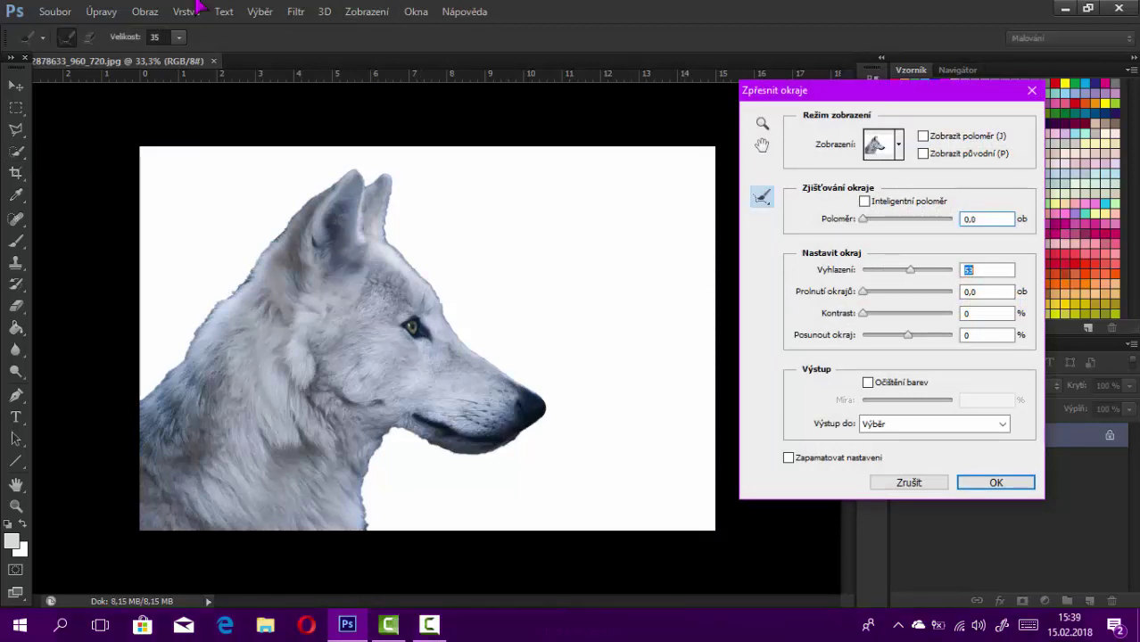
key(Up)
key(Up)
key(Up)
key(Up)
key(Up)
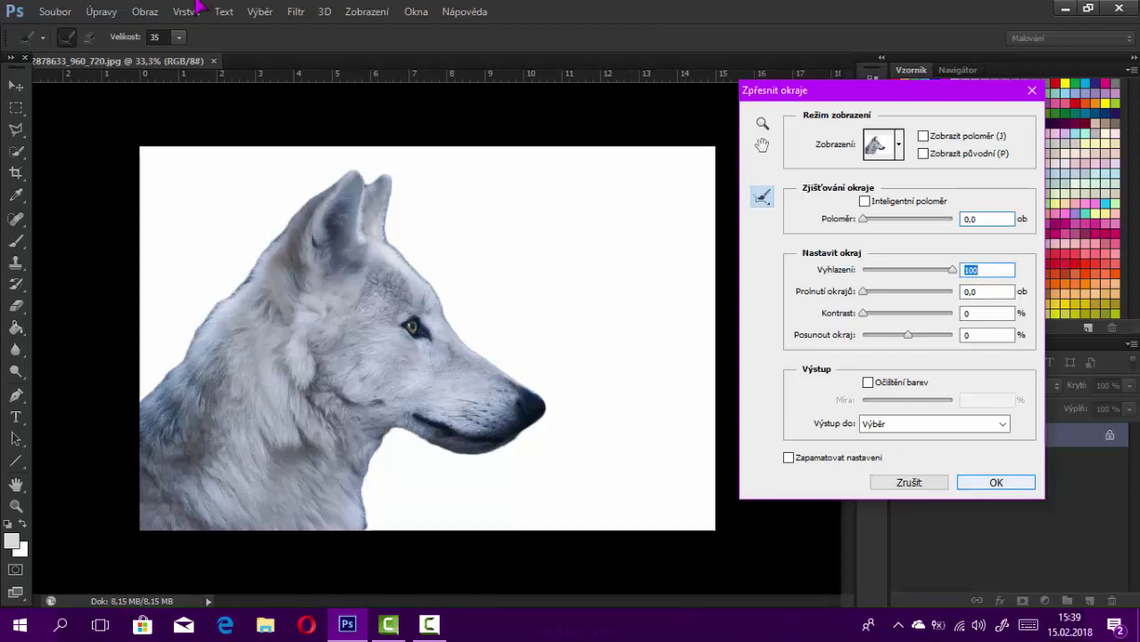
key(Return)
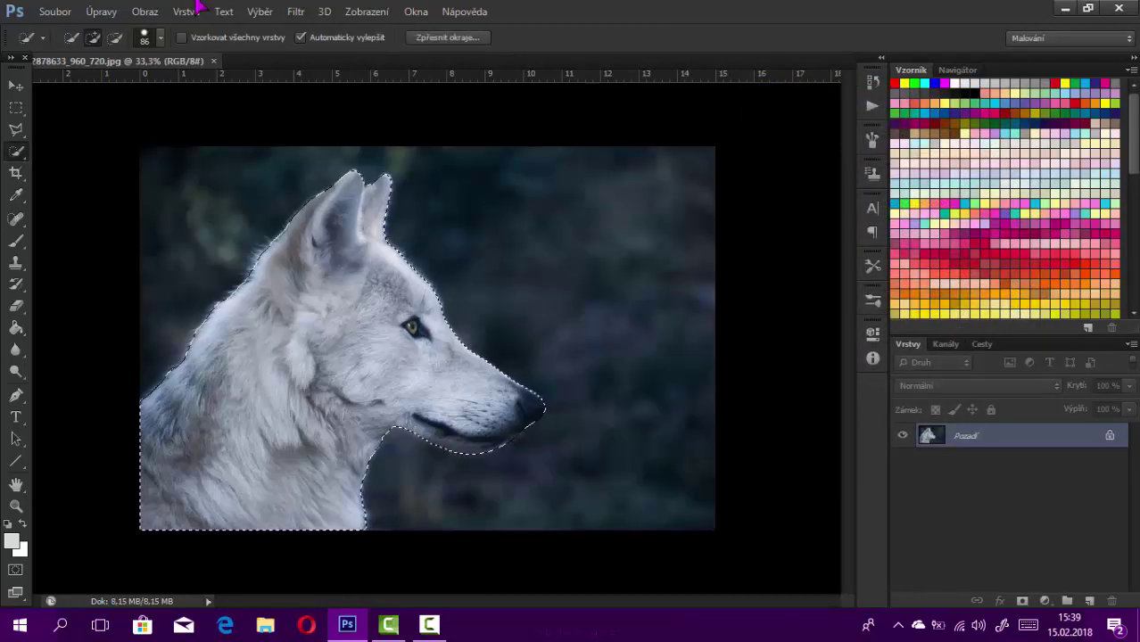
Step: Copy the wolf onto new layer Vrstva 1 and hide the Pozadí background layer
key(ctrl+j)
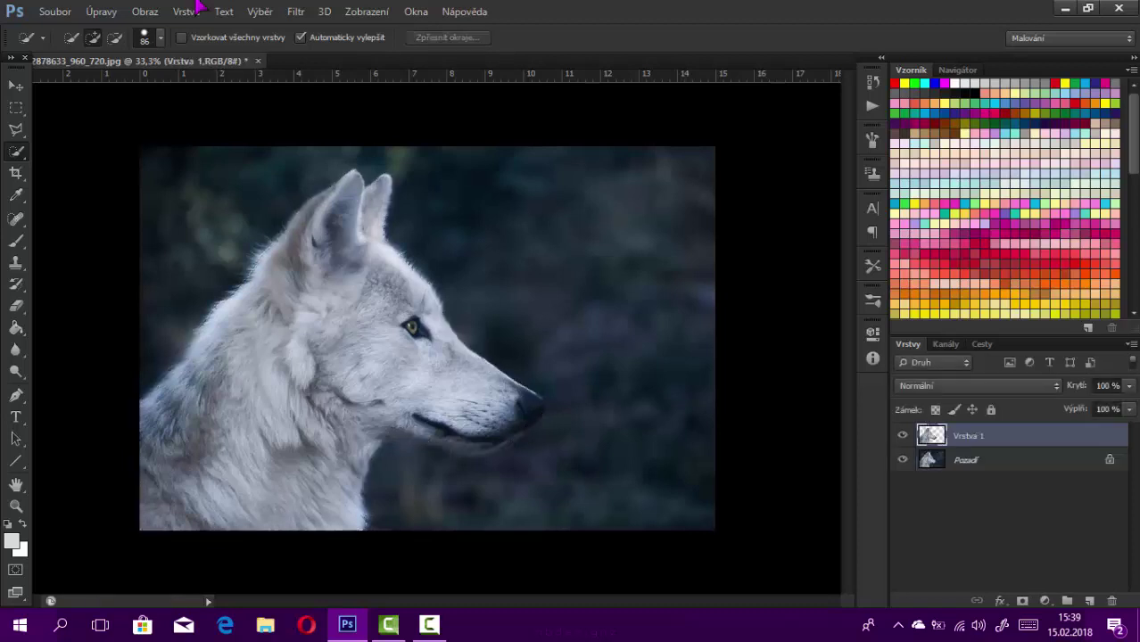
click(902, 460)
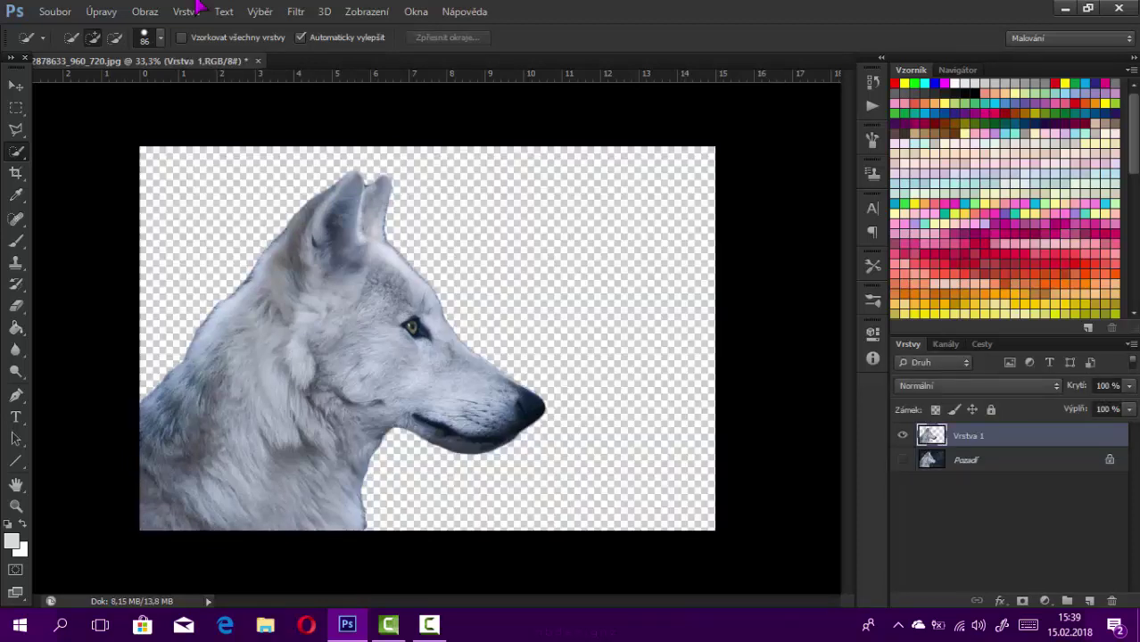
key(z)
key(ctrl+plus)
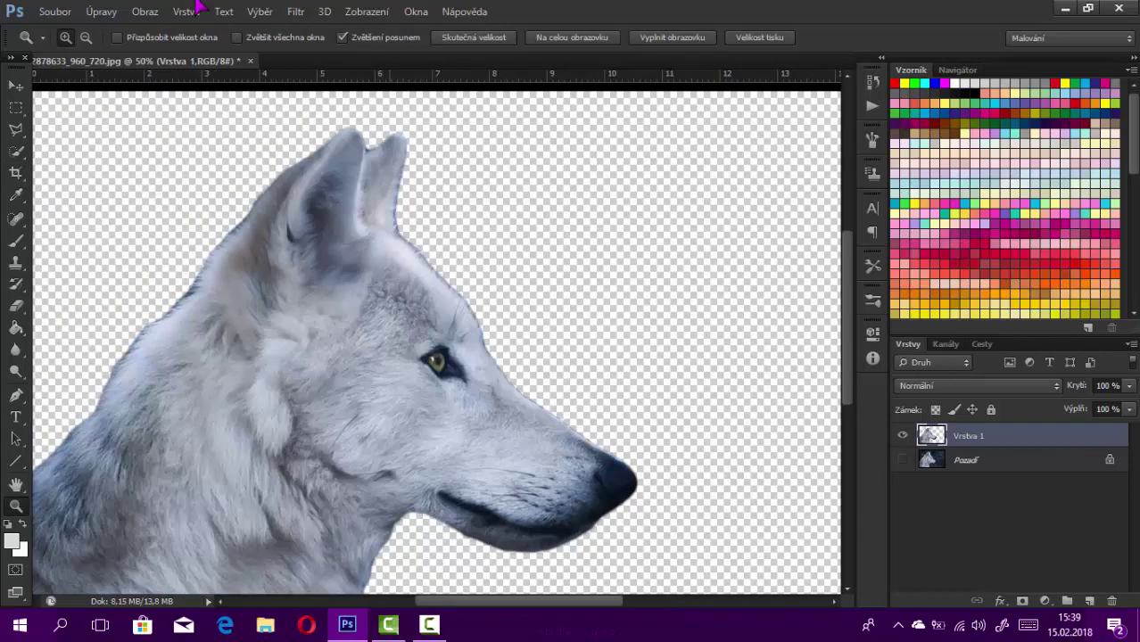
Step: Erase the dark fringe along the wolf's jaw and jaw underside at size 33
key(ctrl+plus)
key(ctrl+plus)
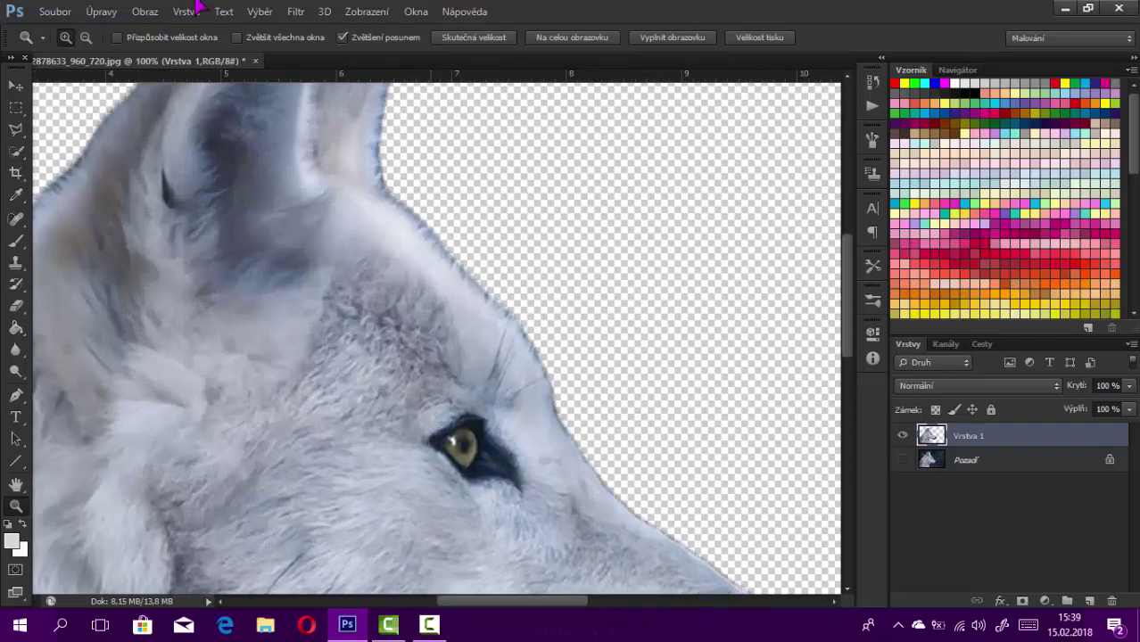
key(e)
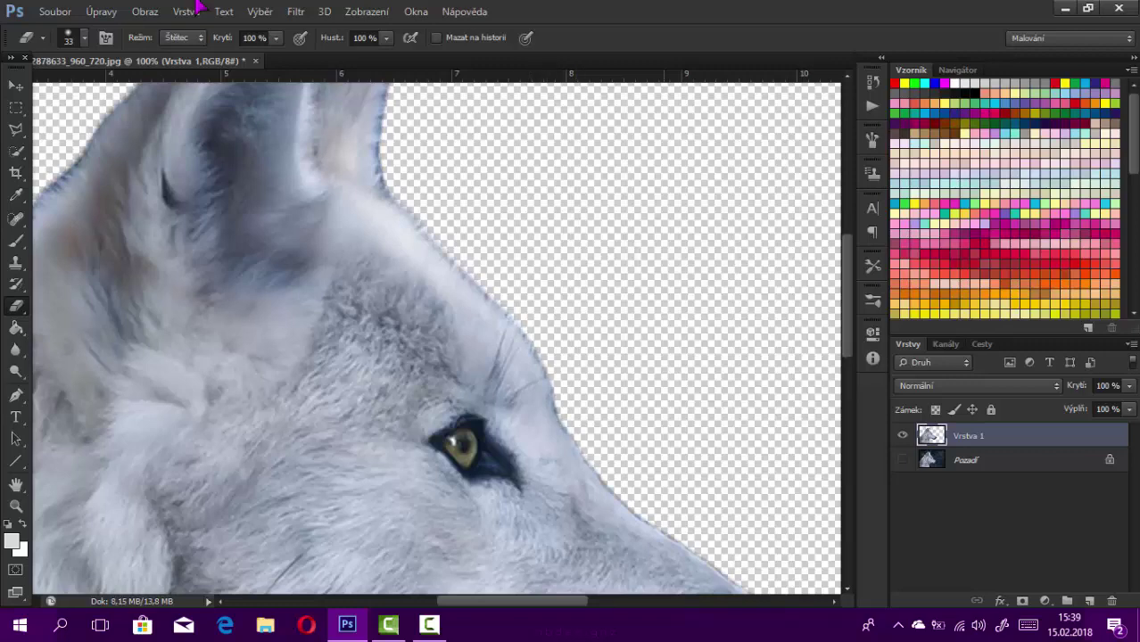
scroll(437, 339, right, 5)
scroll(438, 339, down, 3)
scroll(437, 339, down, 2)
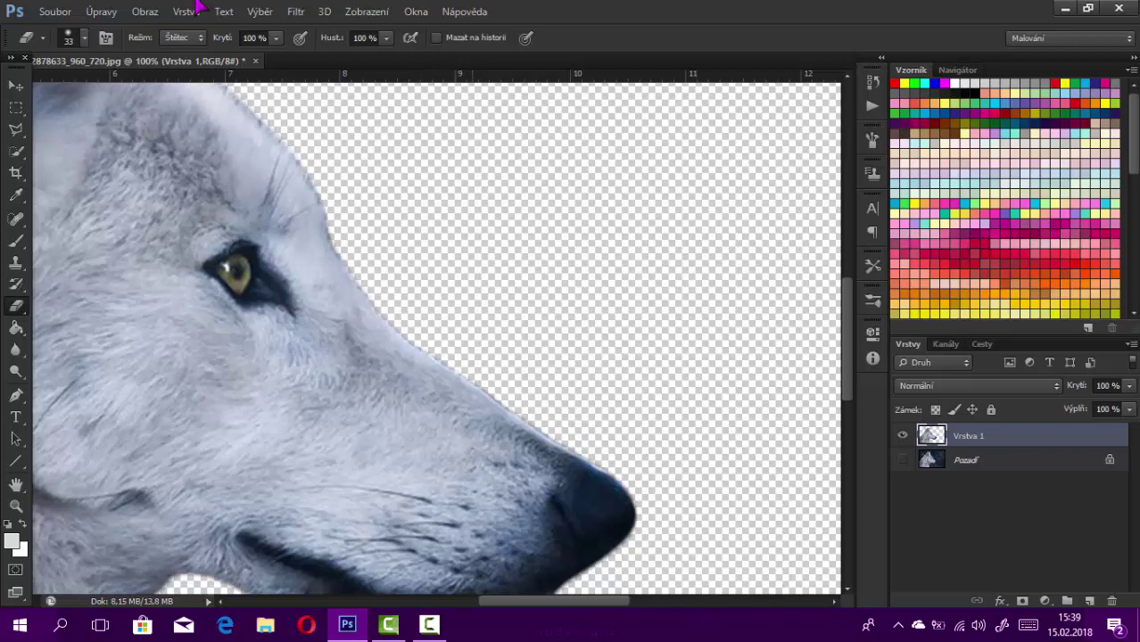
scroll(438, 340, down, 3)
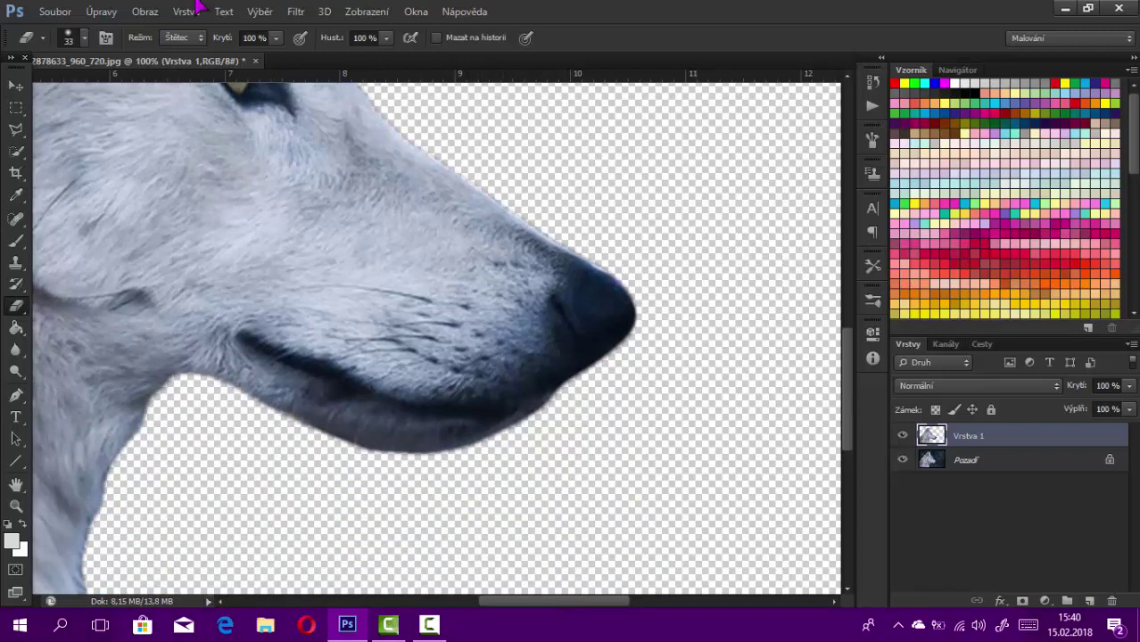
click(902, 460)
drag(446, 357, 611, 152)
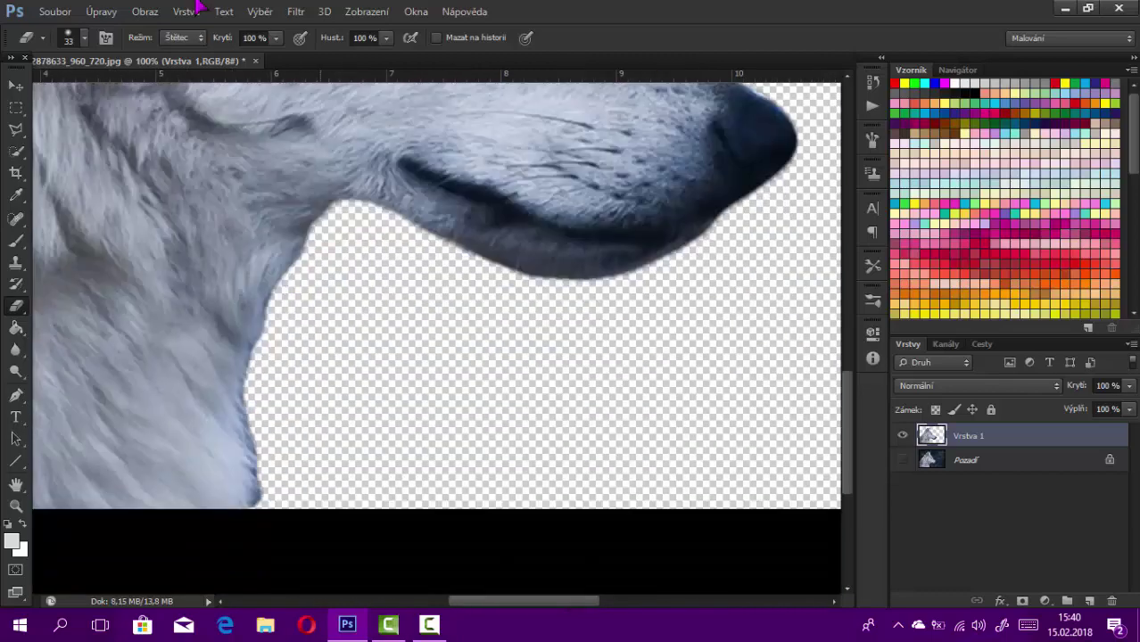
drag(251, 406, 312, 169)
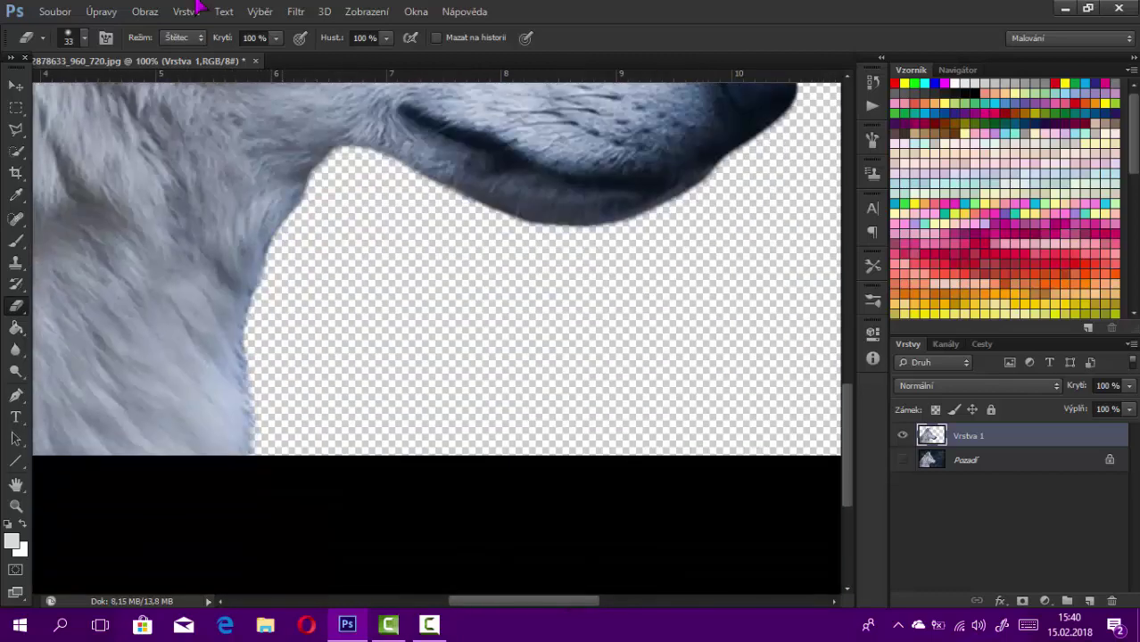
mouse_move(472, 204)
mouse_down()
mouse_move(599, 225)
mouse_move(711, 173)
mouse_up()
mouse_move(459, 198)
mouse_down()
mouse_move(505, 212)
mouse_move(625, 216)
mouse_up()
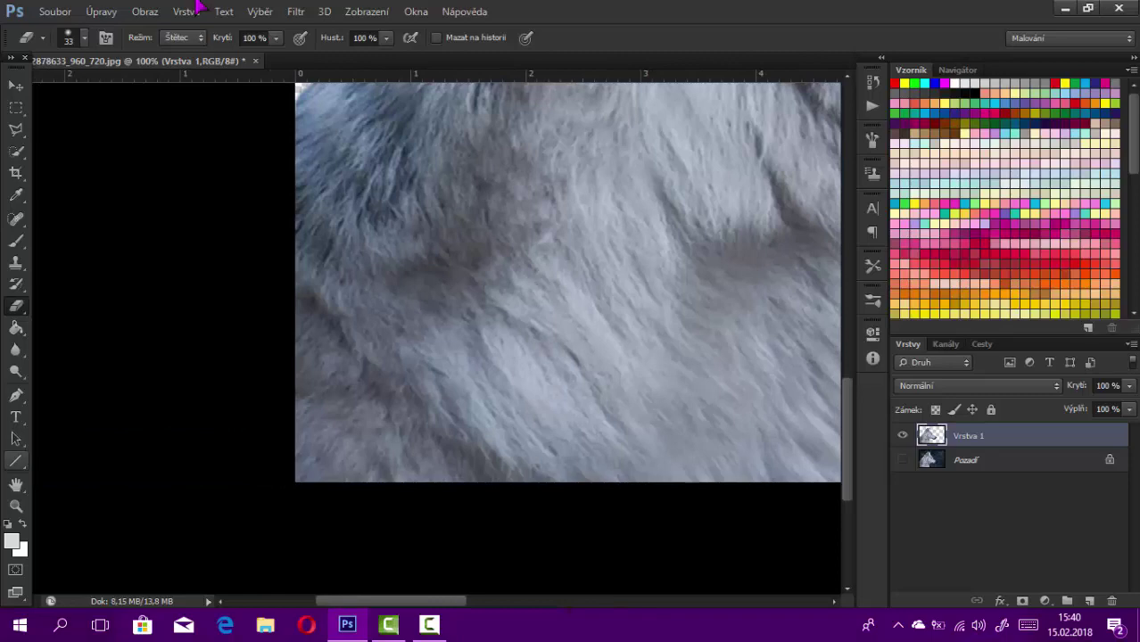
Step: Erase leftover fringe along the back of the neck and the bluish ear edge
key(z)
key(ctrl+plus)
key(ctrl+minus)
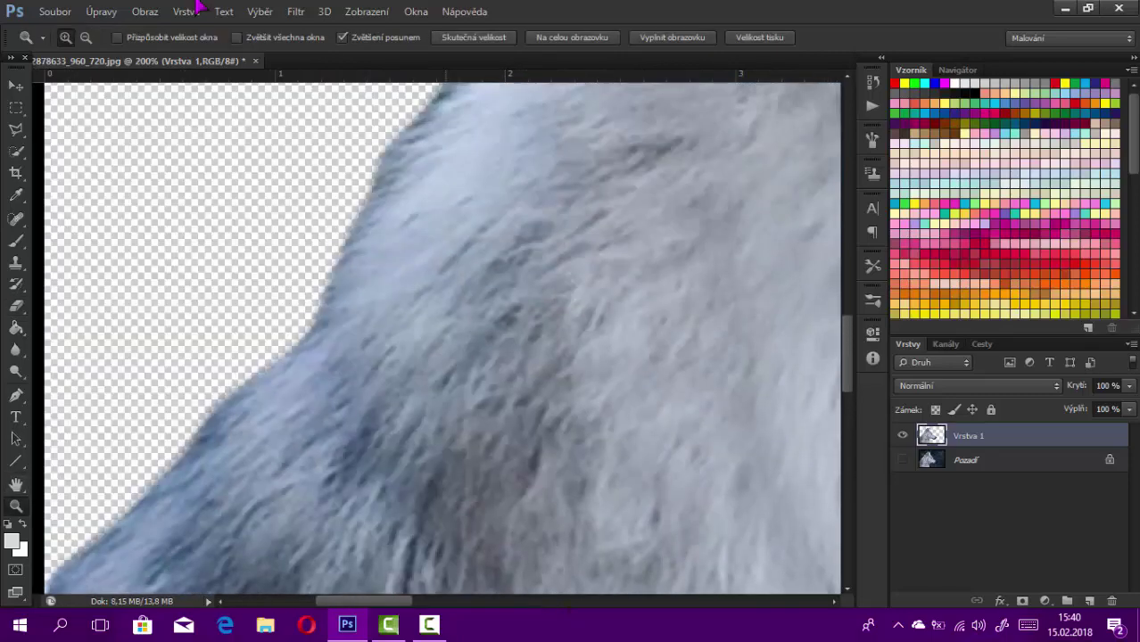
key(ctrl+minus)
key(e)
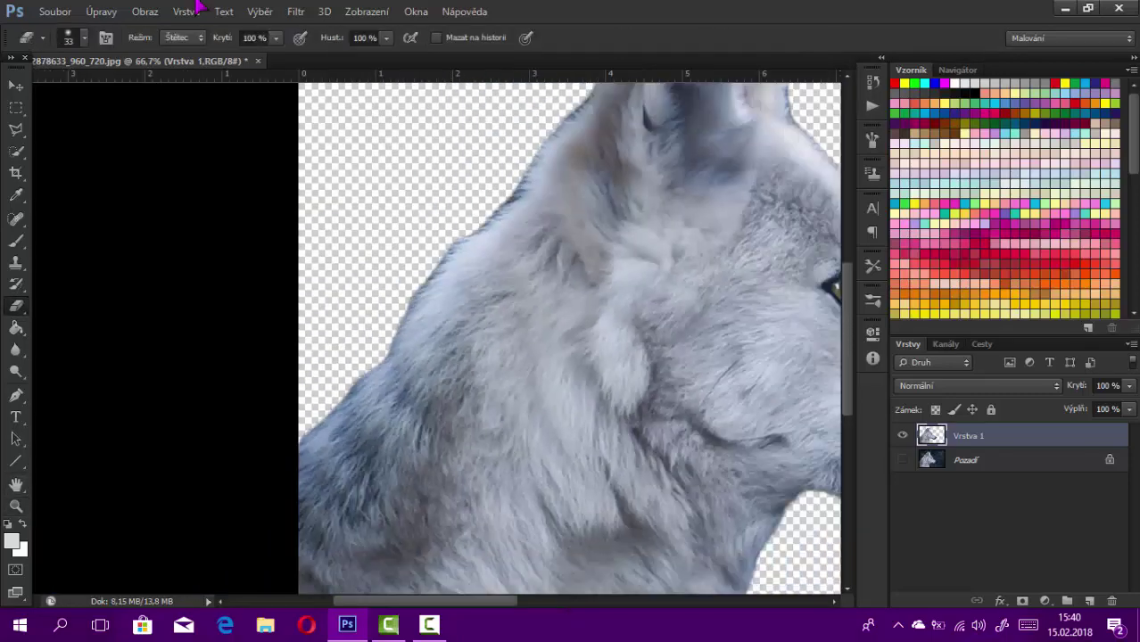
drag(430, 284, 589, 98)
scroll(571, 339, right, 2)
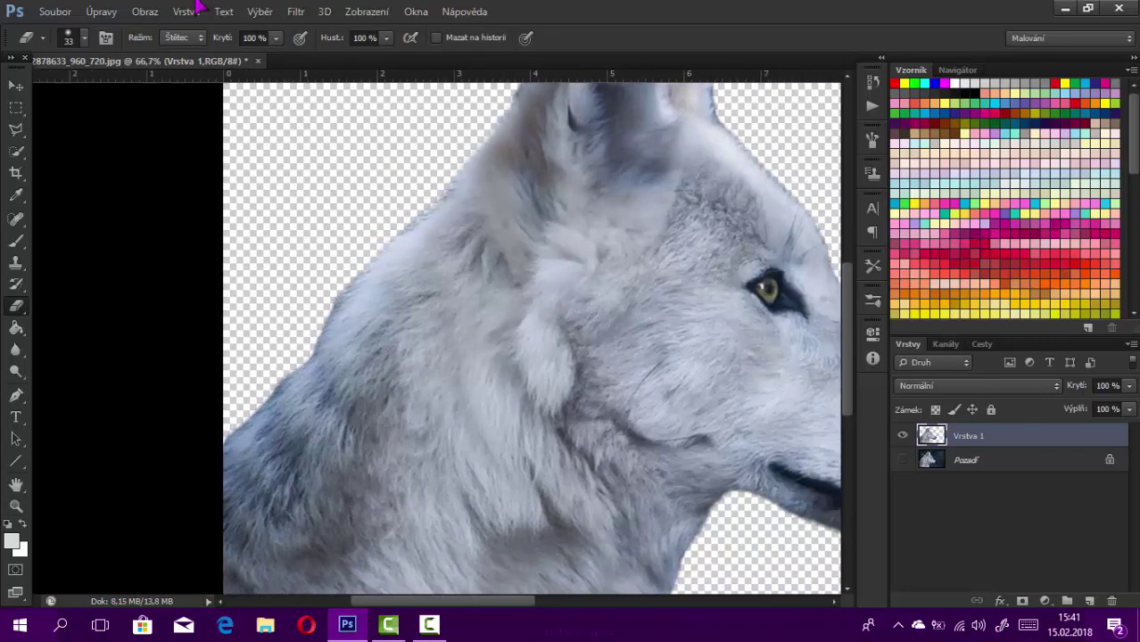
scroll(571, 339, right, 3)
scroll(571, 339, up, 4)
mouse_move(225, 451)
mouse_down()
mouse_move(426, 218)
mouse_move(507, 152)
mouse_up()
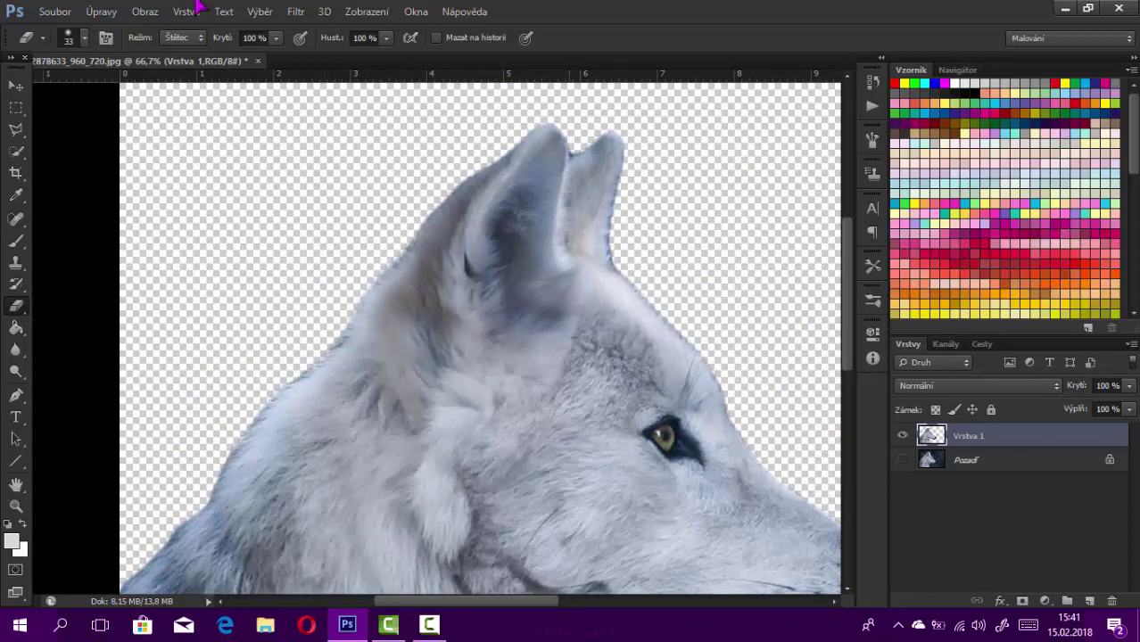
drag(610, 266, 616, 179)
Step: Reduce the eraser size to 15 and zoom out to view the whole wolf
click(84, 38)
key(Return)
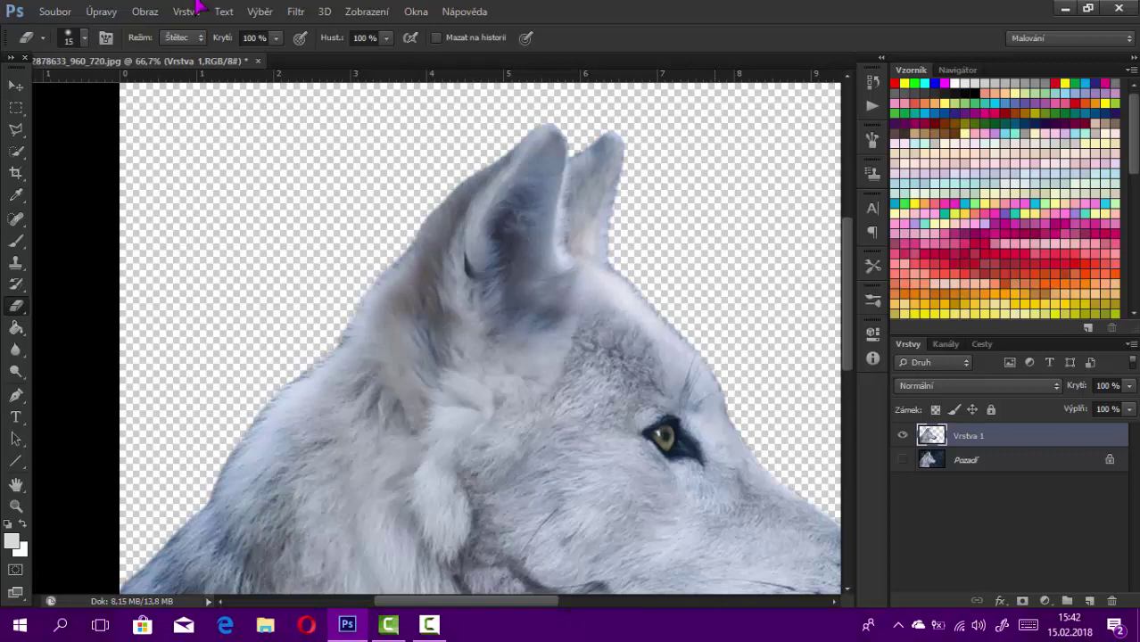
key(ctrl+minus)
key(ctrl+minus)
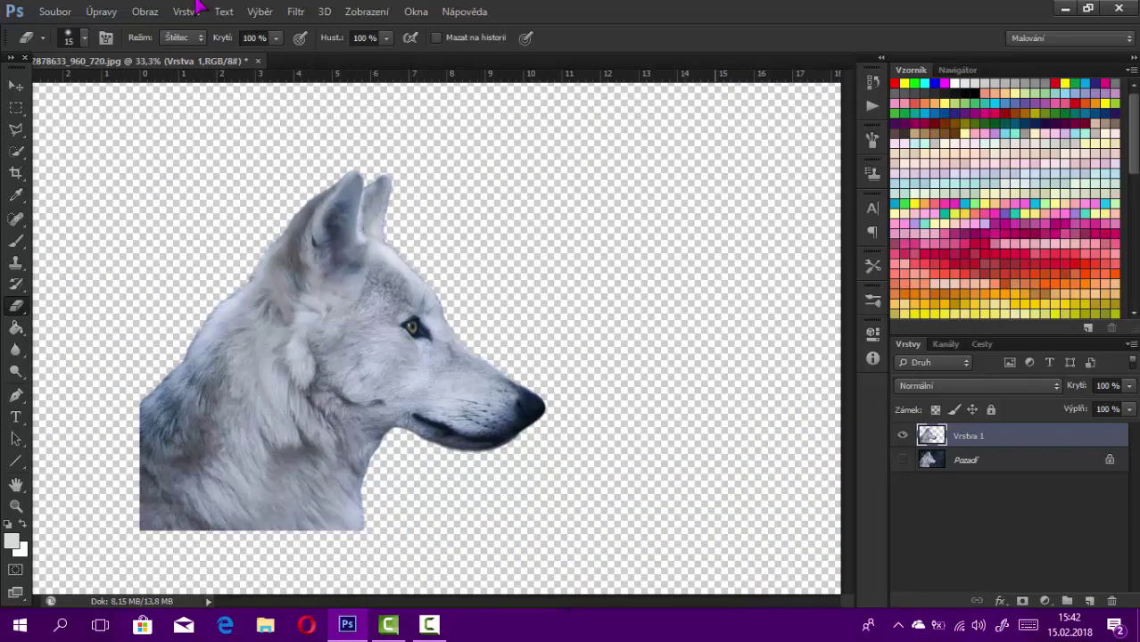
Step: Crop the canvas to about 12.56 cm wide, trimming empty space beside the muzzle
key(z)
key(ctrl+plus)
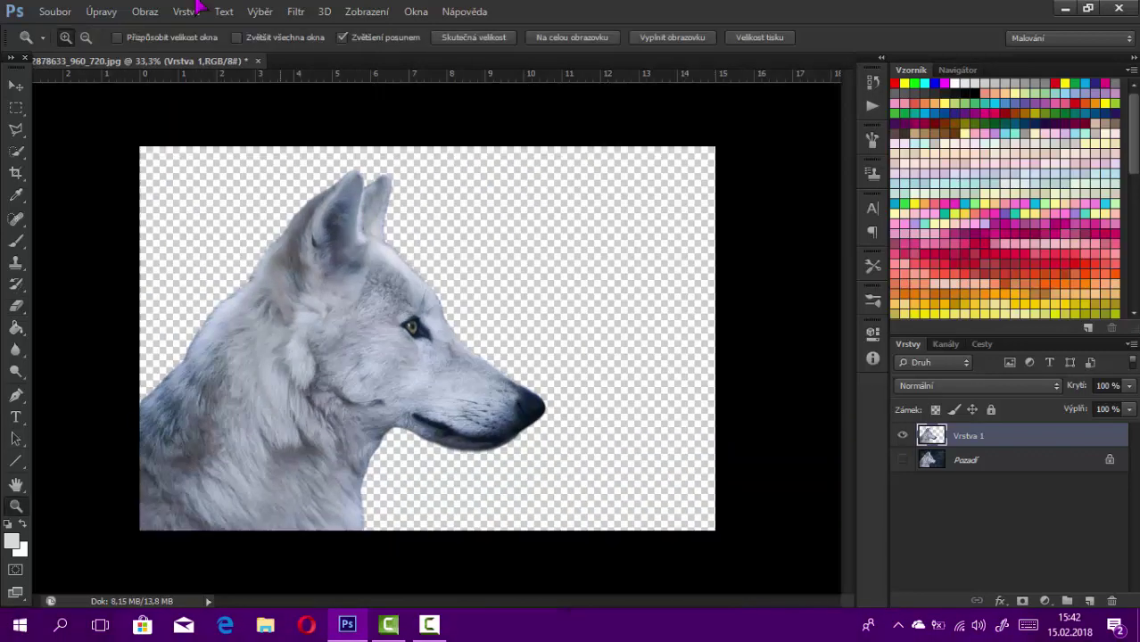
key(ctrl+minus)
key(c)
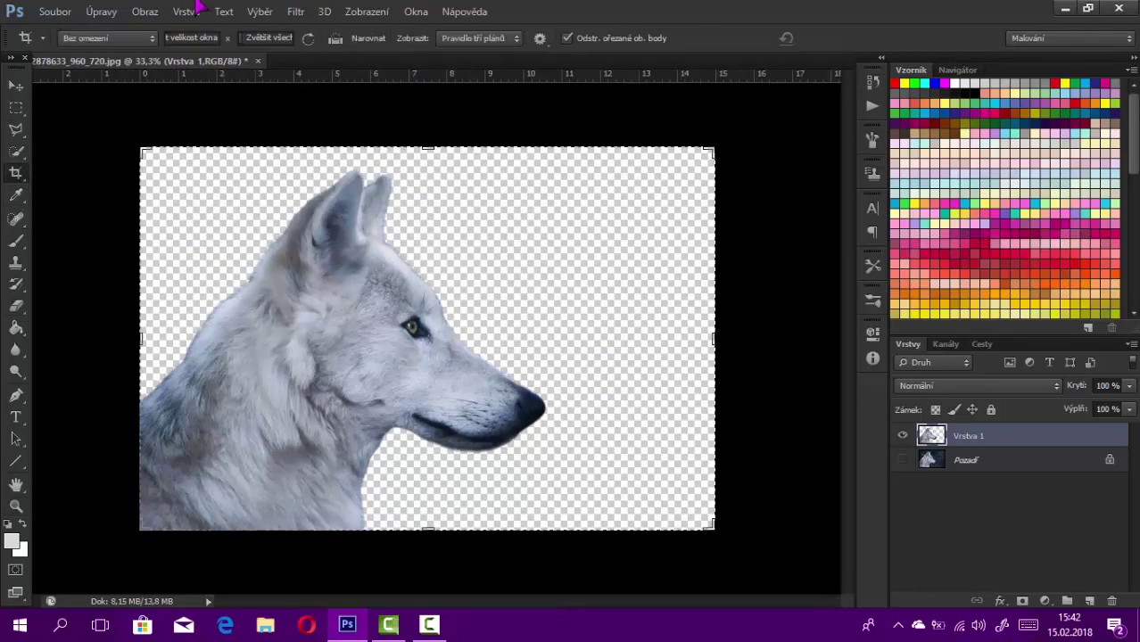
drag(714, 339, 676, 338)
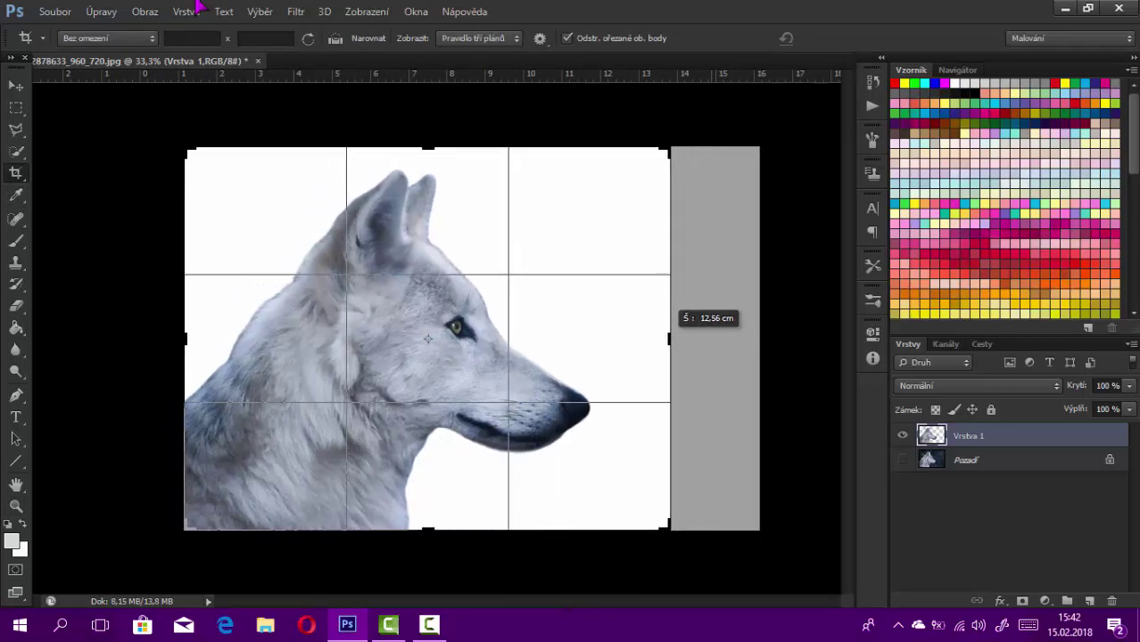
drag(675, 339, 671, 338)
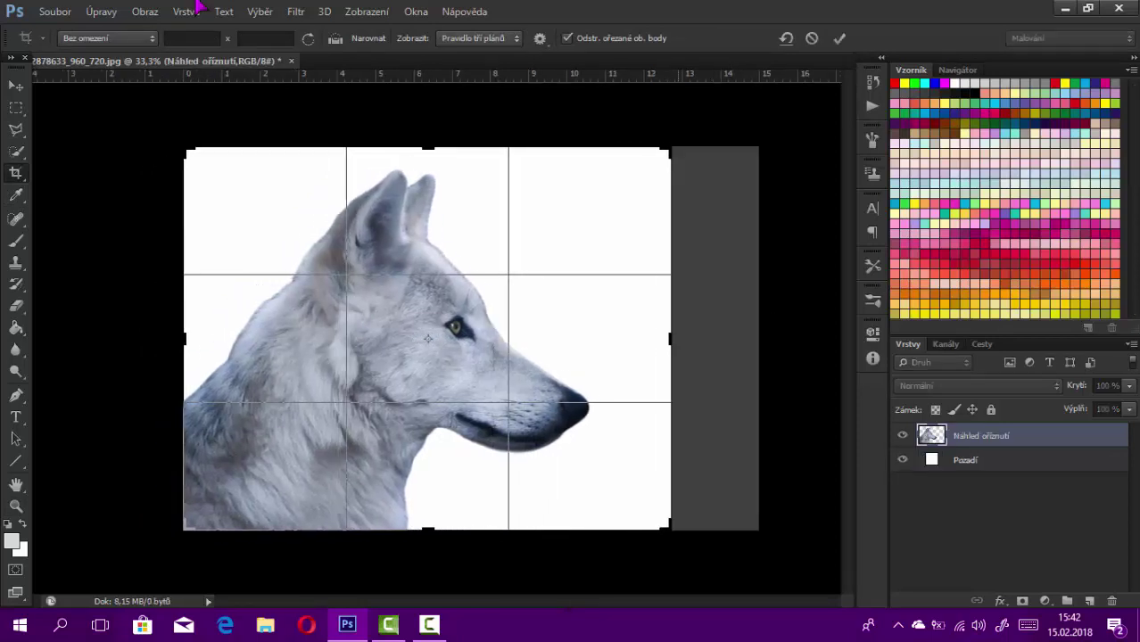
key(Return)
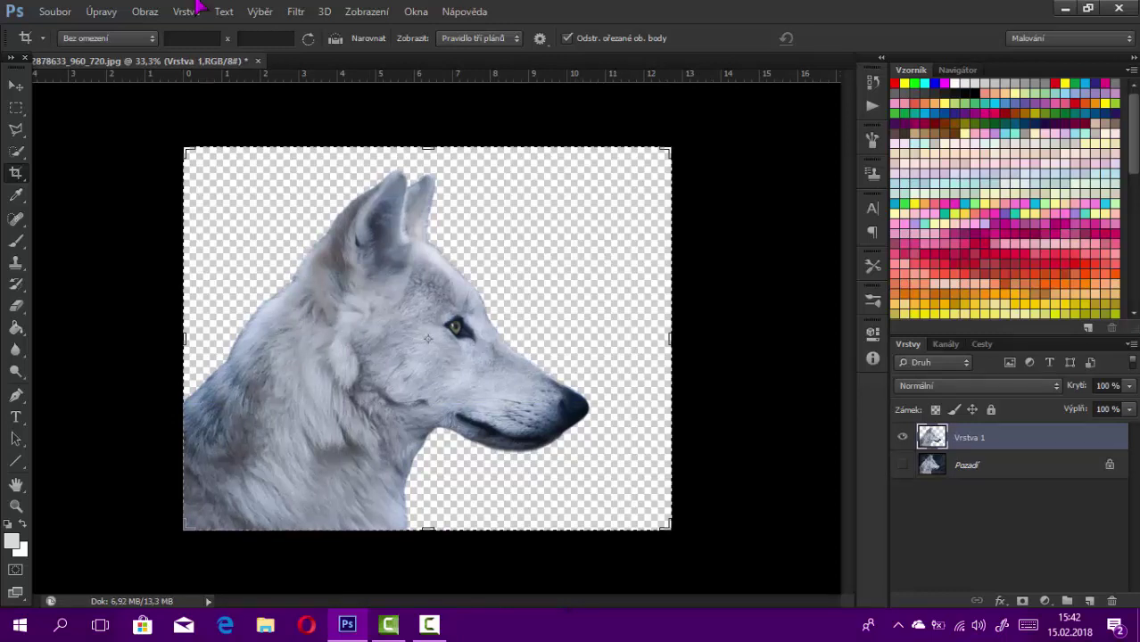
Step: Open fores.jpg through Soubor > Otevřít as a second document
key(alt+s)
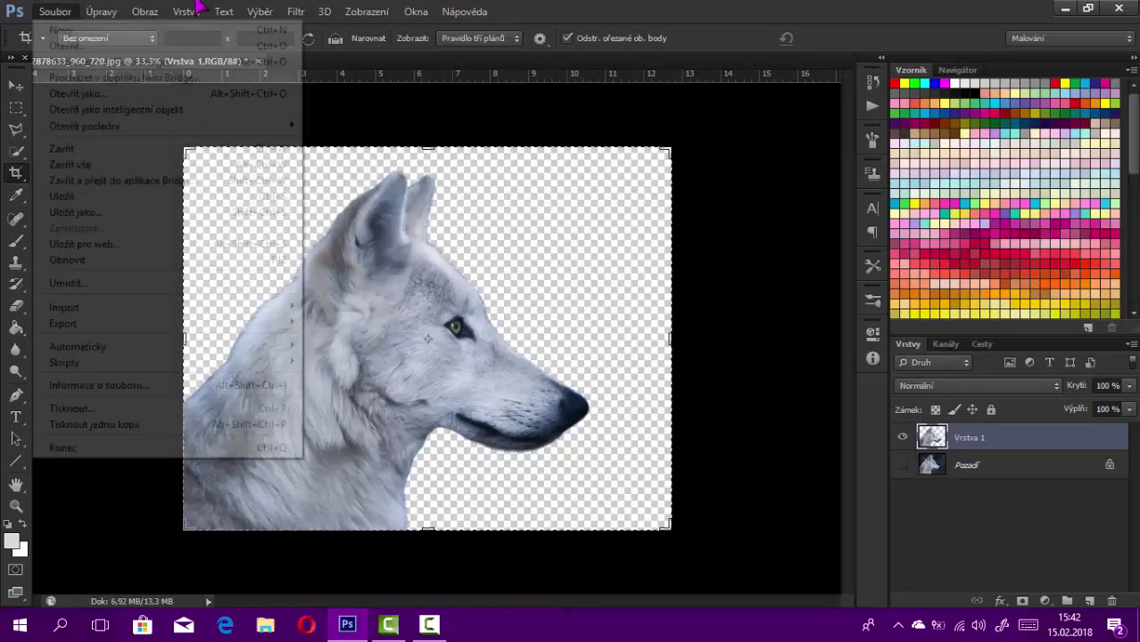
key(Down)
key(Return)
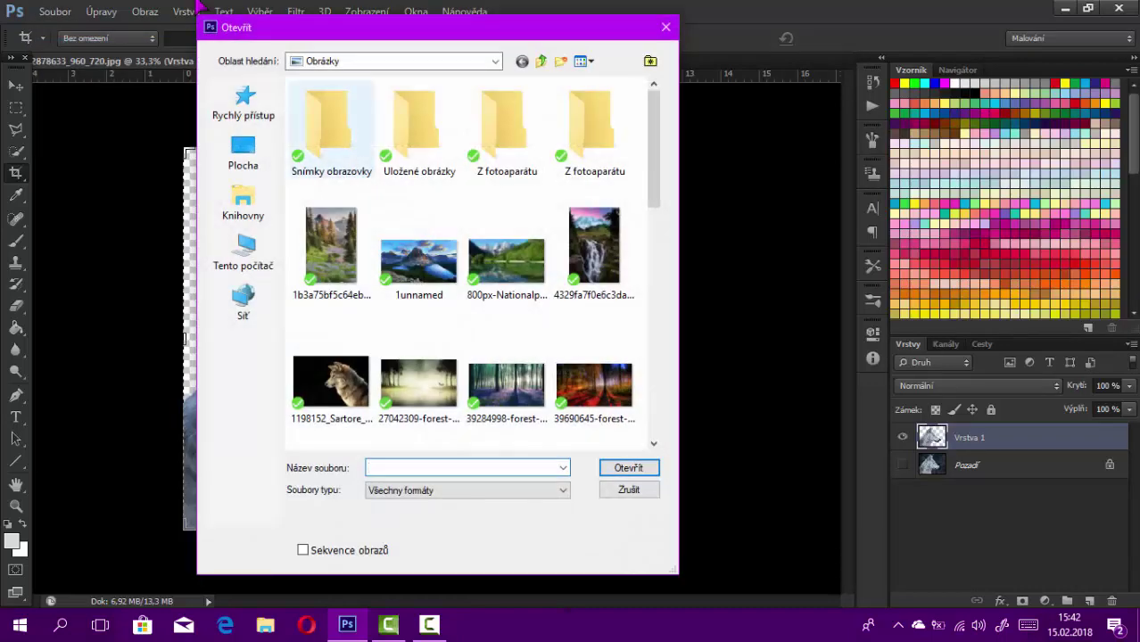
scroll(606, 223, down, 3)
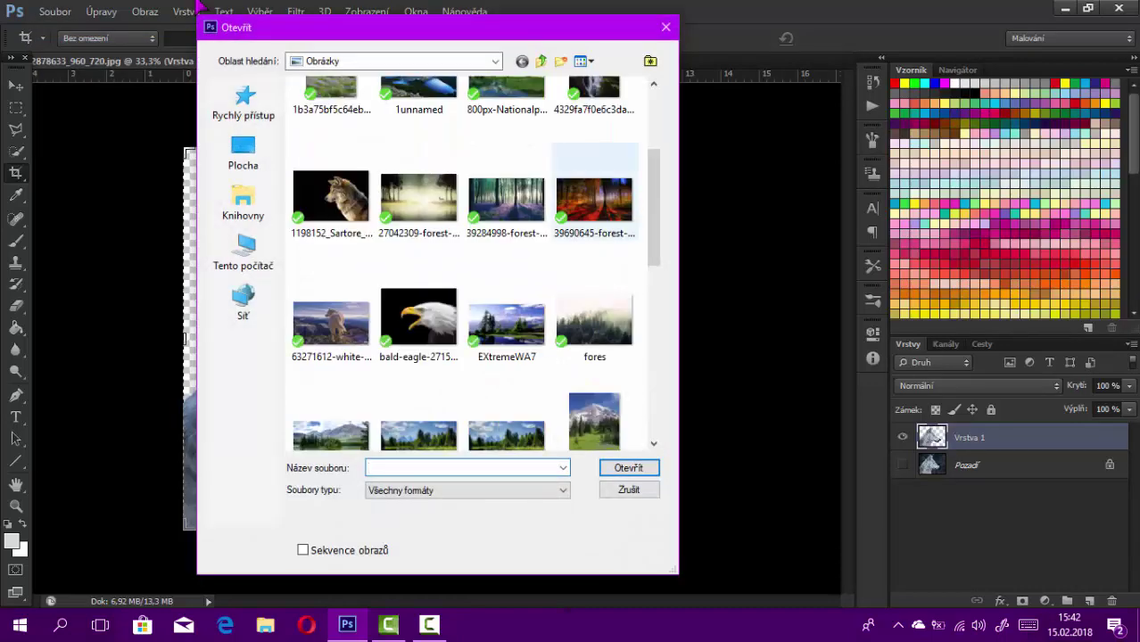
scroll(607, 223, down, 2)
scroll(473, 263, up, 2)
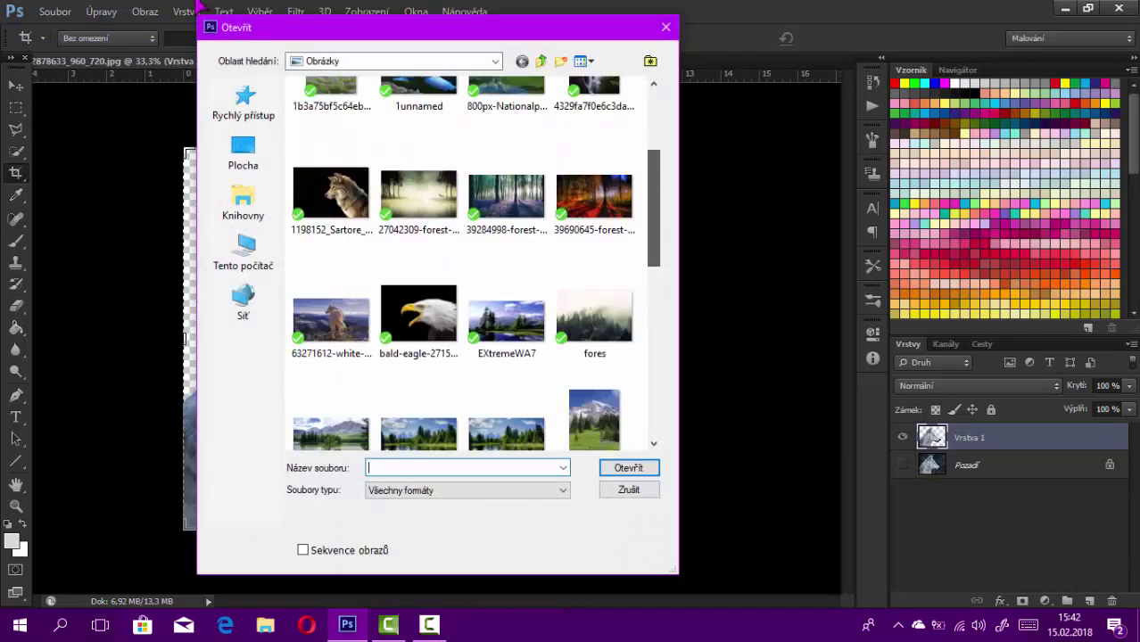
scroll(473, 263, down, 3)
scroll(473, 263, down, 2)
scroll(473, 263, down, 3)
scroll(473, 264, down, 3)
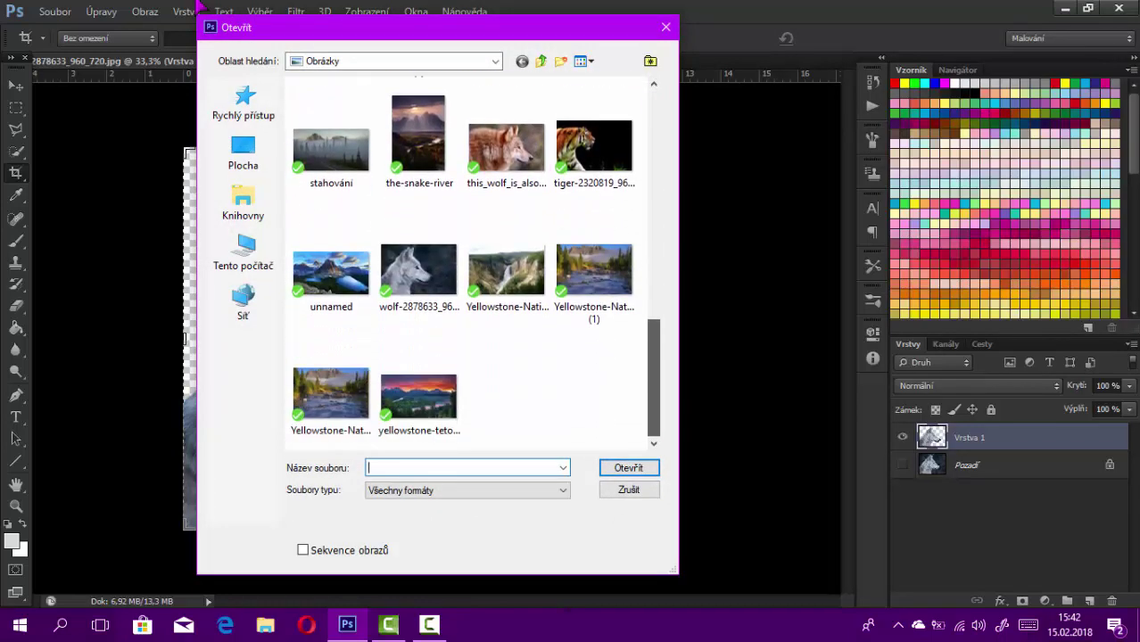
text(fores)
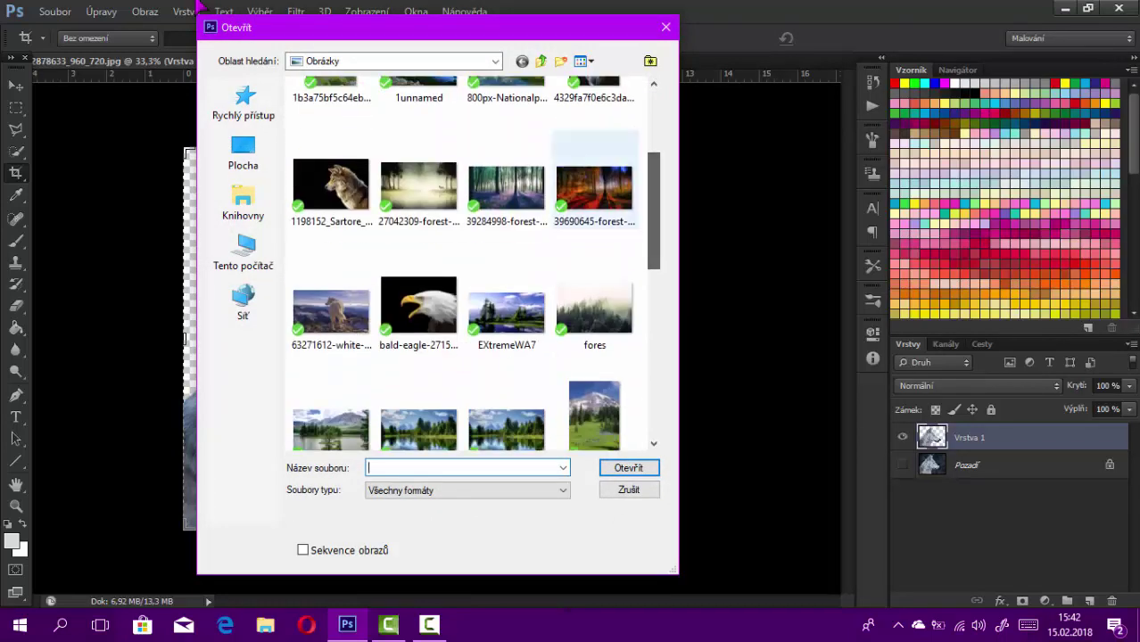
key(Return)
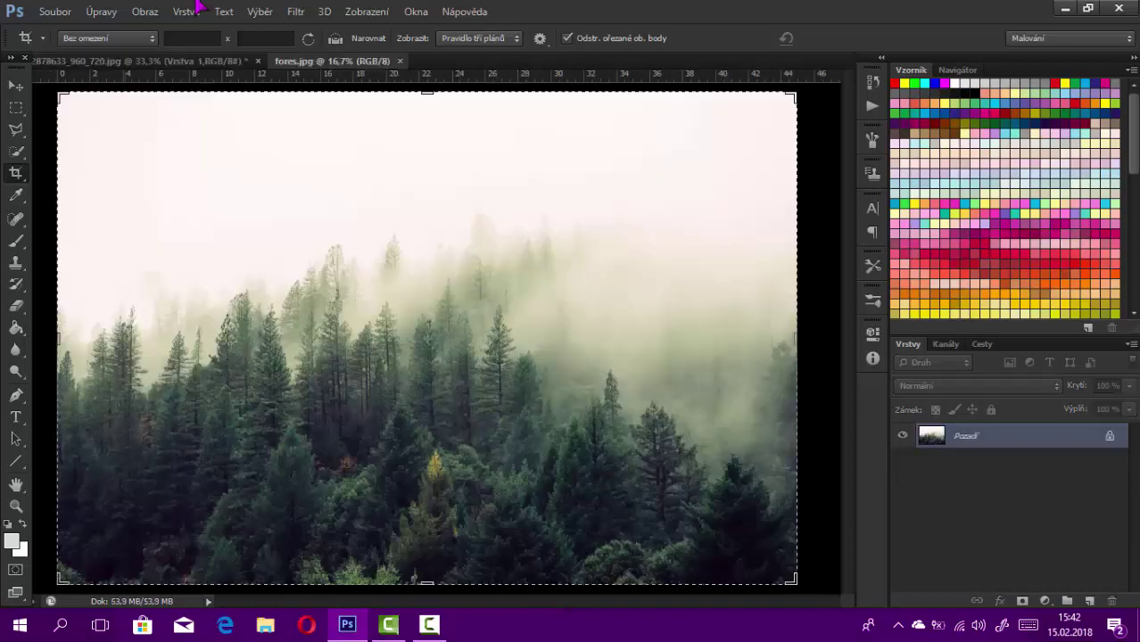
key(m)
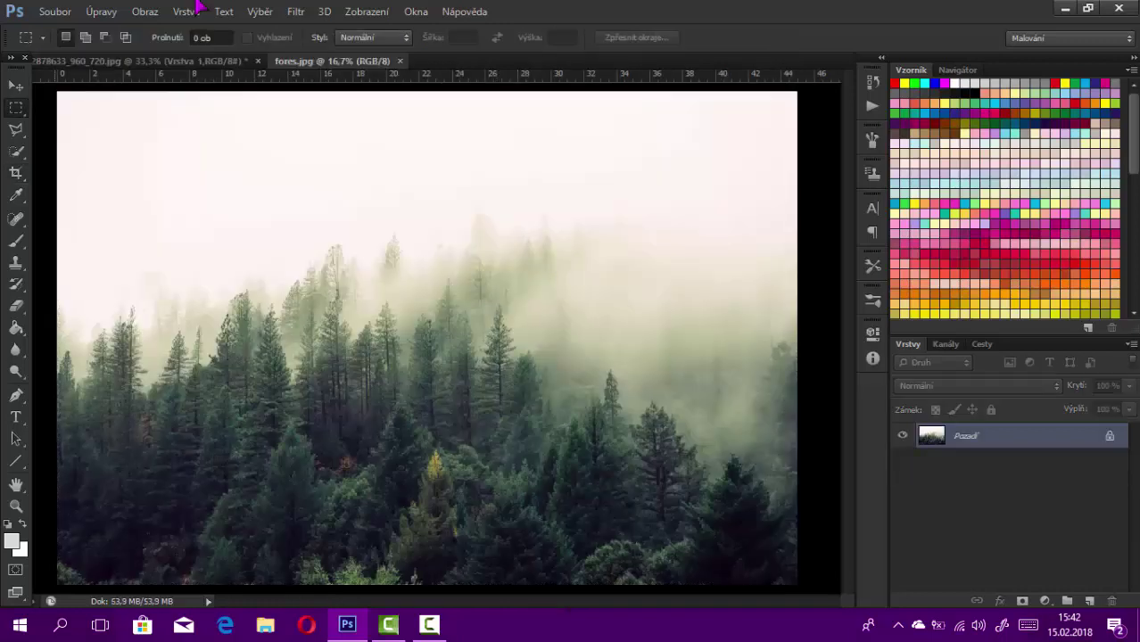
Step: Copy the whole forest image and paste it into a new layer in the wolf document
drag(312, 75, 803, 586)
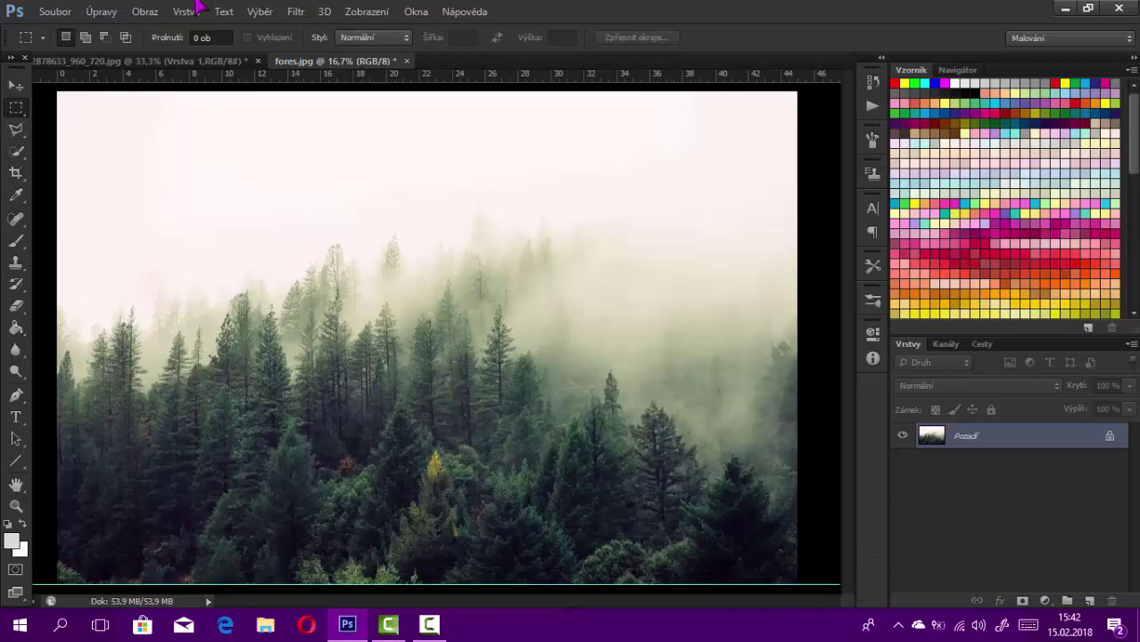
key(ctrl+z)
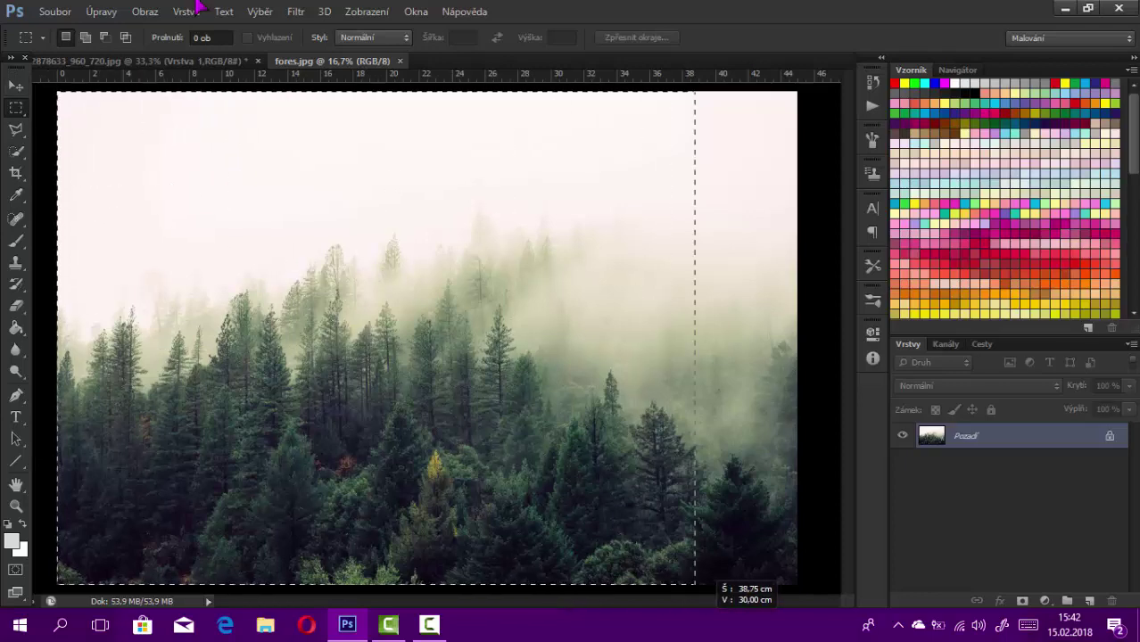
drag(57, 91, 797, 585)
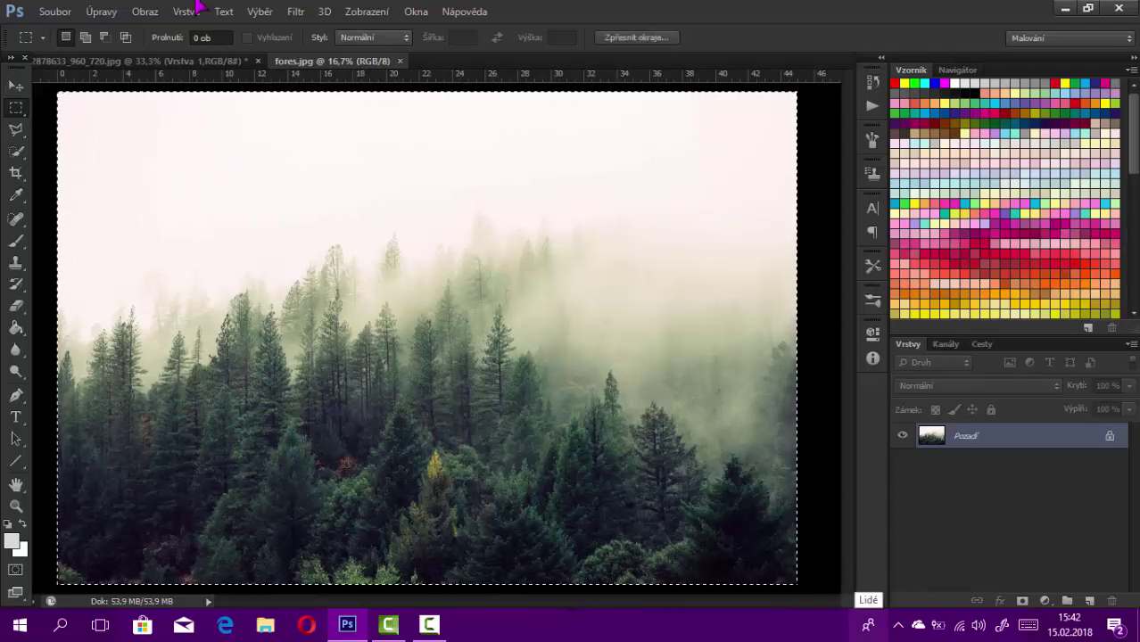
key(ctrl+Tab)
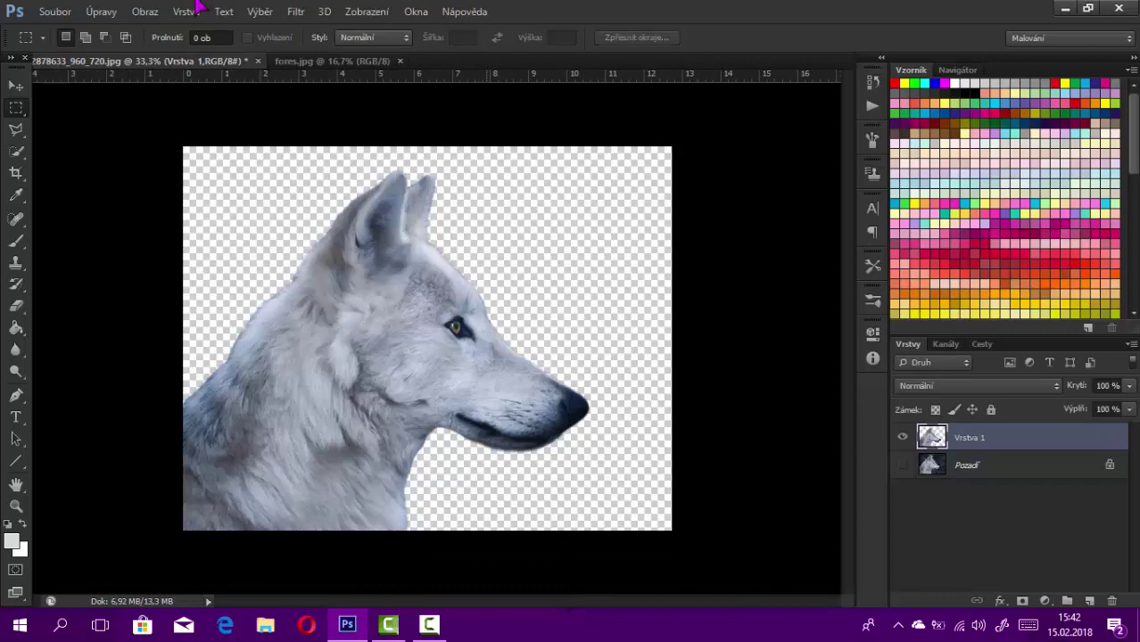
key(ctrl+shift+alt+n)
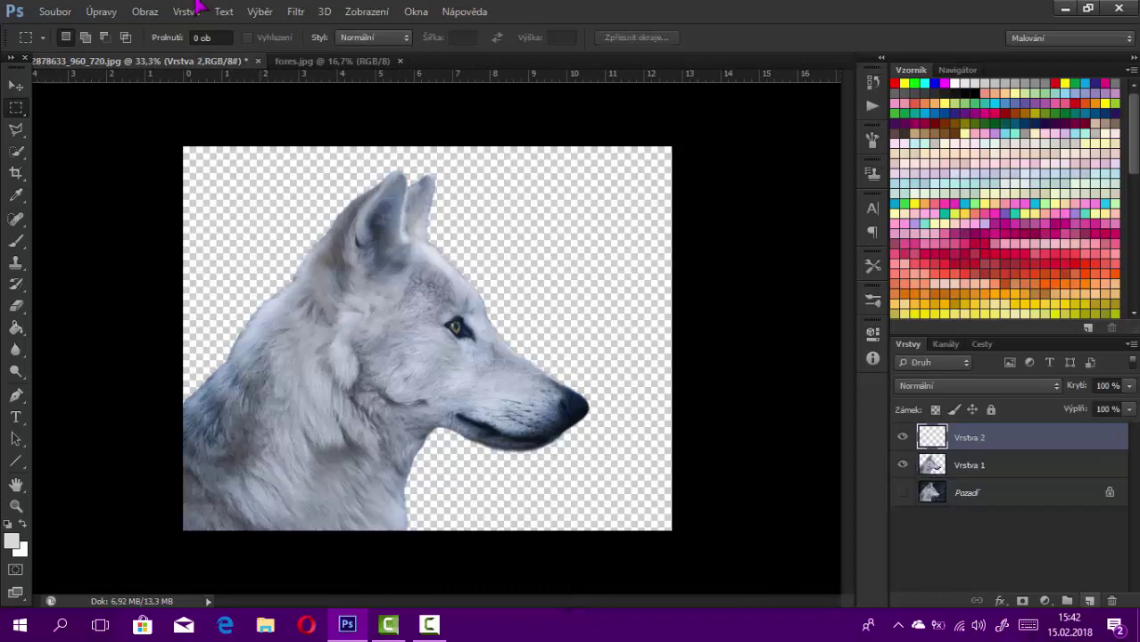
key(alt+BackSpace)
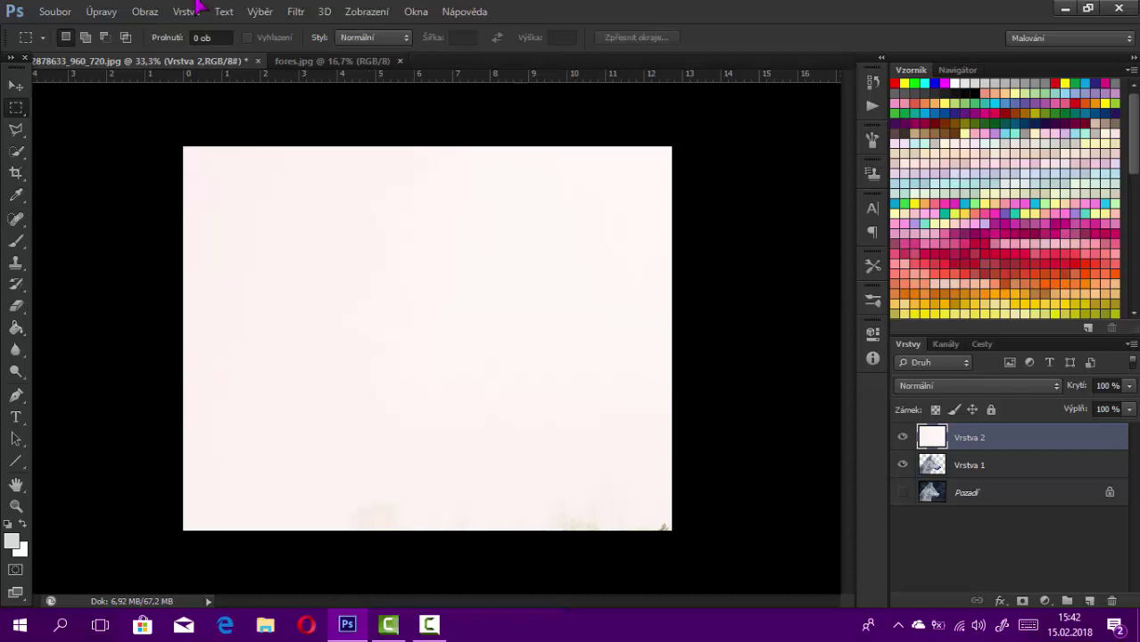
Step: Scale the forest layer to about 42% and move it below the wolf layer Vrstva 1
key(ctrl+t)
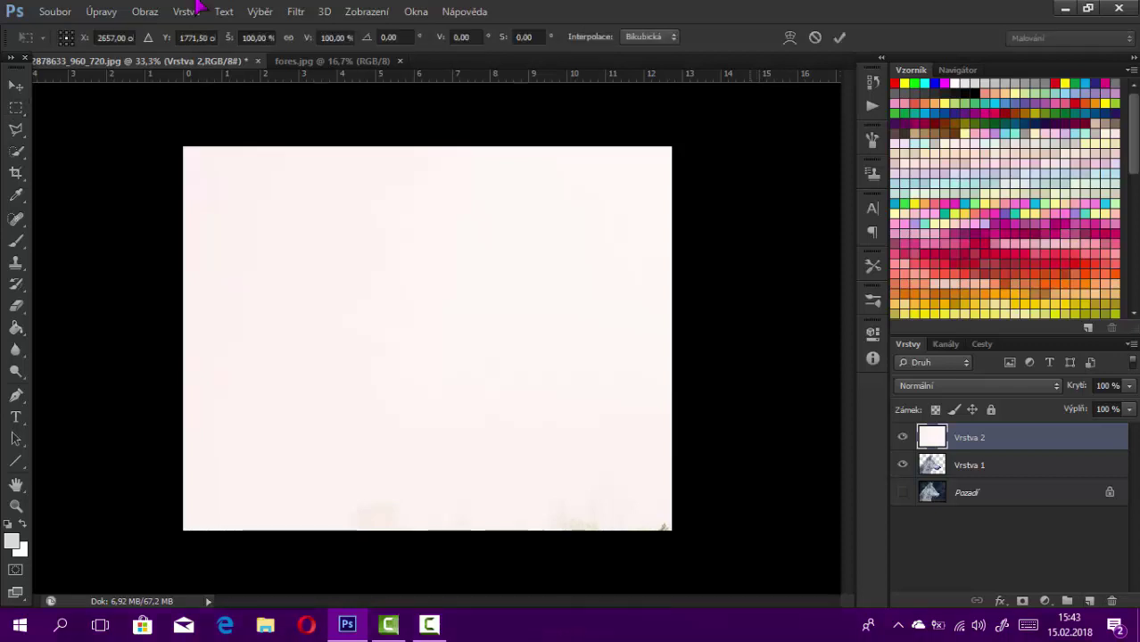
key(ctrl+minus)
key(ctrl+minus)
key(ctrl+minus)
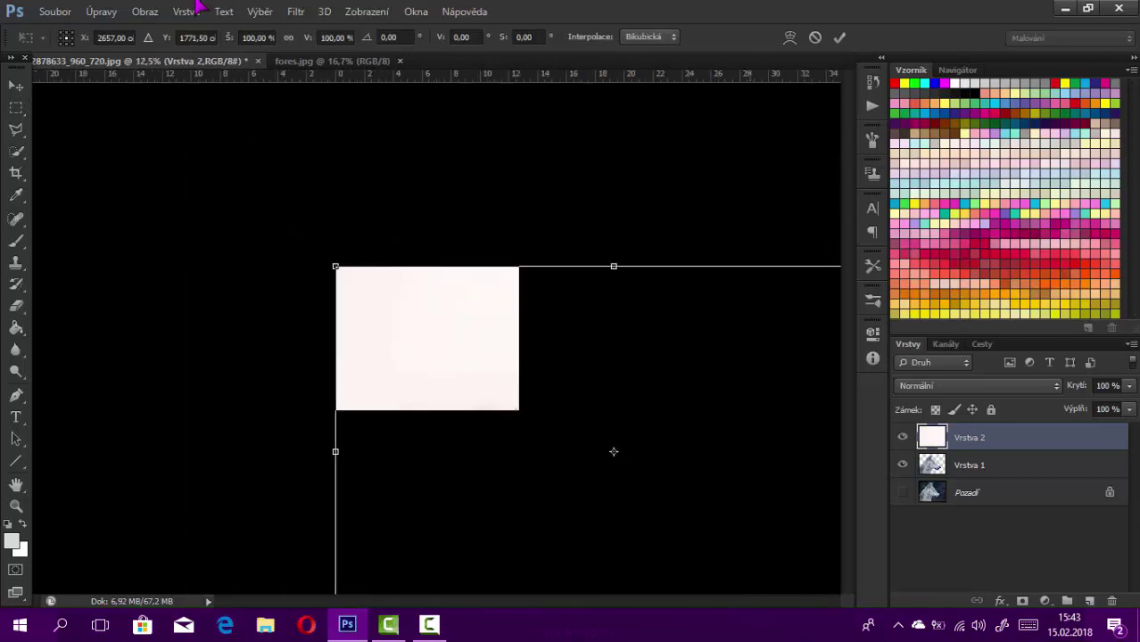
key(ctrl+minus)
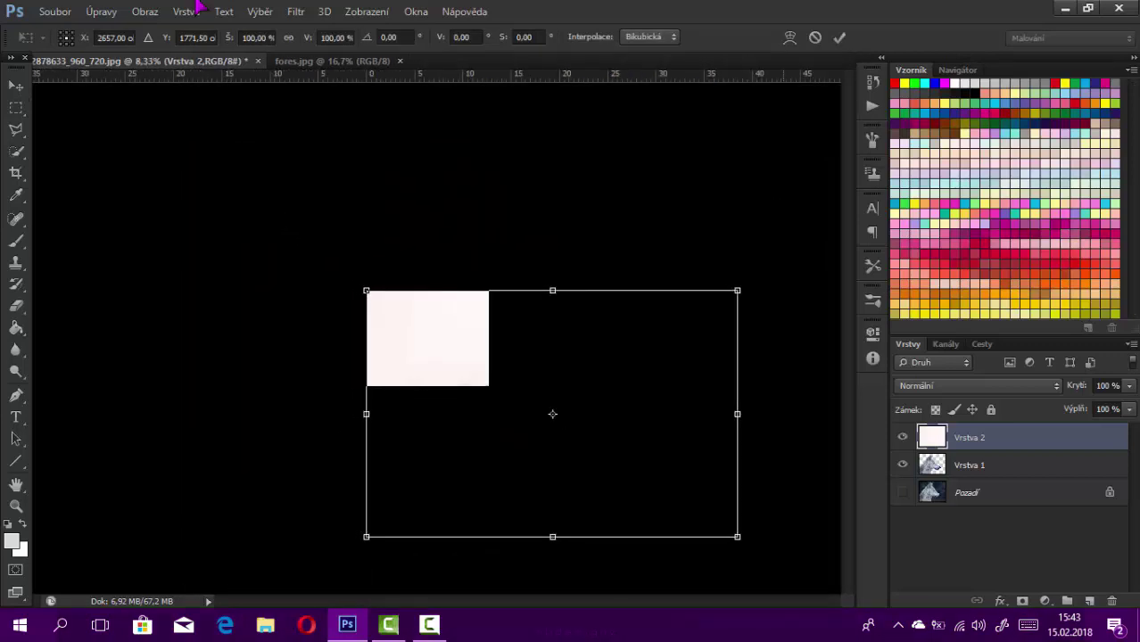
drag(738, 537, 526, 396)
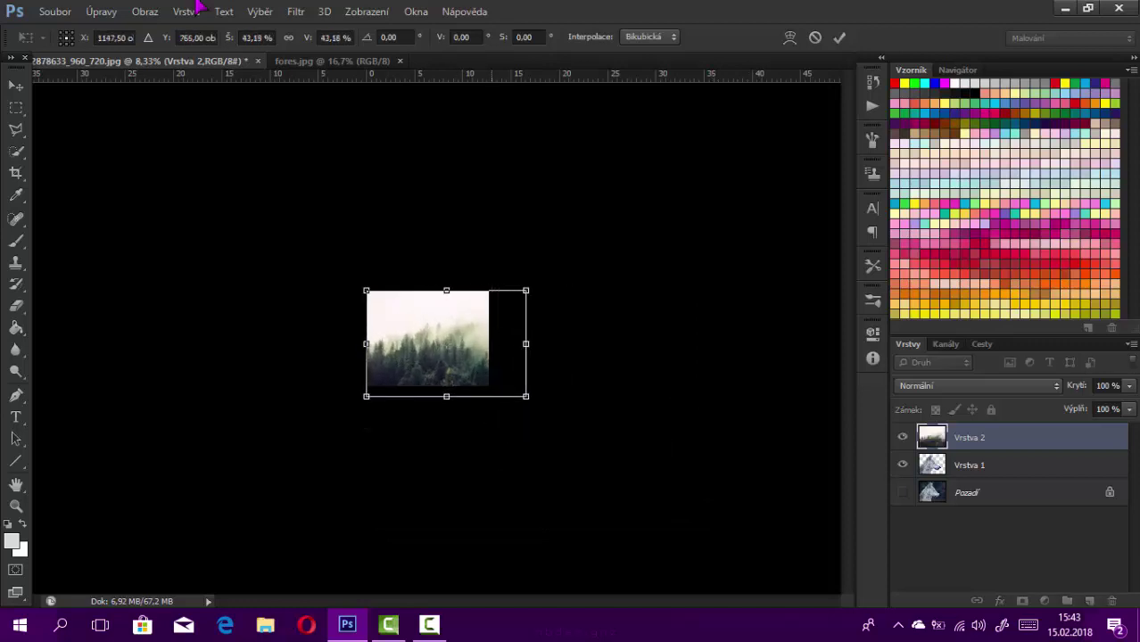
key(Return)
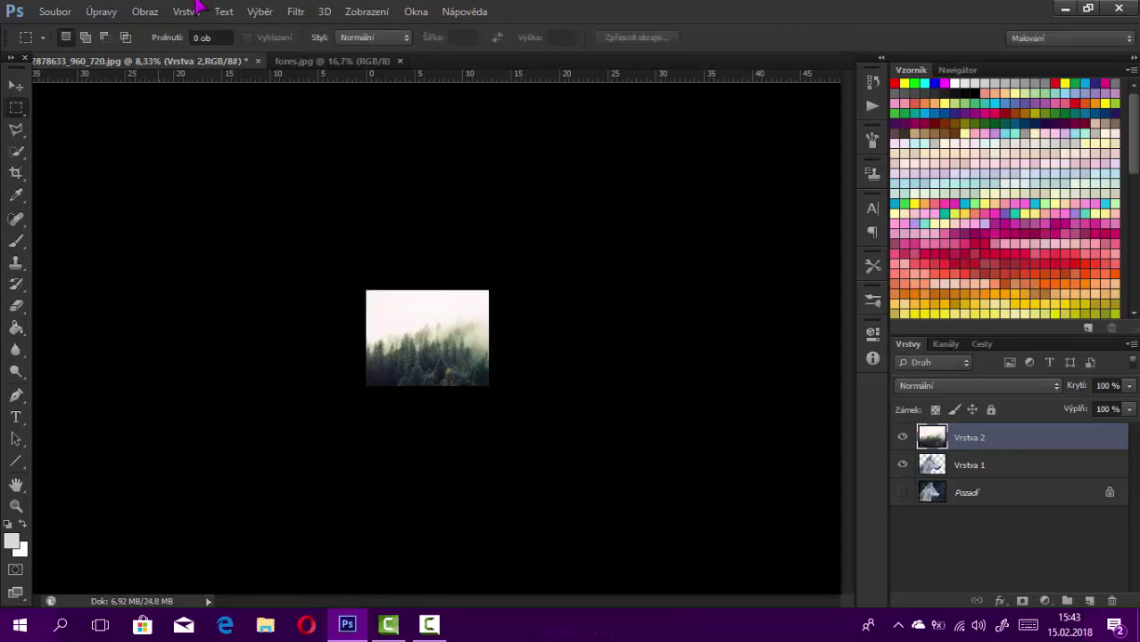
key(h)
key(z)
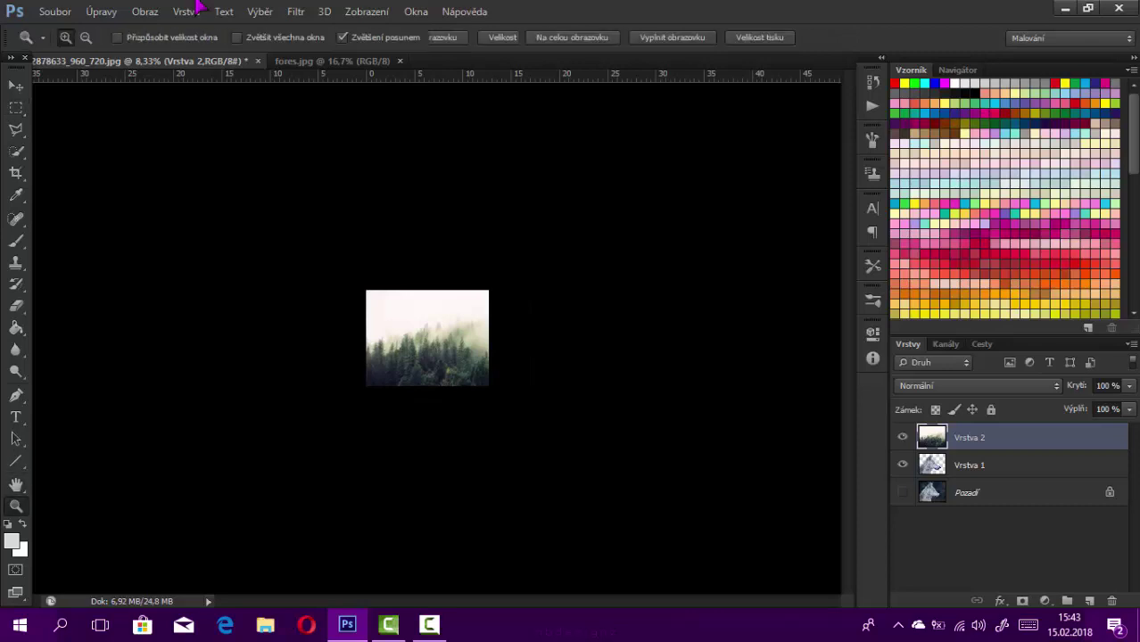
key(ctrl+plus)
key(ctrl+plus)
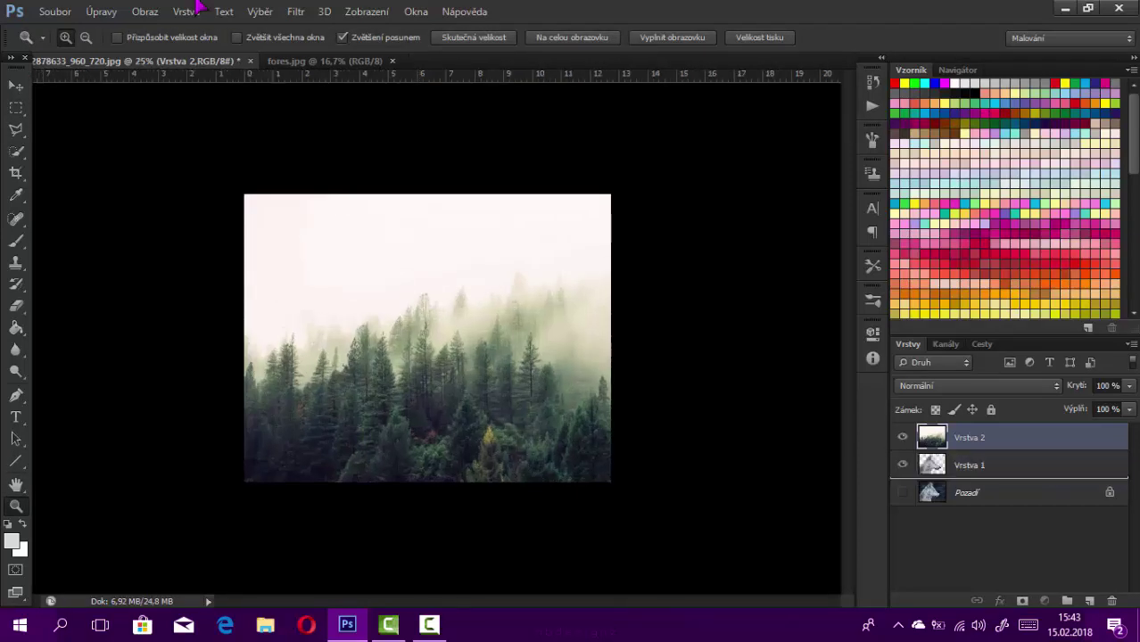
key(ctrl+bracketleft)
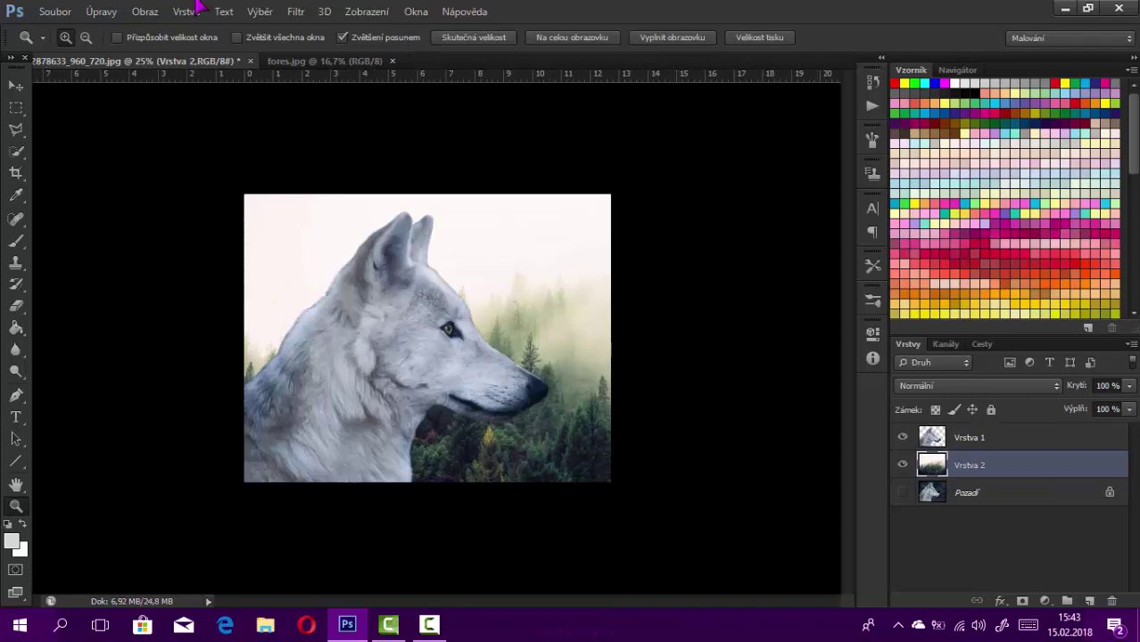
Step: Scale forest layer Vrstva 2 to 133.33%, shift it up-left, and restore 100% opacity
key(v)
key(ctrl+t)
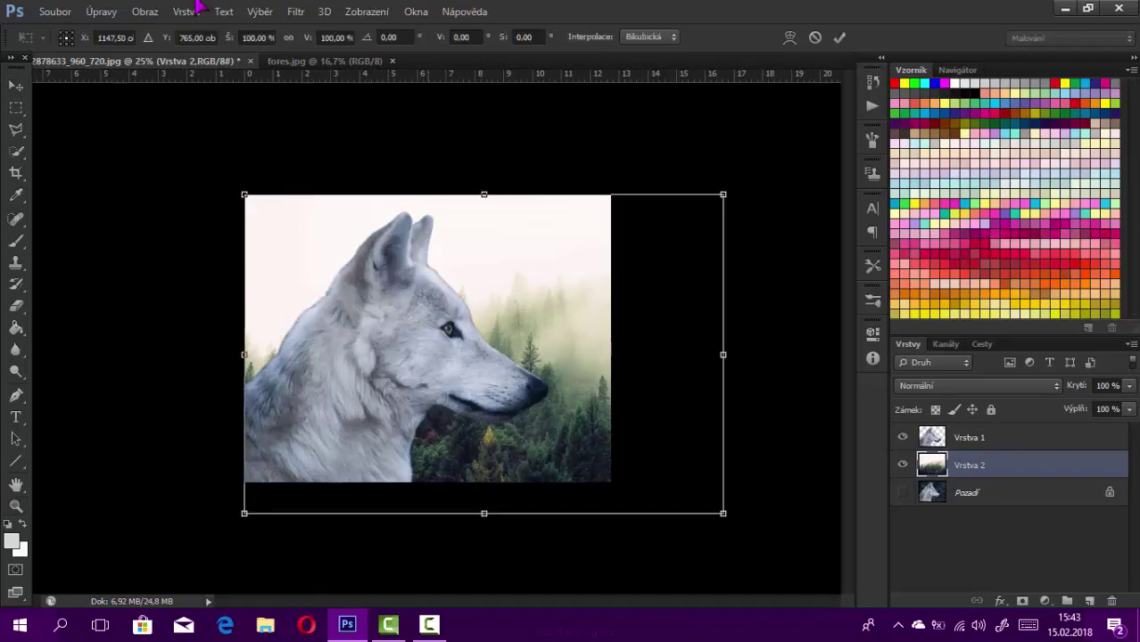
drag(245, 194, 84, 87)
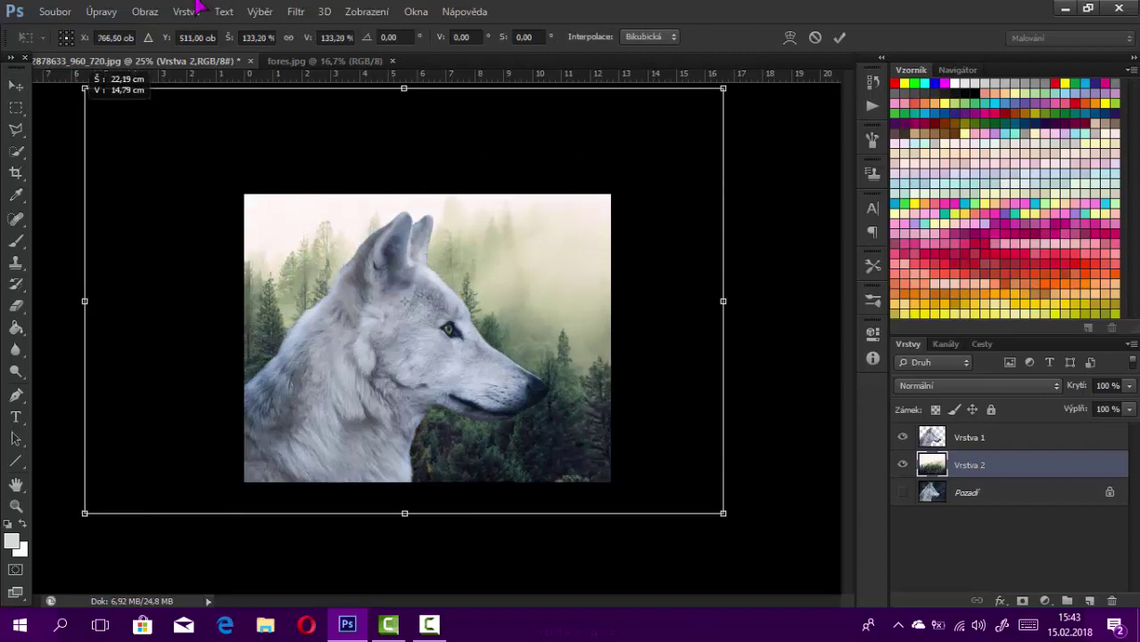
drag(534, 280, 499, 249)
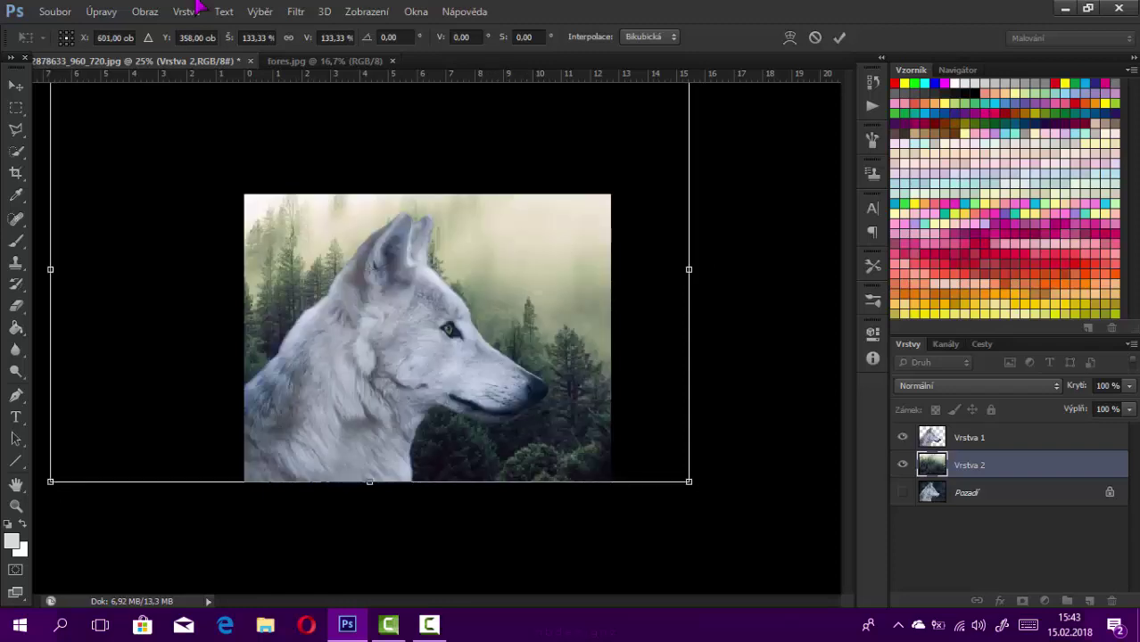
mouse_move(1129, 385)
mouse_down()
mouse_move(1062, 404)
mouse_move(1081, 404)
mouse_up()
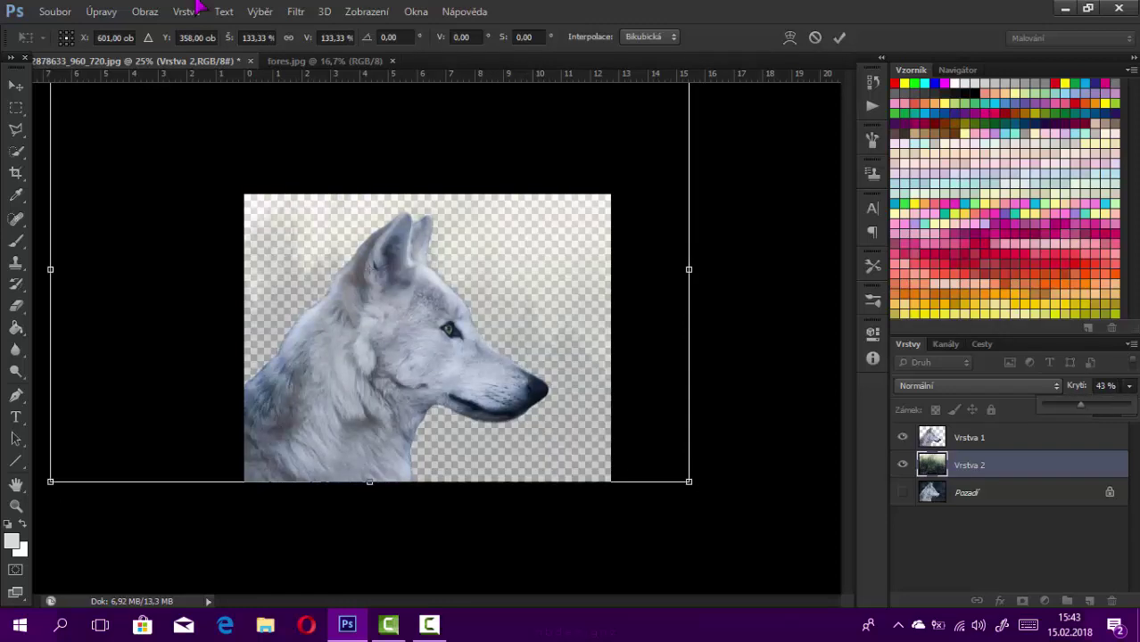
key(Return)
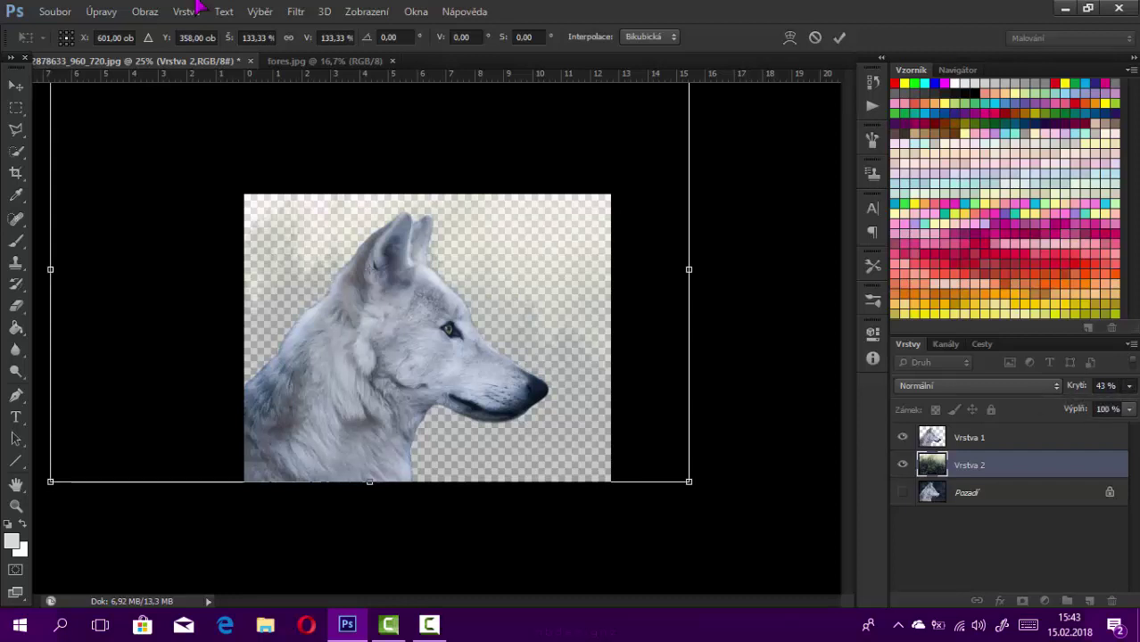
text(100)
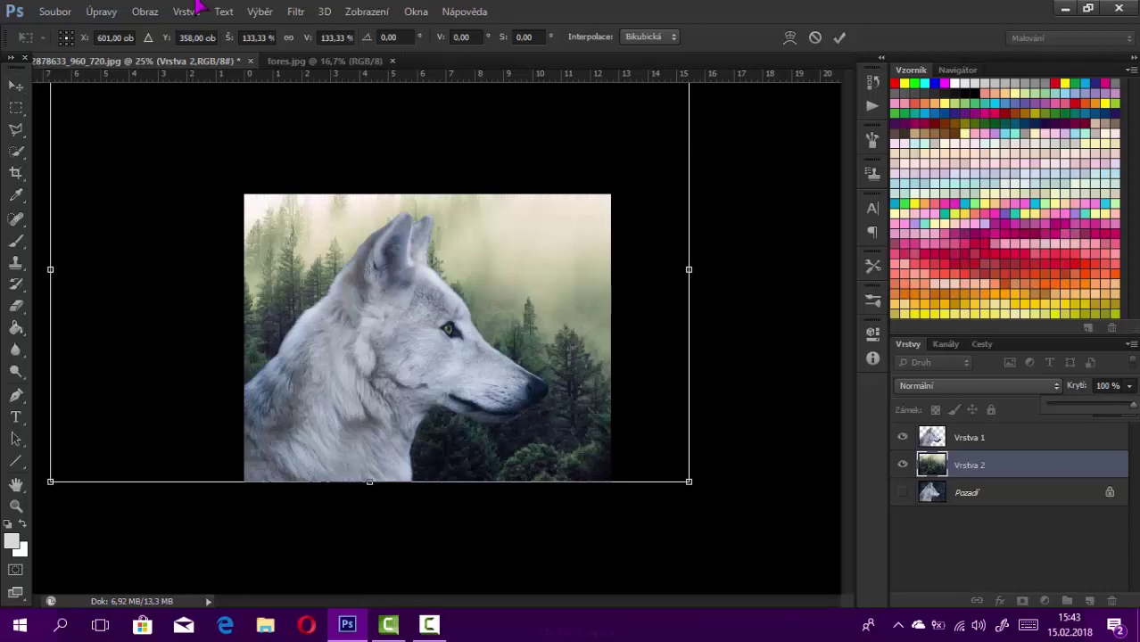
text(m)
Step: Commit the forest transform and add new layer Vrstva 3 beneath the forest layer
key(Return)
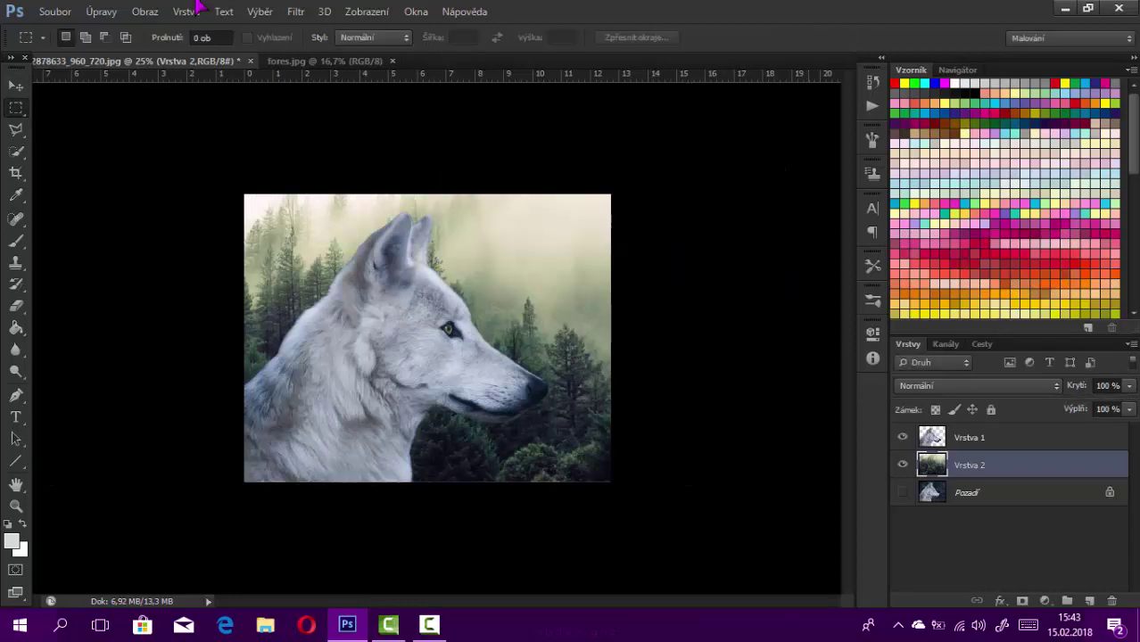
key(ctrl+j)
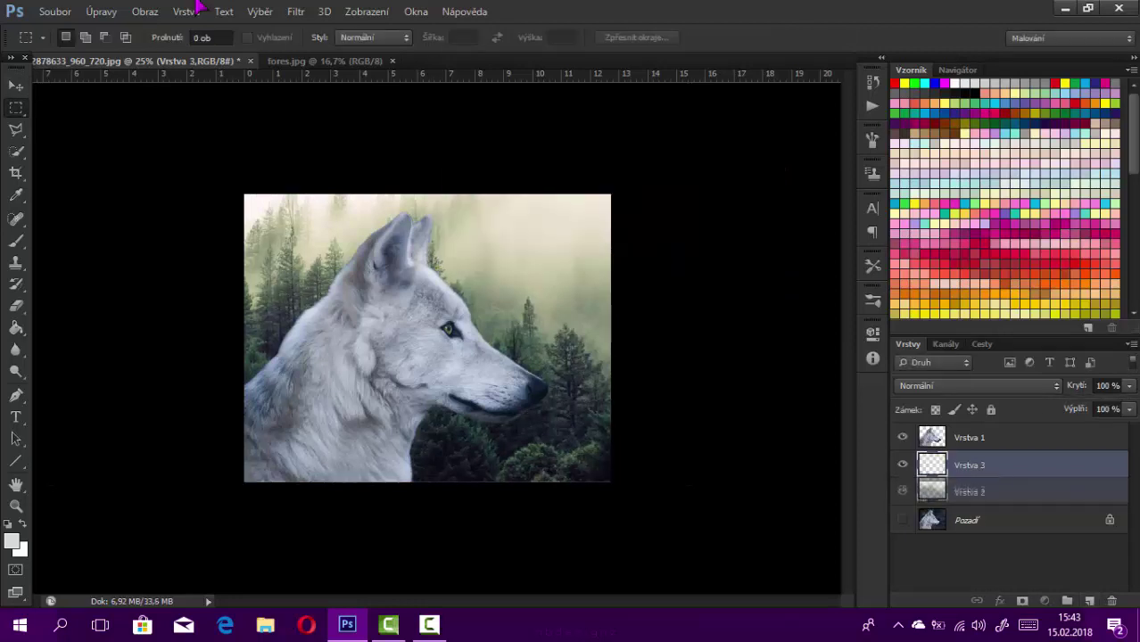
key(ctrl+bracketleft)
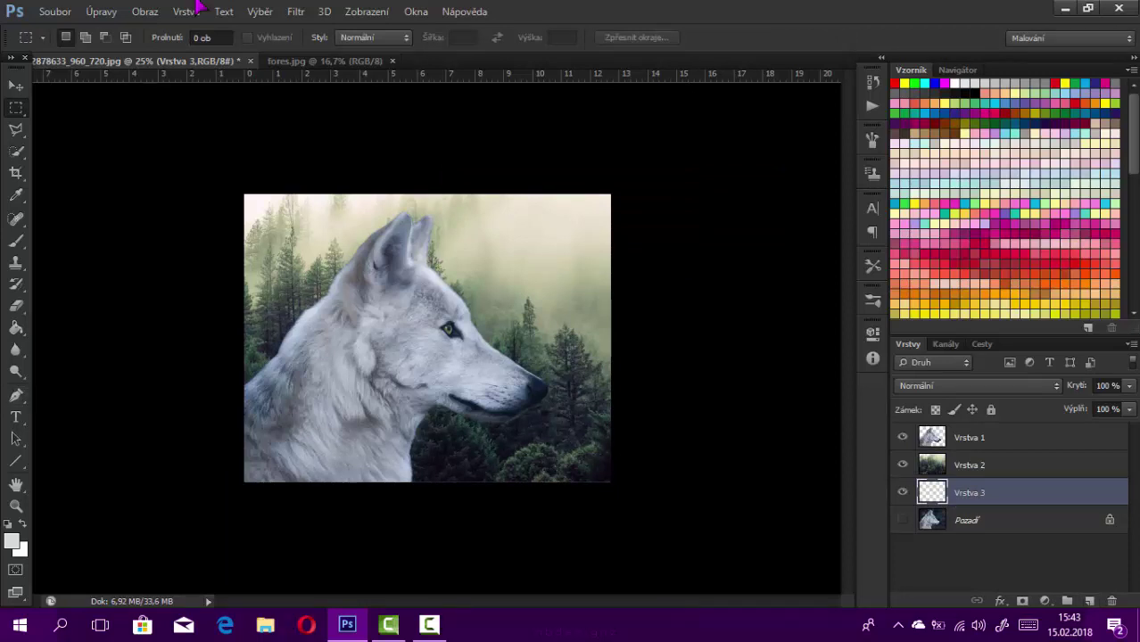
key(z)
Step: Fill Vrstva 3 with white, check it by toggling Vrstva 2, then select Vrstva 2
key(x)
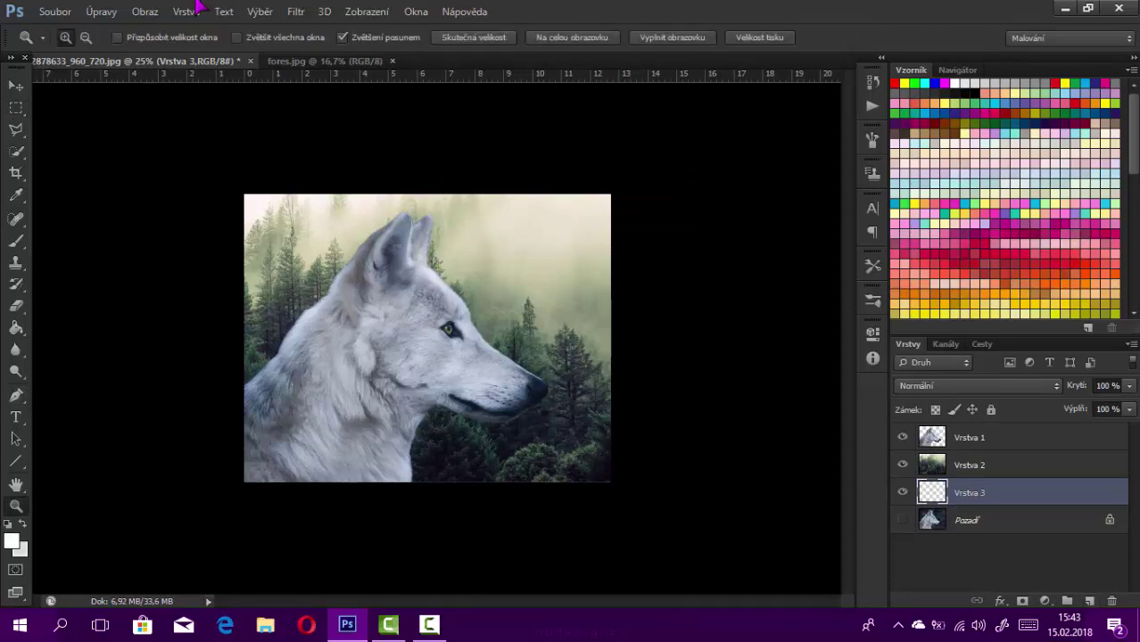
key(g)
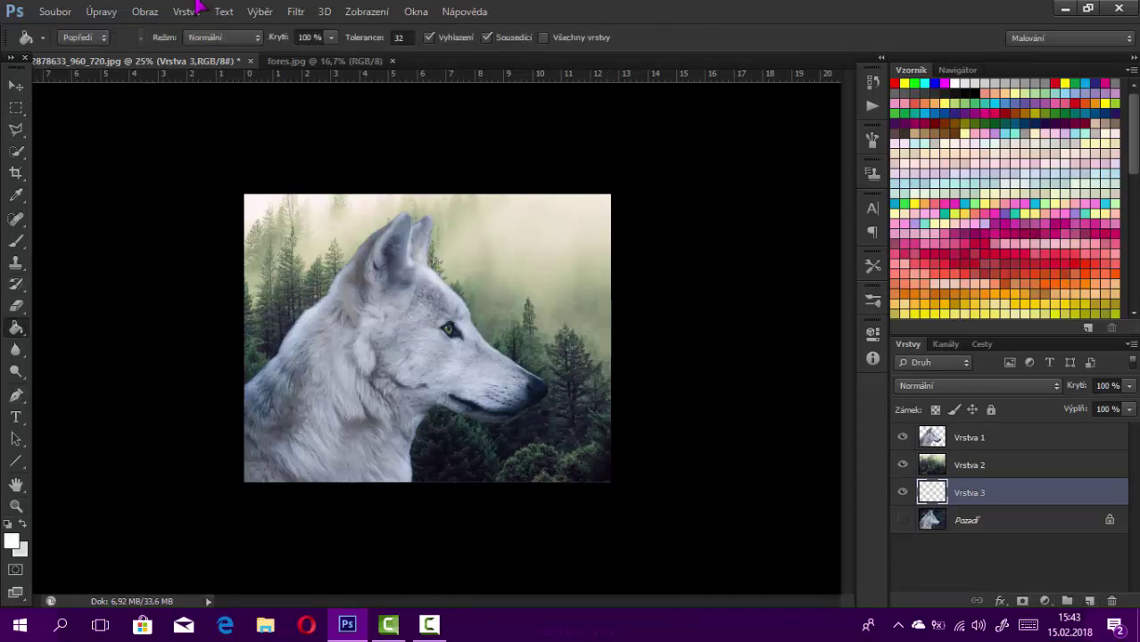
key(alt+BackSpace)
click(902, 465)
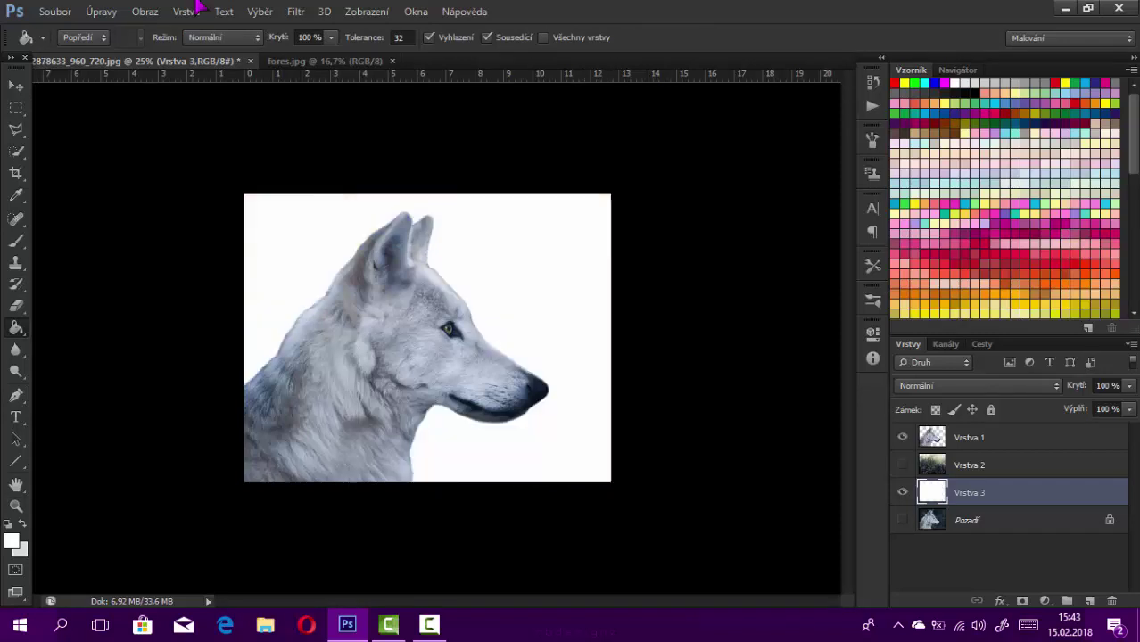
click(902, 465)
click(970, 465)
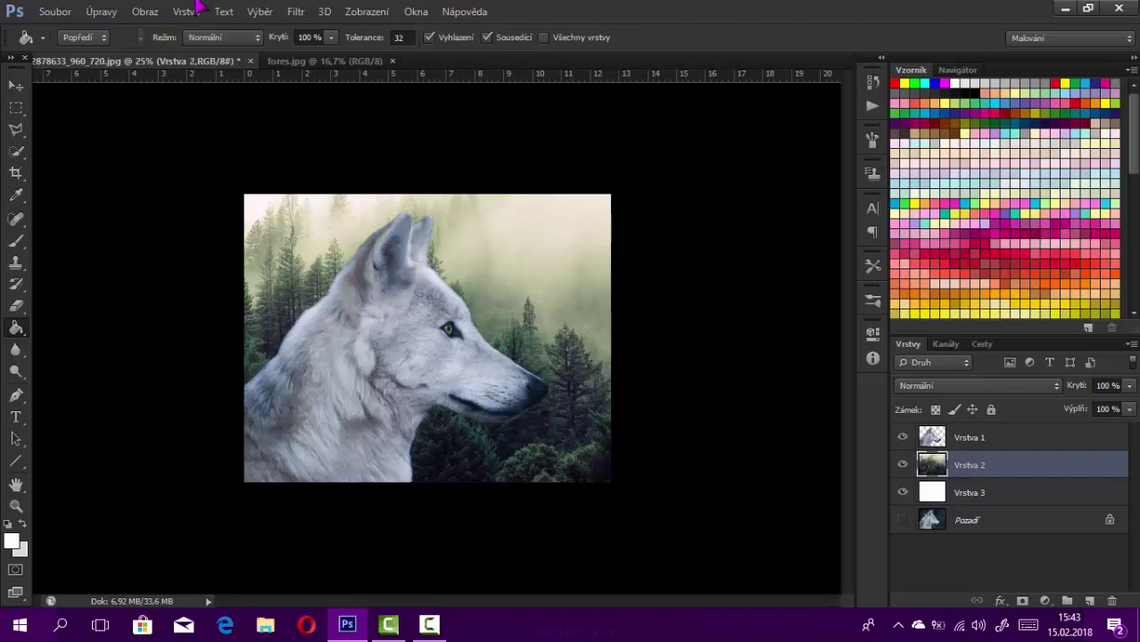
Step: Set Vrstva 2 to 29% opacity, move it right, hide it, and select Vrstva 1
drag(1129, 385, 1068, 404)
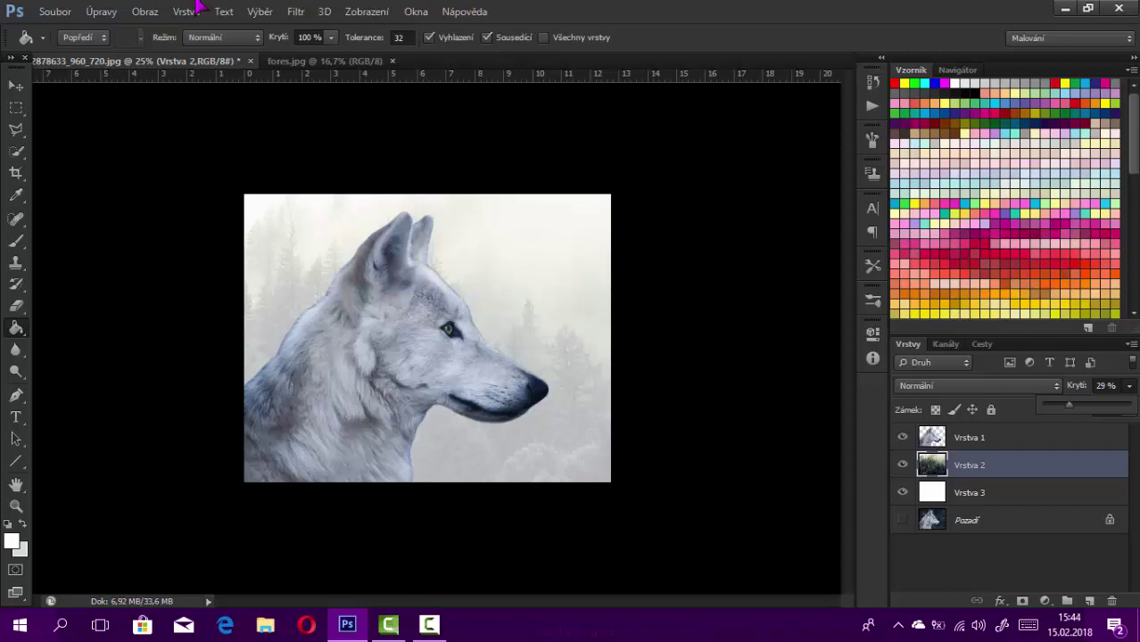
key(v)
drag(544, 284, 606, 284)
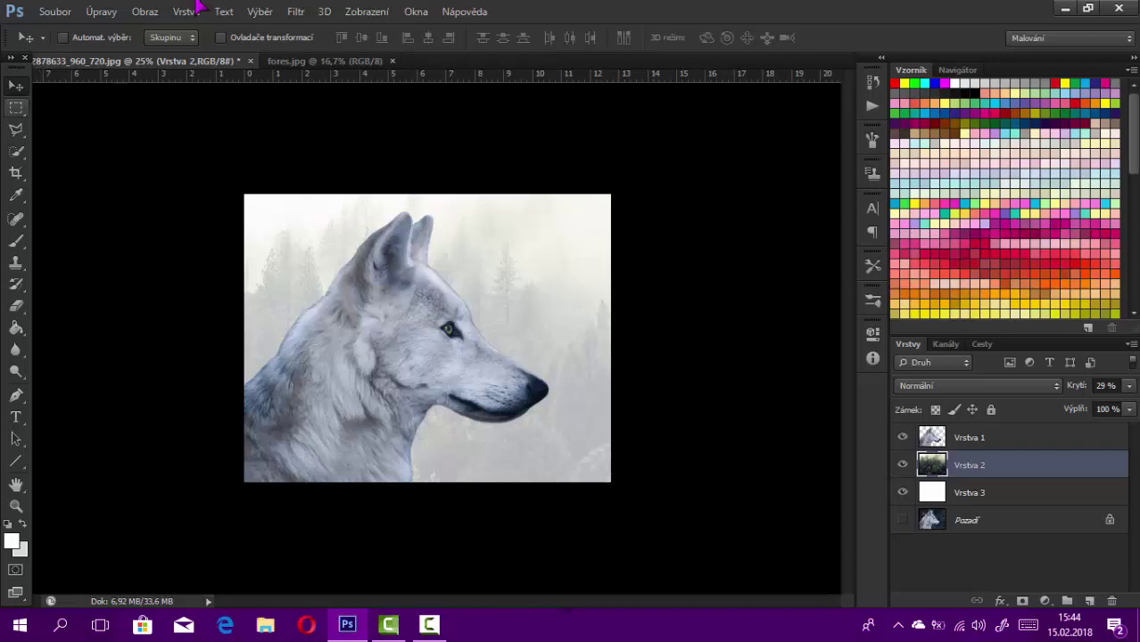
key(ctrl+comma)
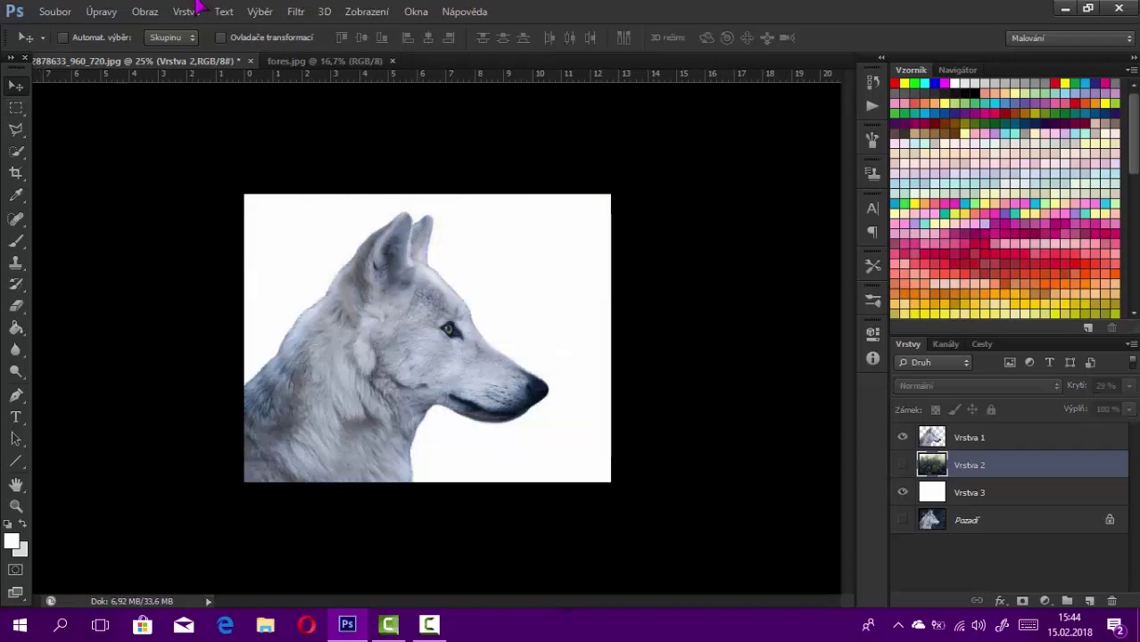
key(alt+bracketright)
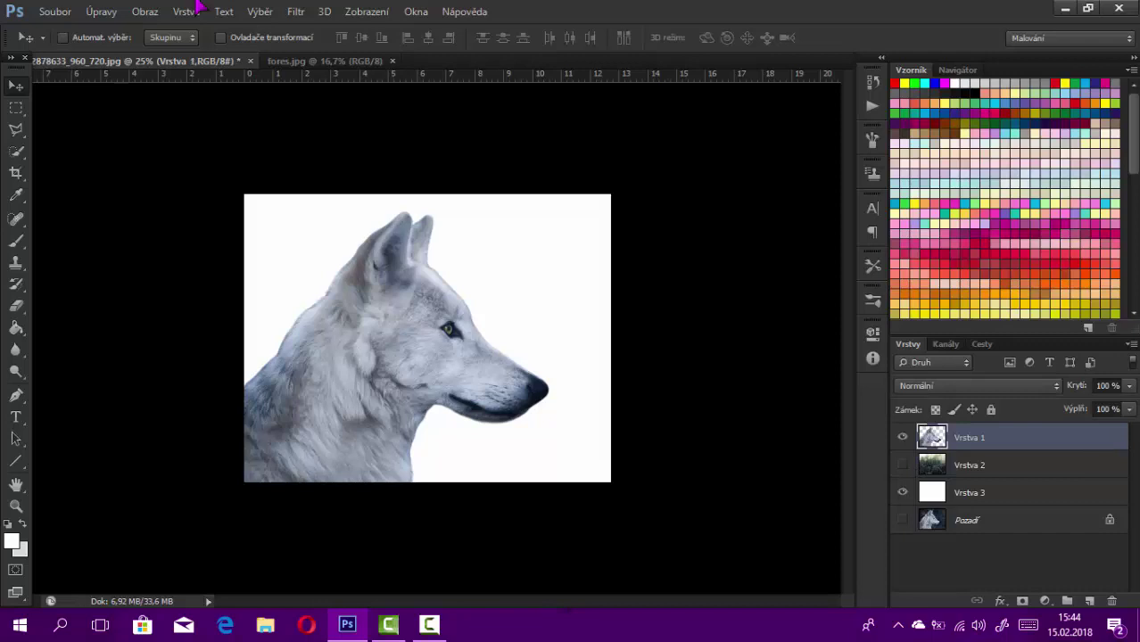
Step: Hide the white layer and paste the forest photo as new top layer Vrstva 4
key(ctrl+comma)
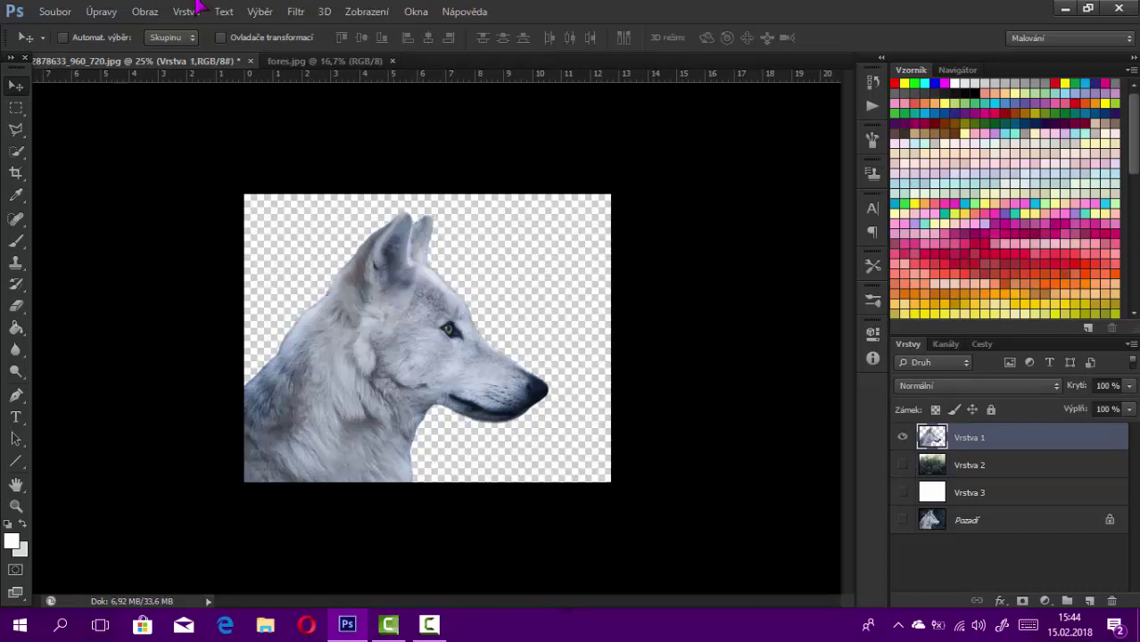
key(ctrl+shift+alt+n)
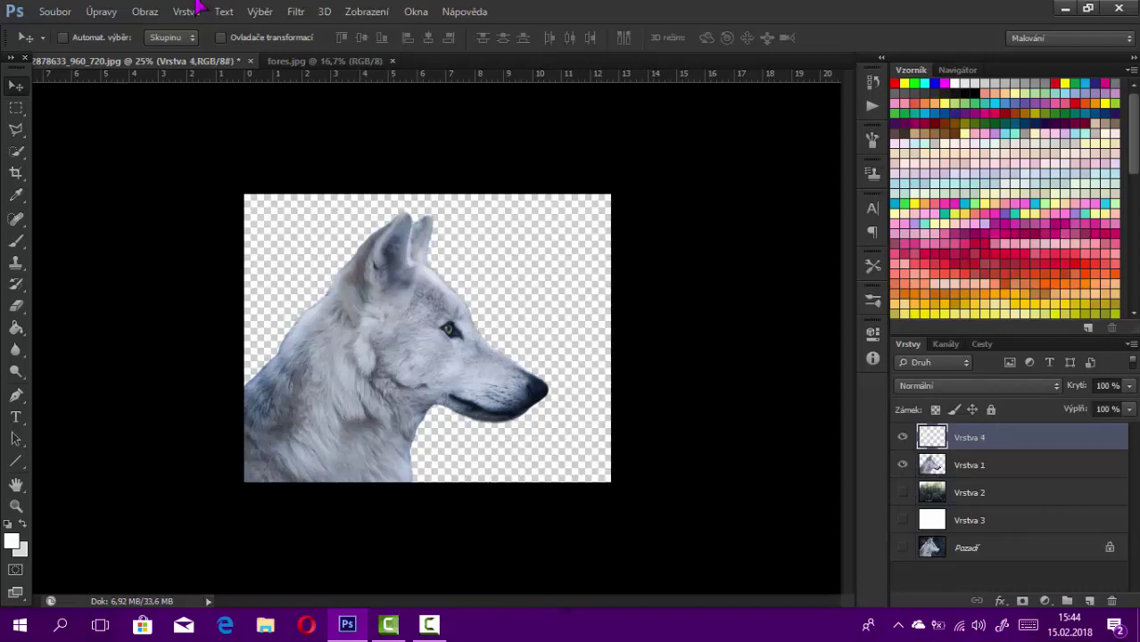
key(alt+BackSpace)
key(ctrl+minus)
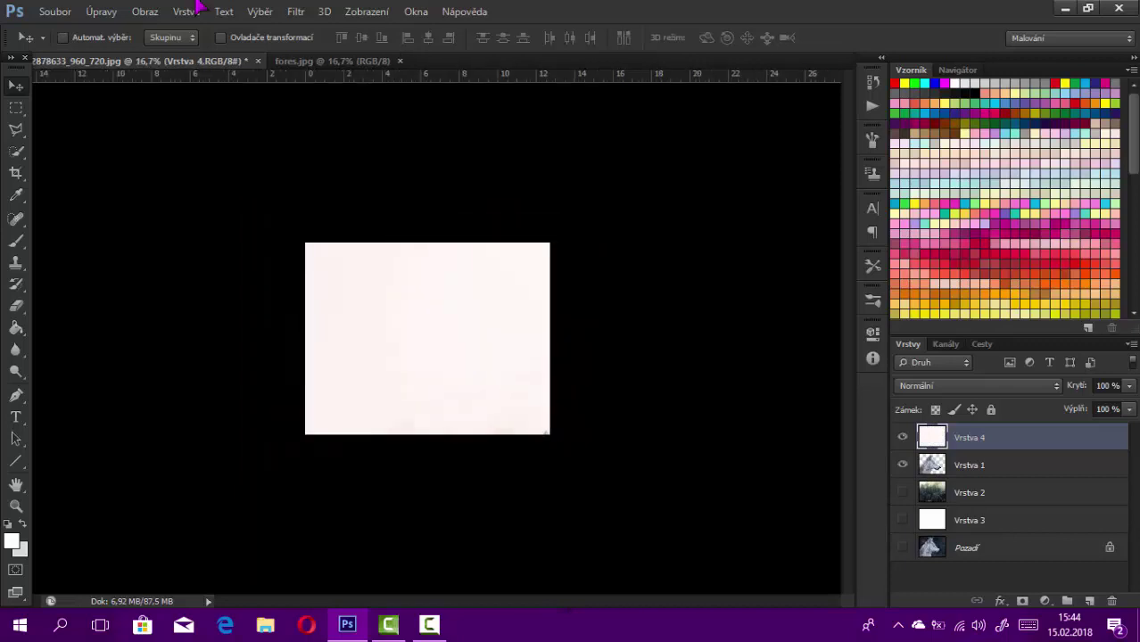
key(ctrl+minus)
Step: Scale the Vrstva 4 forest down to 33% by 43% over the wolf
key(ctrl+t)
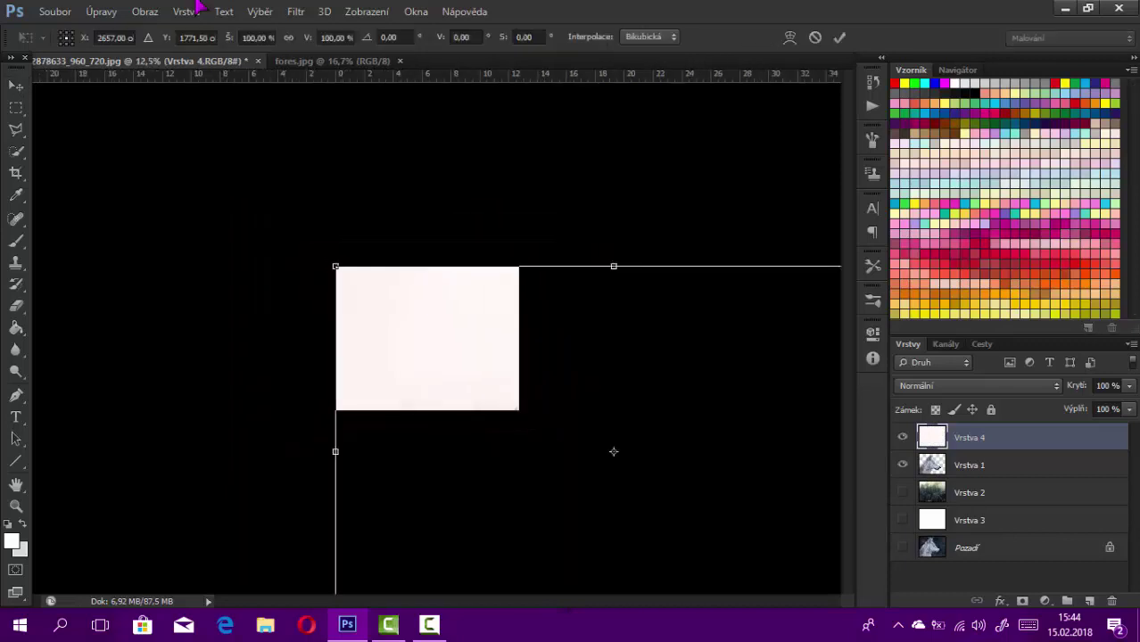
key(ctrl+minus)
key(ctrl+minus)
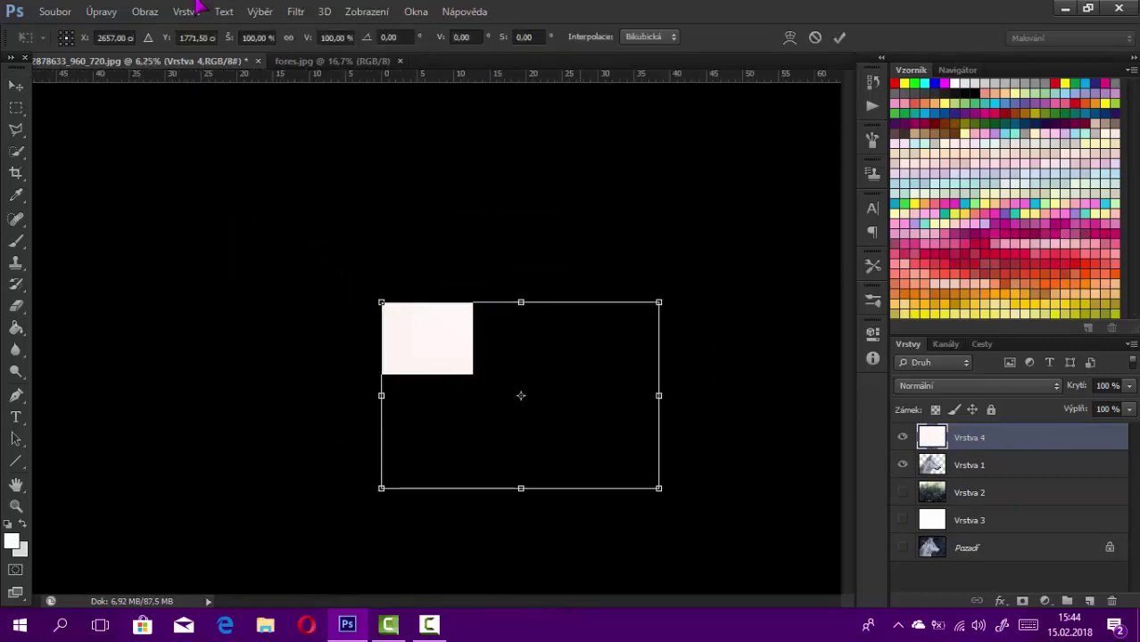
mouse_move(658, 488)
mouse_down()
mouse_move(474, 364)
mouse_move(472, 382)
mouse_up()
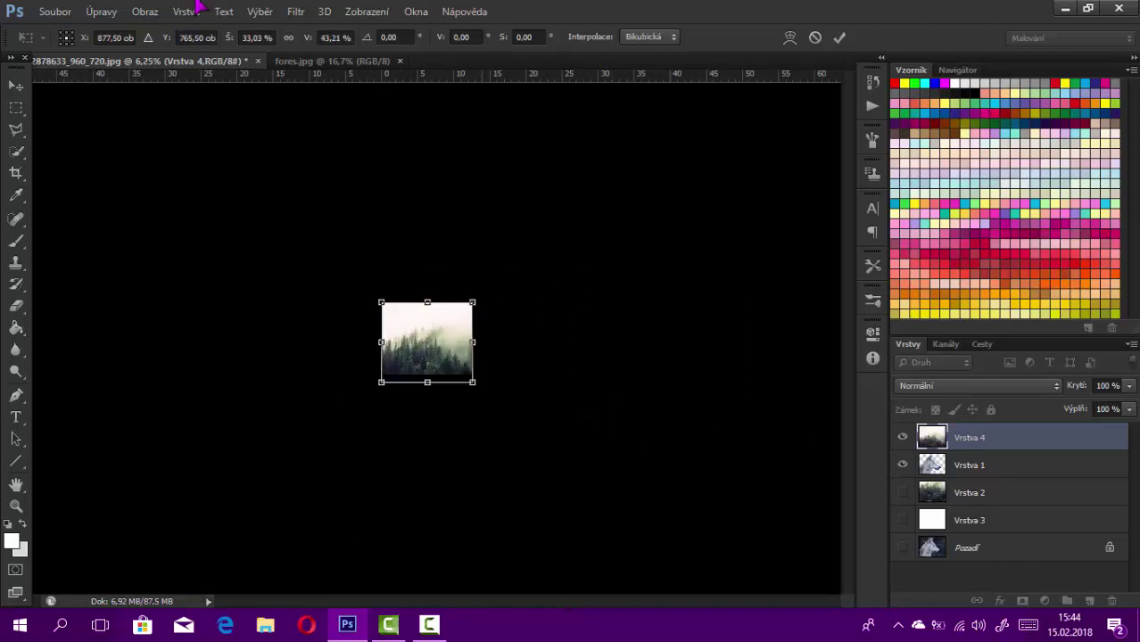
key(z)
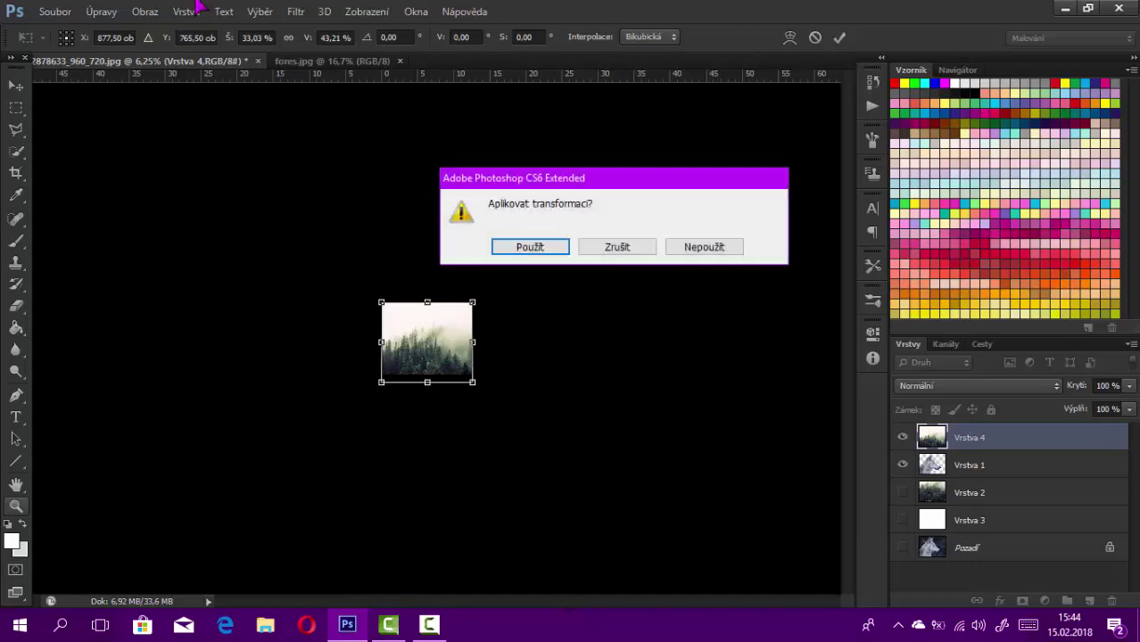
key(Return)
key(ctrl+plus)
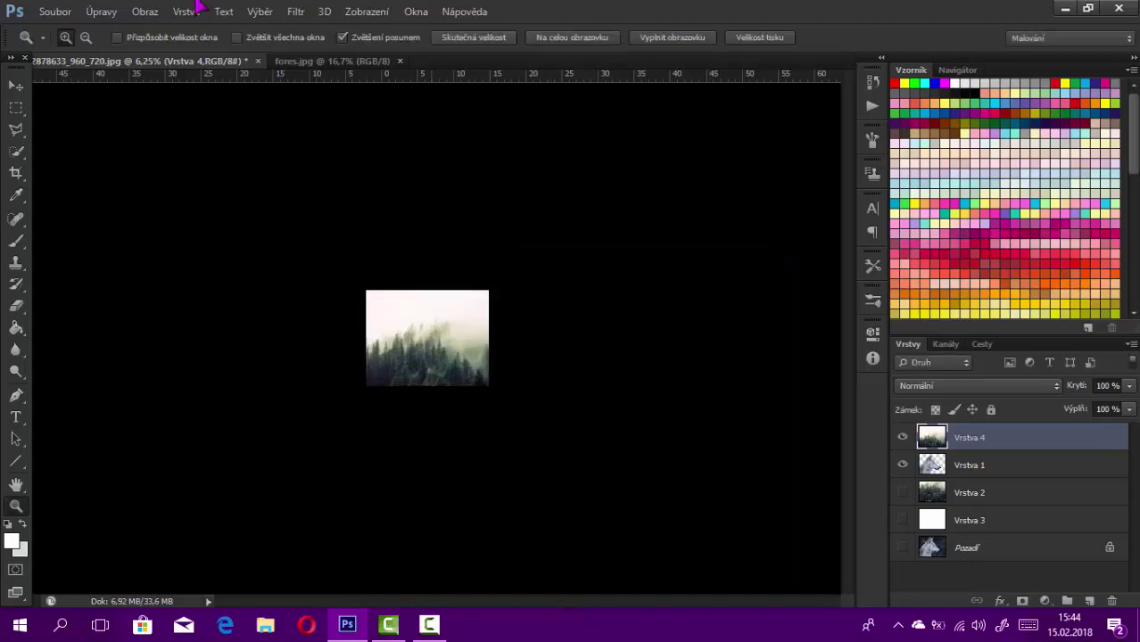
key(ctrl+plus)
key(ctrl+plus)
key(ctrl+plus)
key(ctrl+plus)
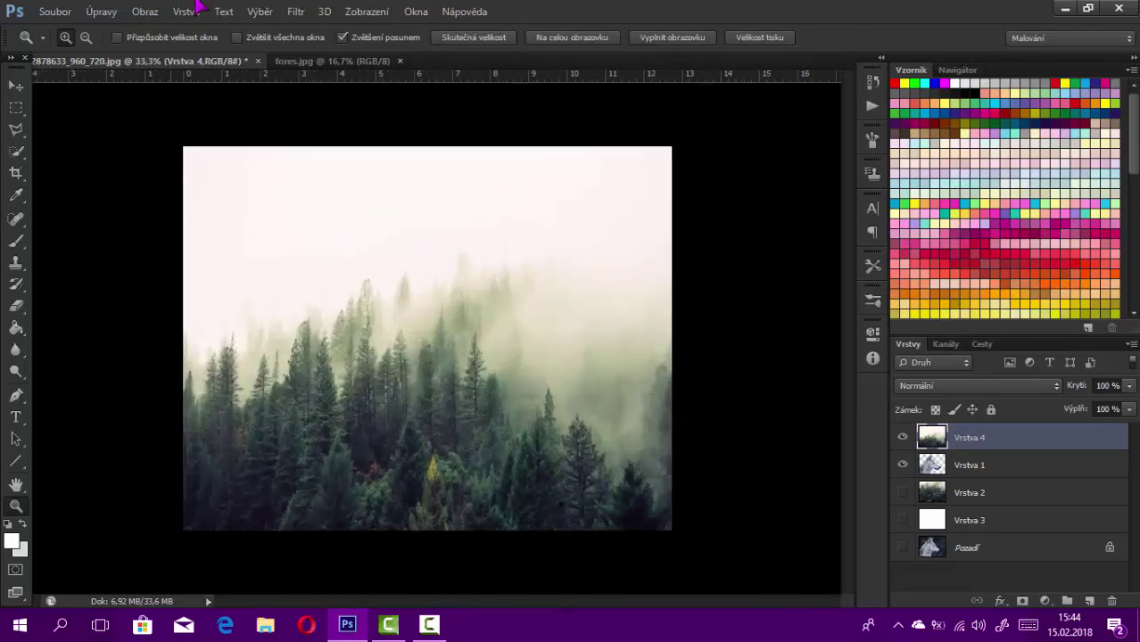
Step: Scale forest layer Vrstva 4 to about 118% and shift it left over the wolf, with lowered opacity
key(m)
key(ctrl+t)
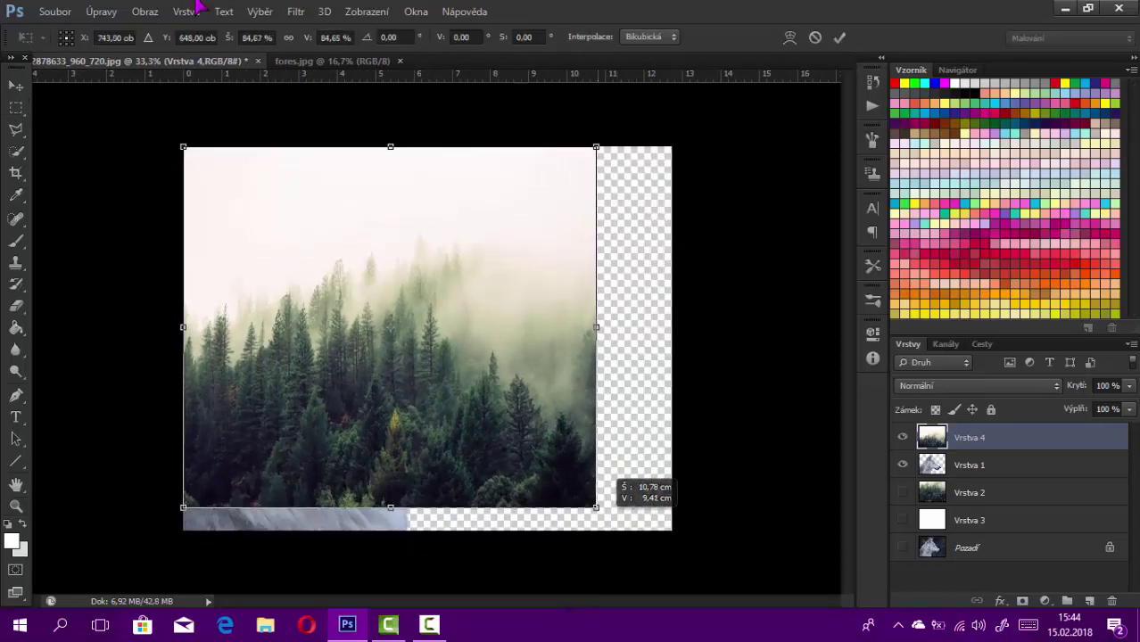
drag(671, 572, 636, 542)
drag(479, 398, 447, 405)
drag(603, 548, 646, 582)
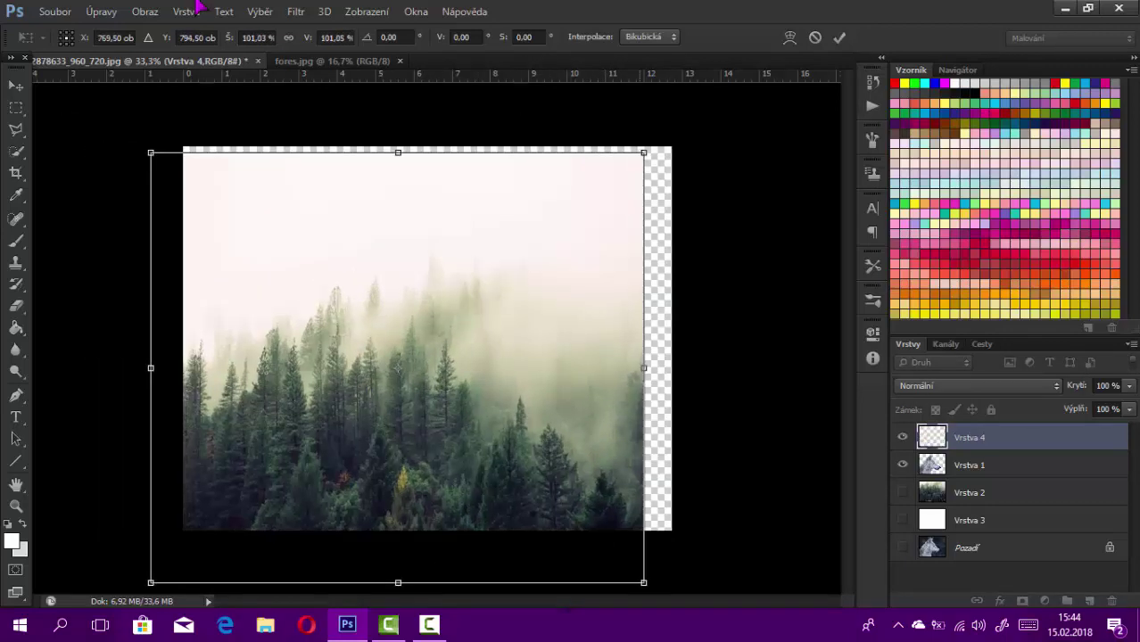
mouse_move(545, 451)
mouse_down()
mouse_move(519, 382)
mouse_move(512, 399)
mouse_up()
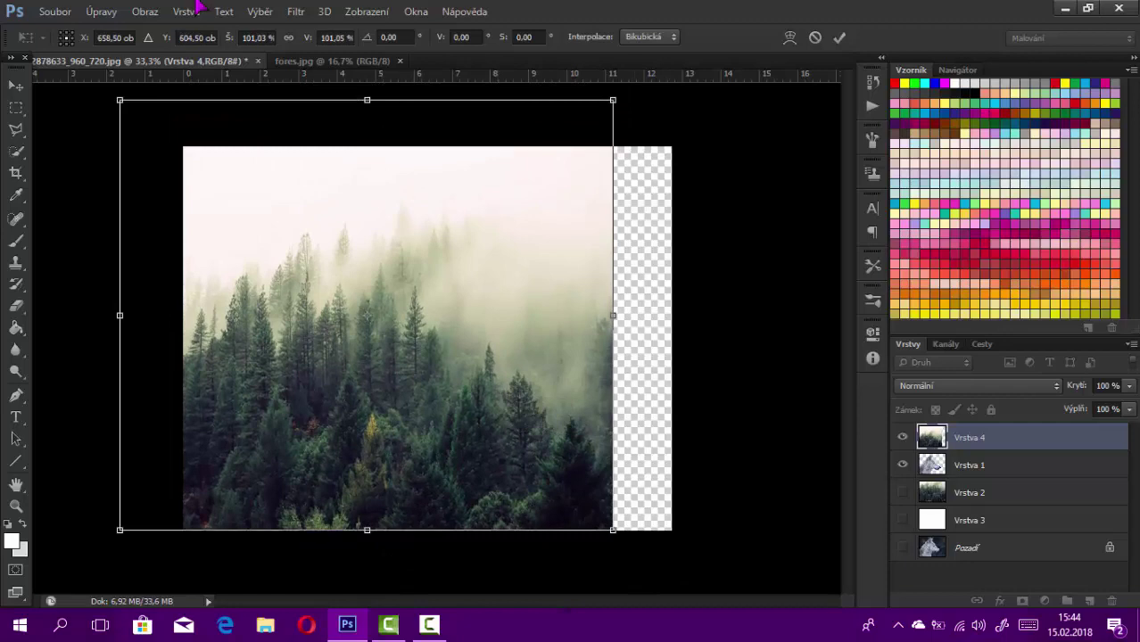
drag(613, 100, 651, 67)
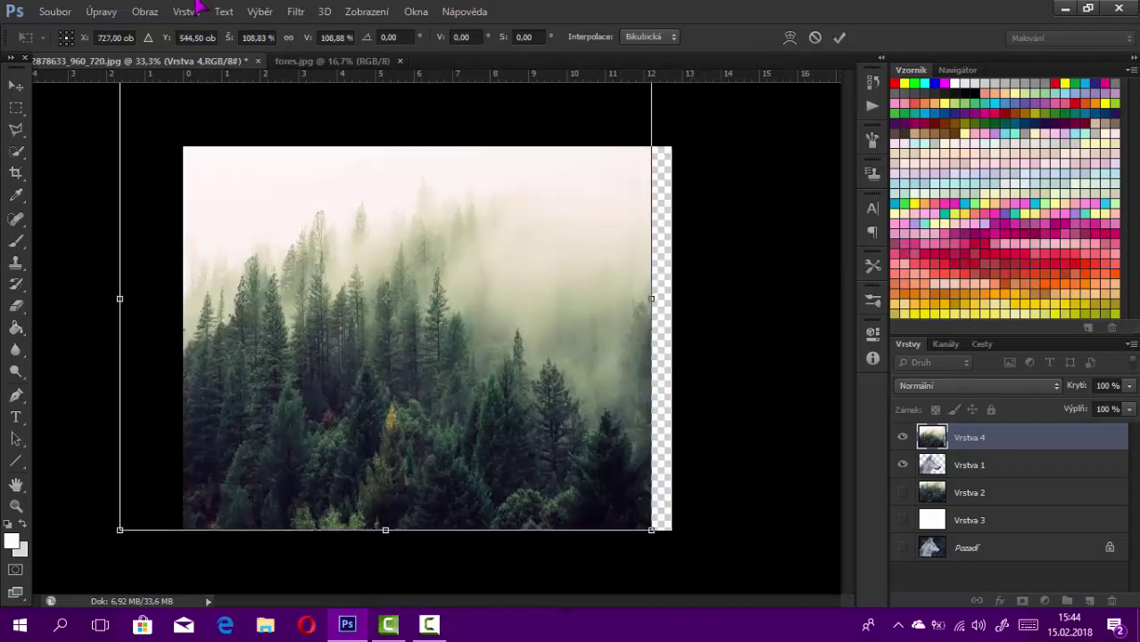
drag(1129, 386, 1116, 404)
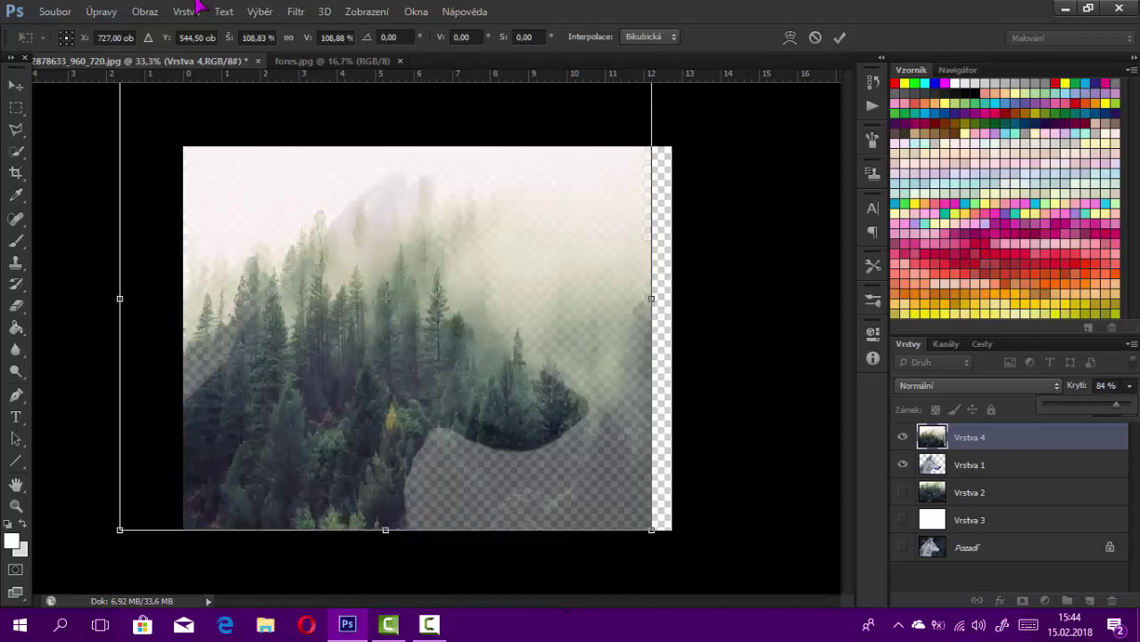
drag(483, 306, 451, 312)
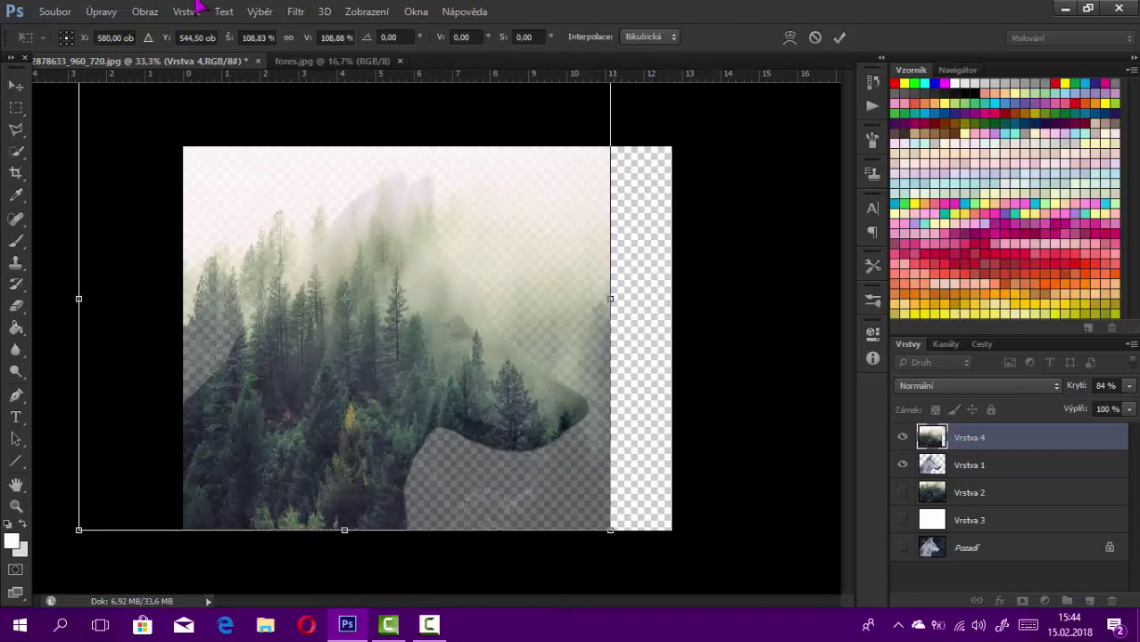
drag(611, 530, 669, 565)
drag(533, 359, 511, 339)
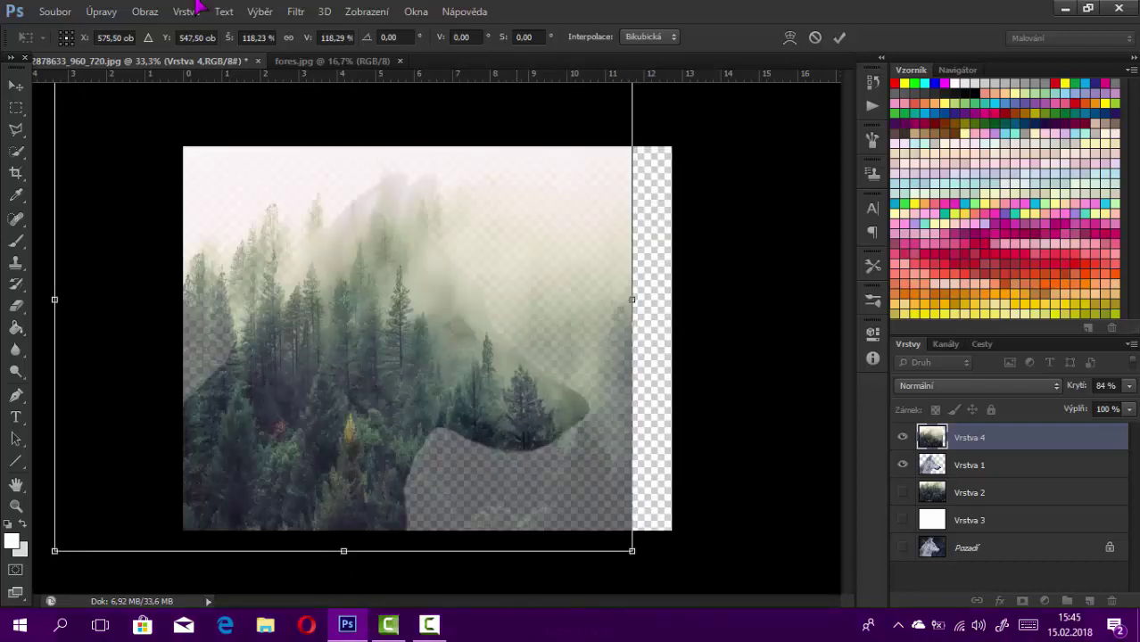
Step: Apply the forest layer's transformation and enter a new opacity value for it
key(z)
key(Return)
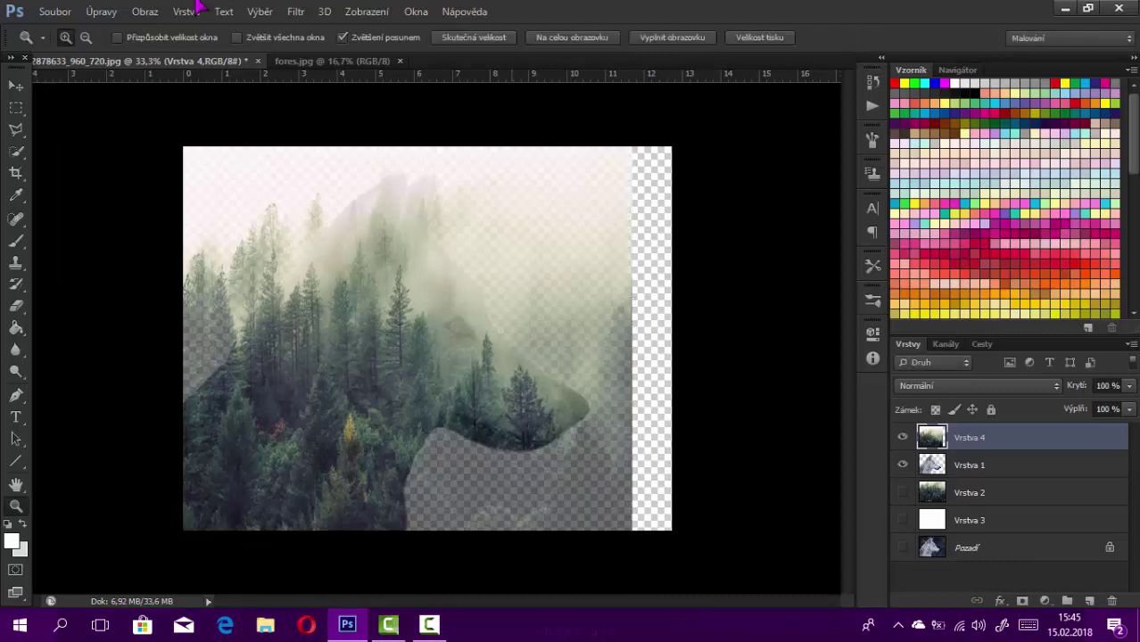
click(1129, 385)
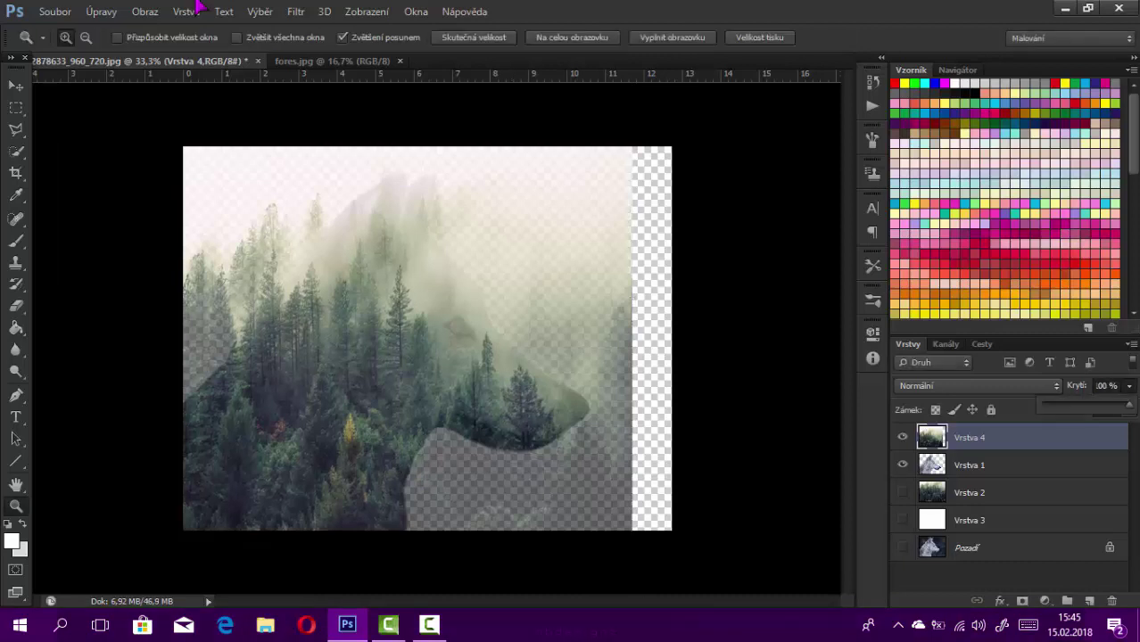
text(84)
text(100)
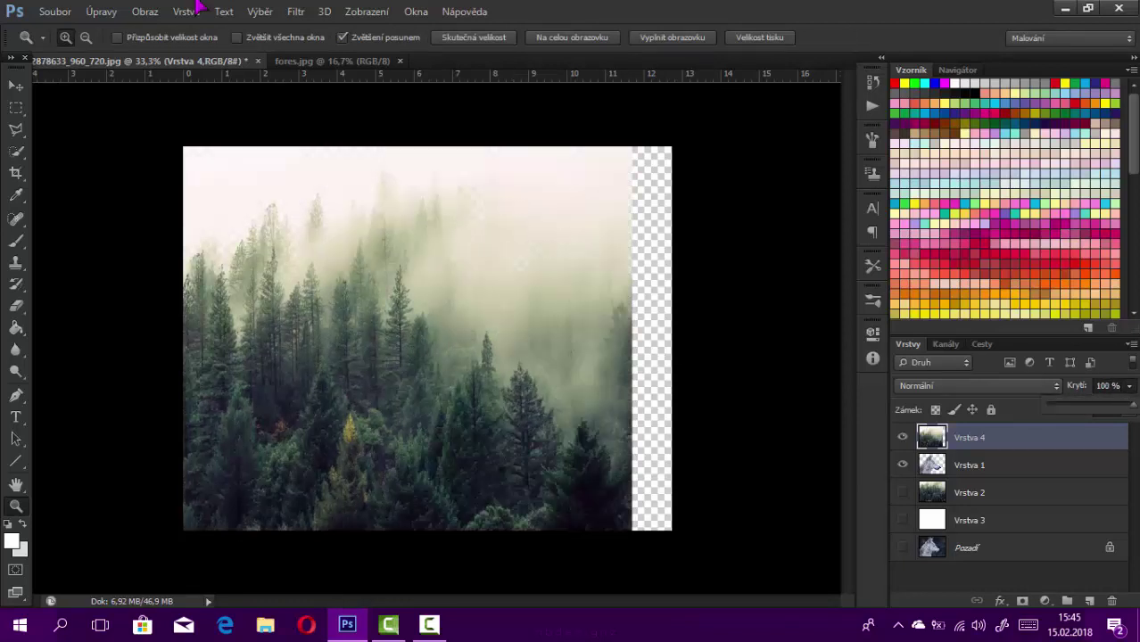
Step: Load the wolf silhouette selection from Vrstva 1 and use it as a mask on Vrstva 4
key(alt+bracketleft)
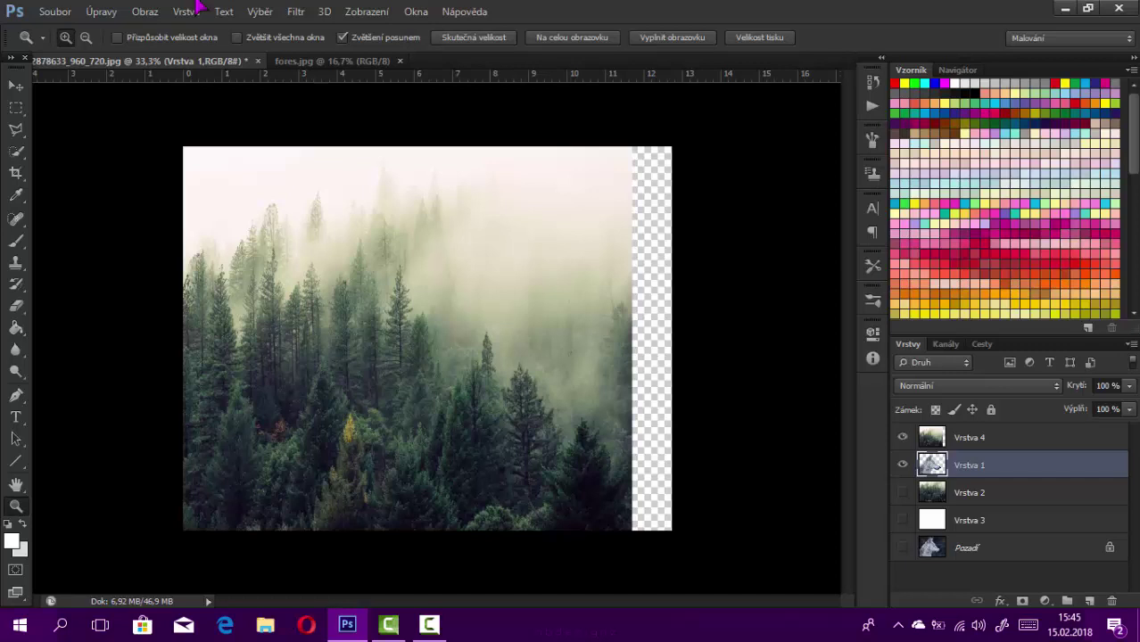
key(ctrl+shift+d)
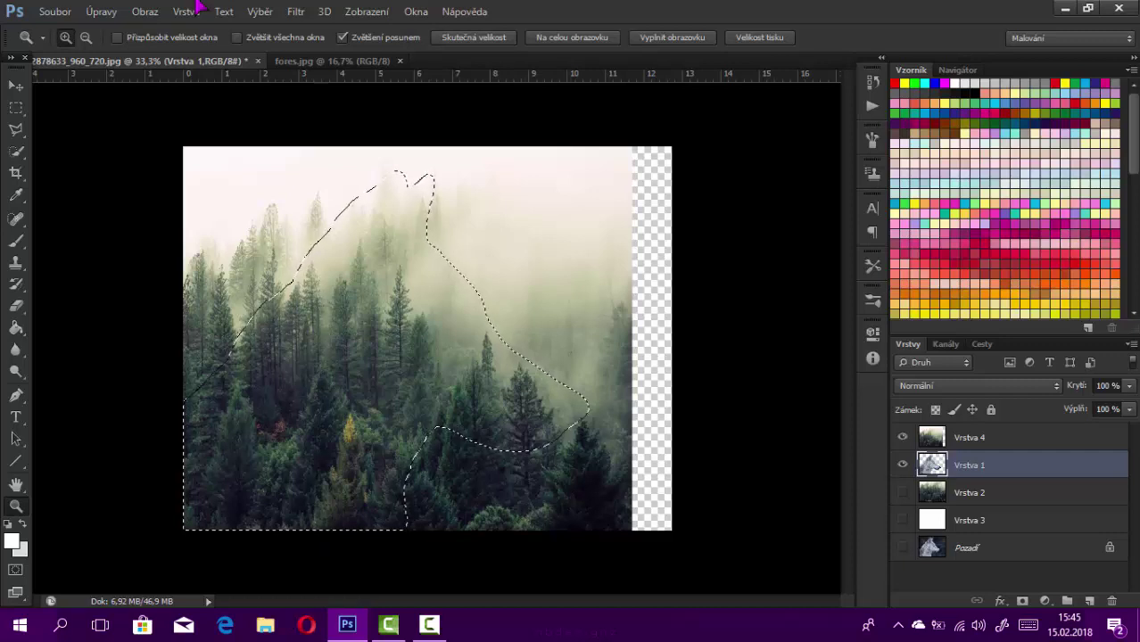
key(alt+bracketright)
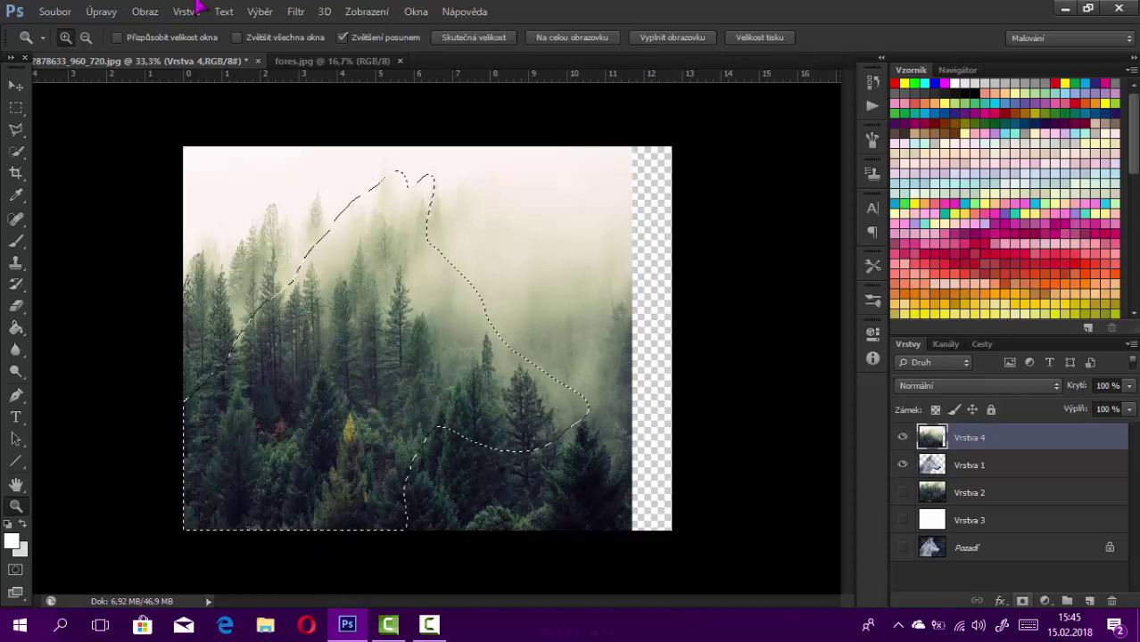
key(ctrl+alt+m)
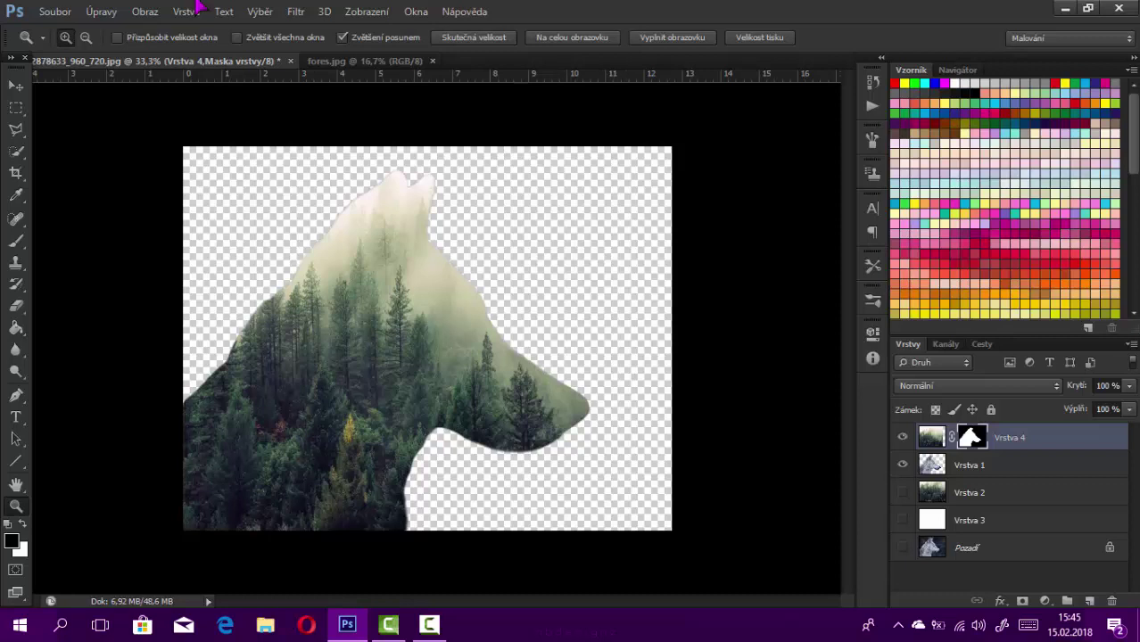
key(alt+bracketleft)
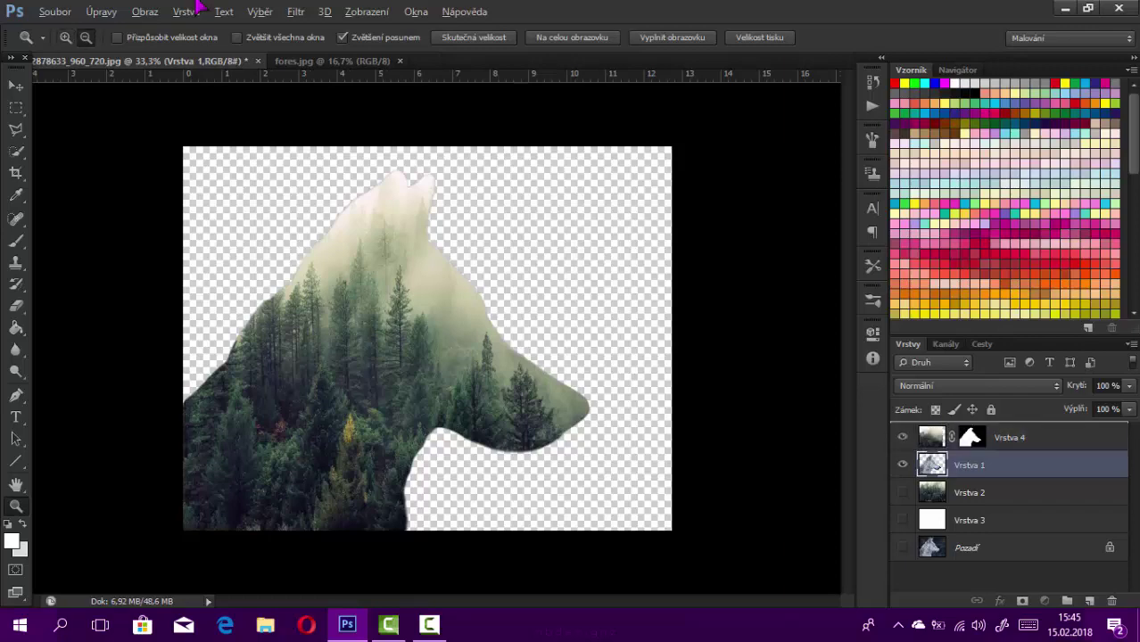
Step: Duplicate wolf layer Vrstva 1, move the copy to the top, and blend it as Překrýt (Overlay)
key(ctrl+j)
key(ctrl+shift+bracketright)
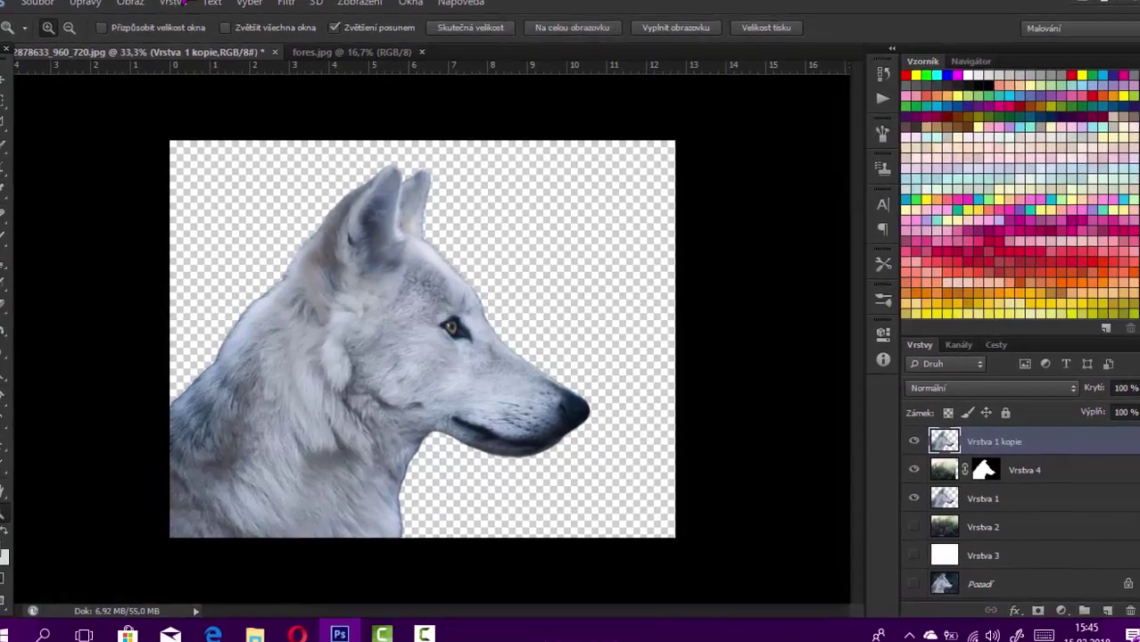
click(981, 387)
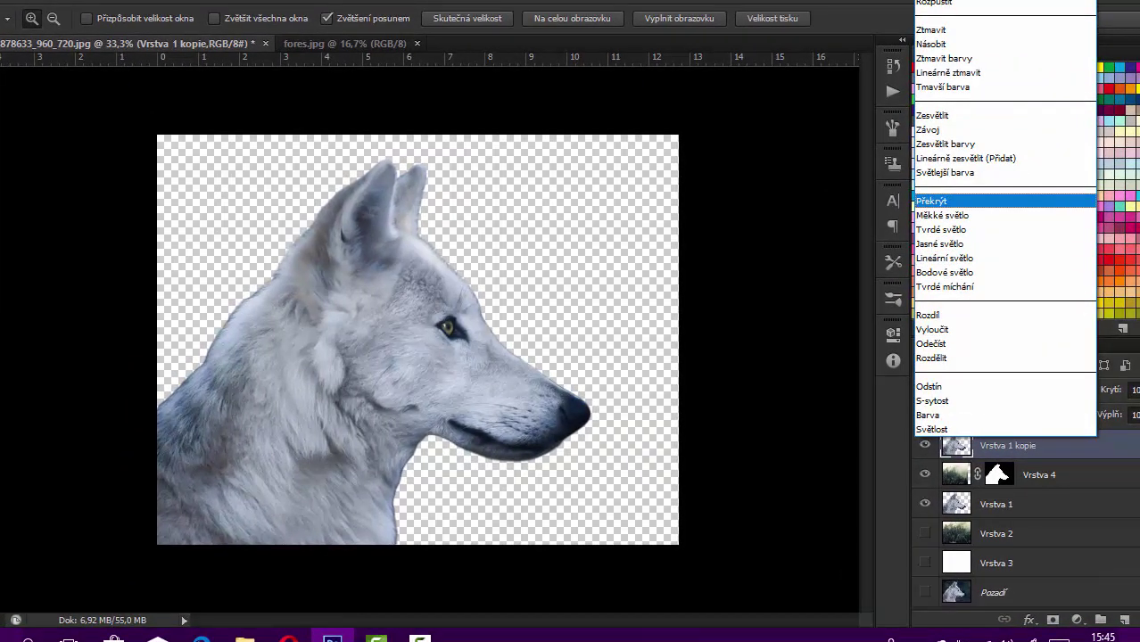
key(Return)
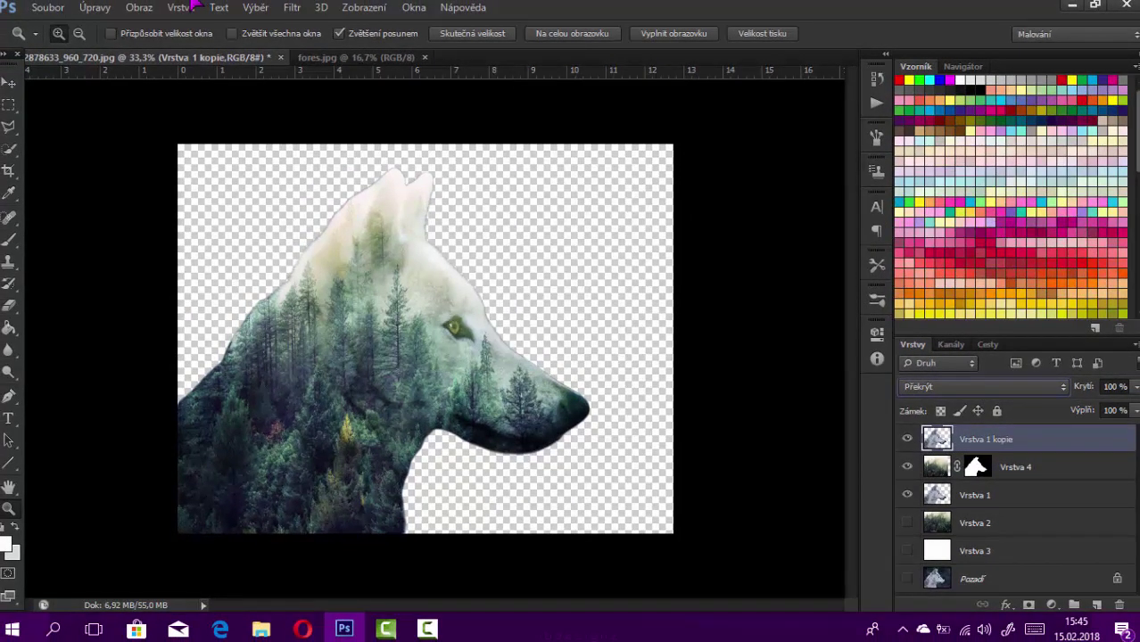
click(977, 467)
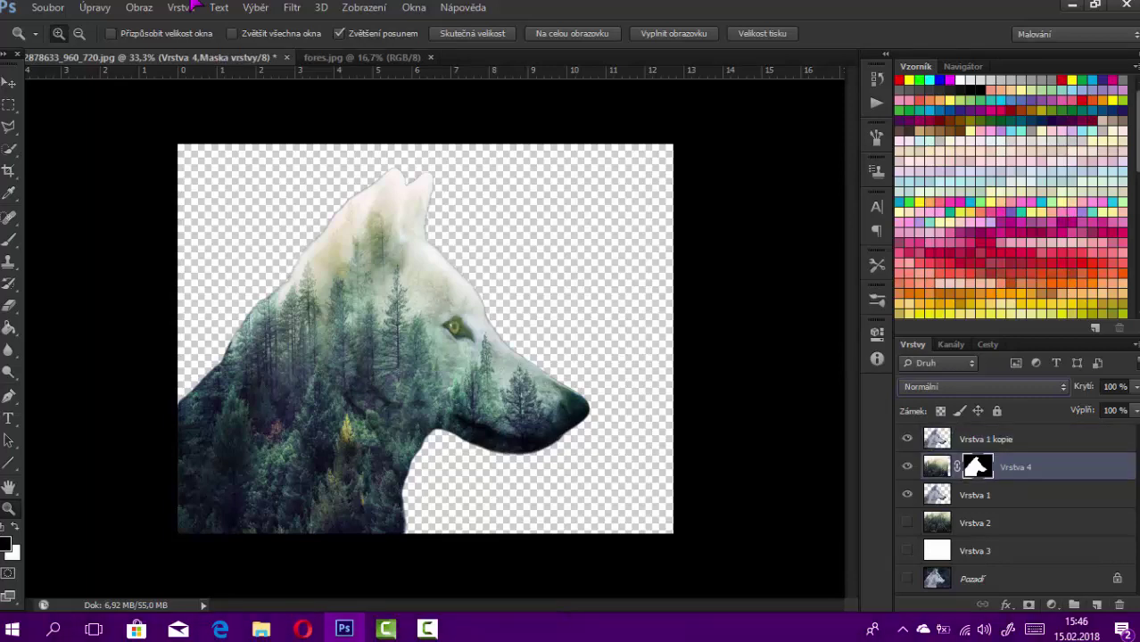
key(ctrl+plus)
Step: Set up a soft brush at 23 px size and 16% opacity
key(ctrl+plus)
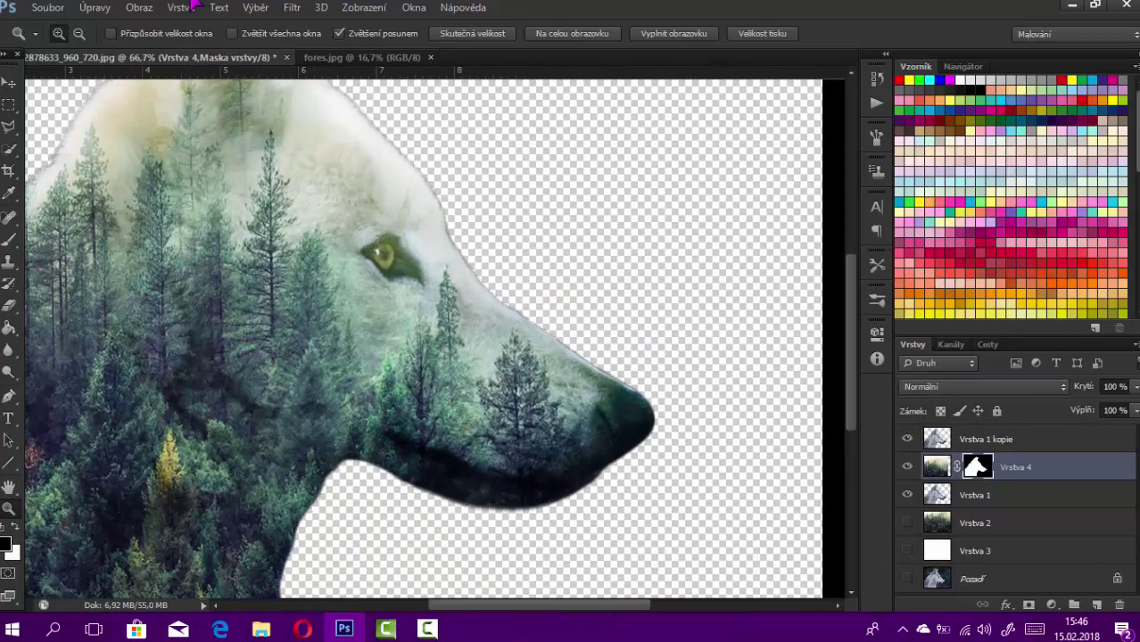
key(ctrl+plus)
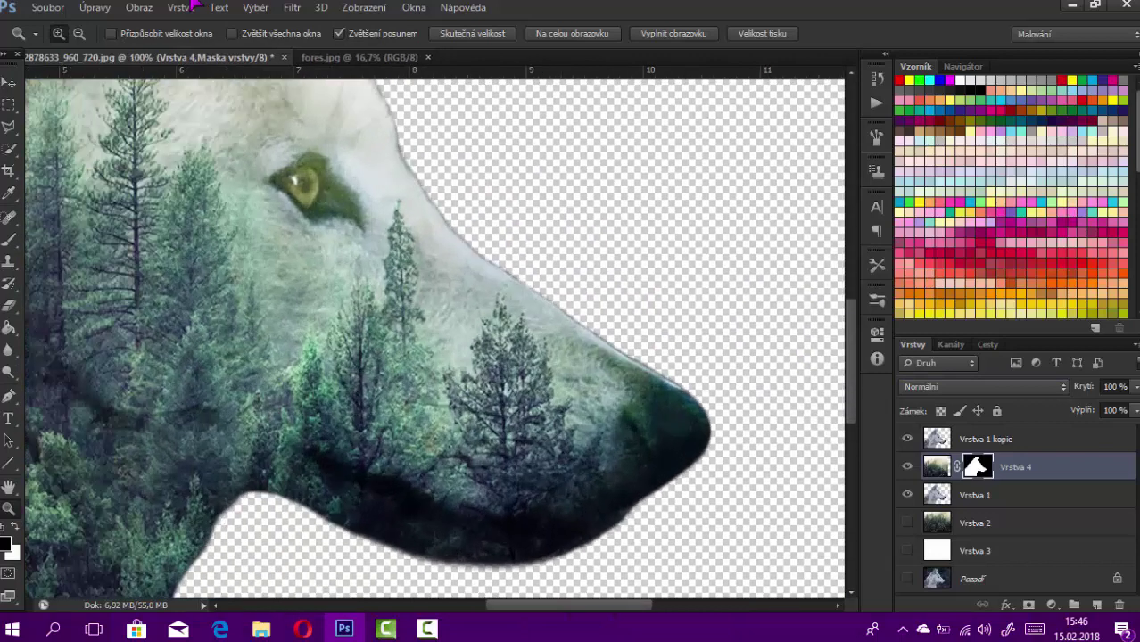
key(b)
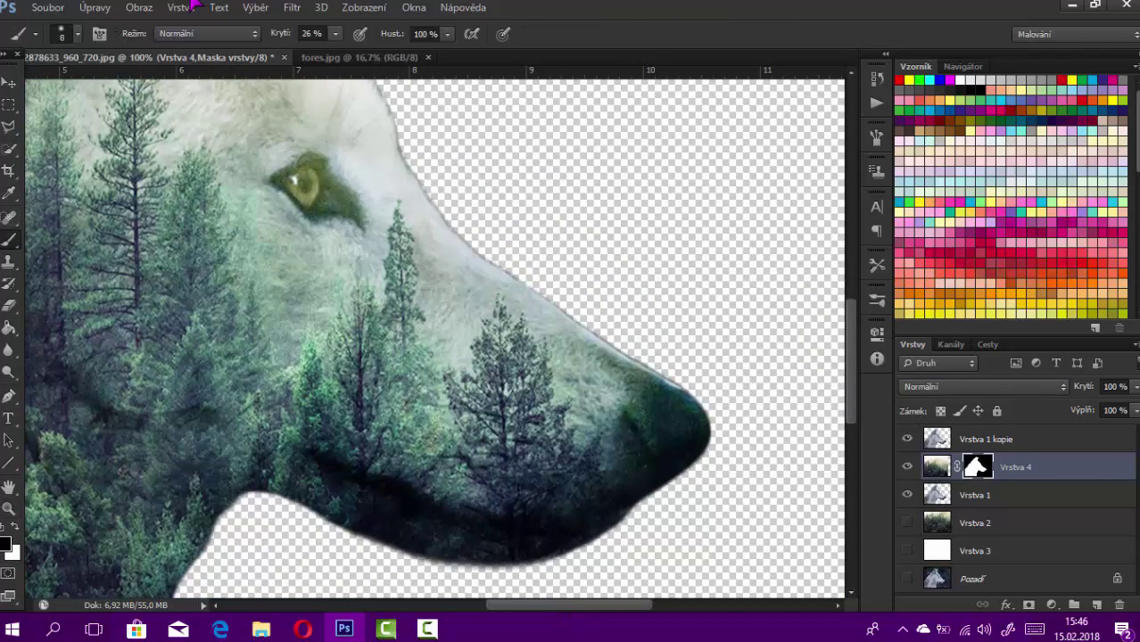
click(77, 34)
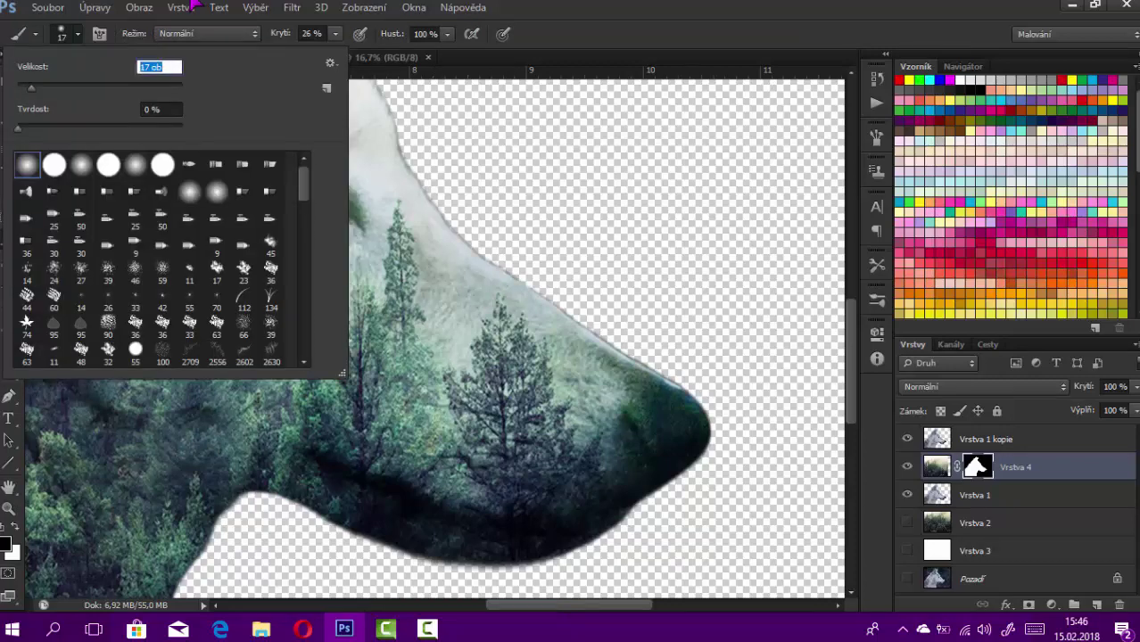
text(23)
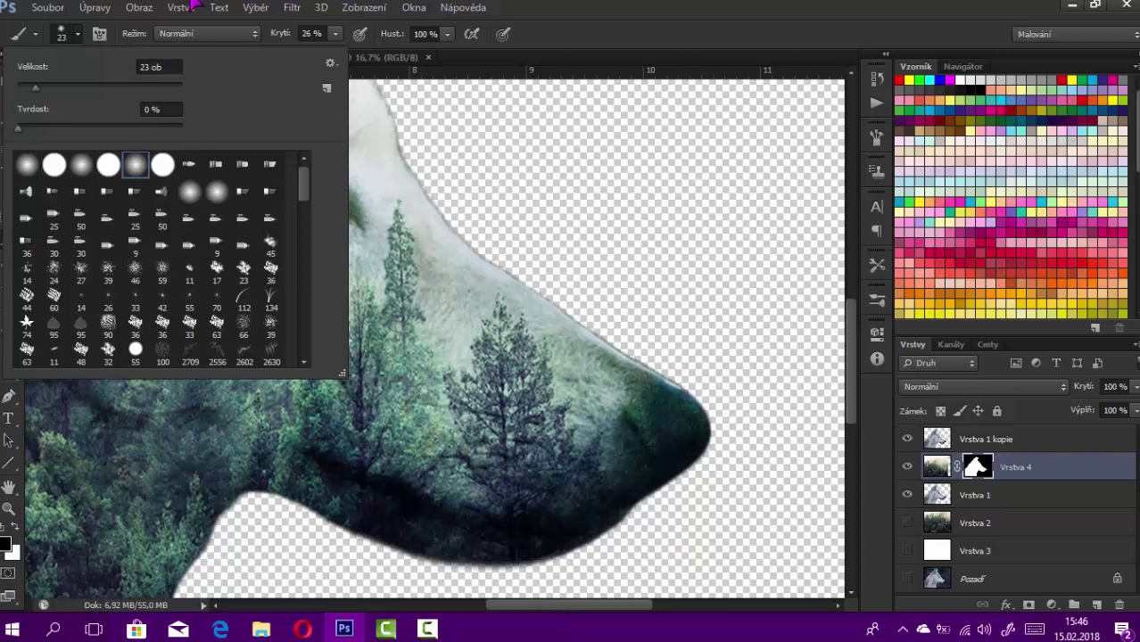
key(Return)
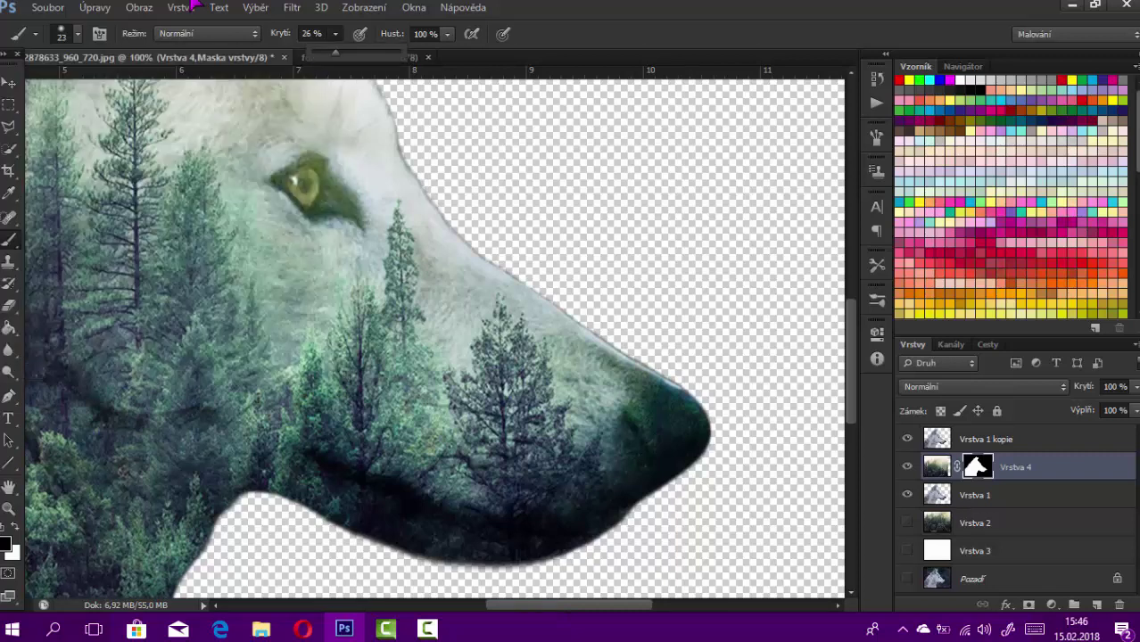
key(shift+Down)
key(Return)
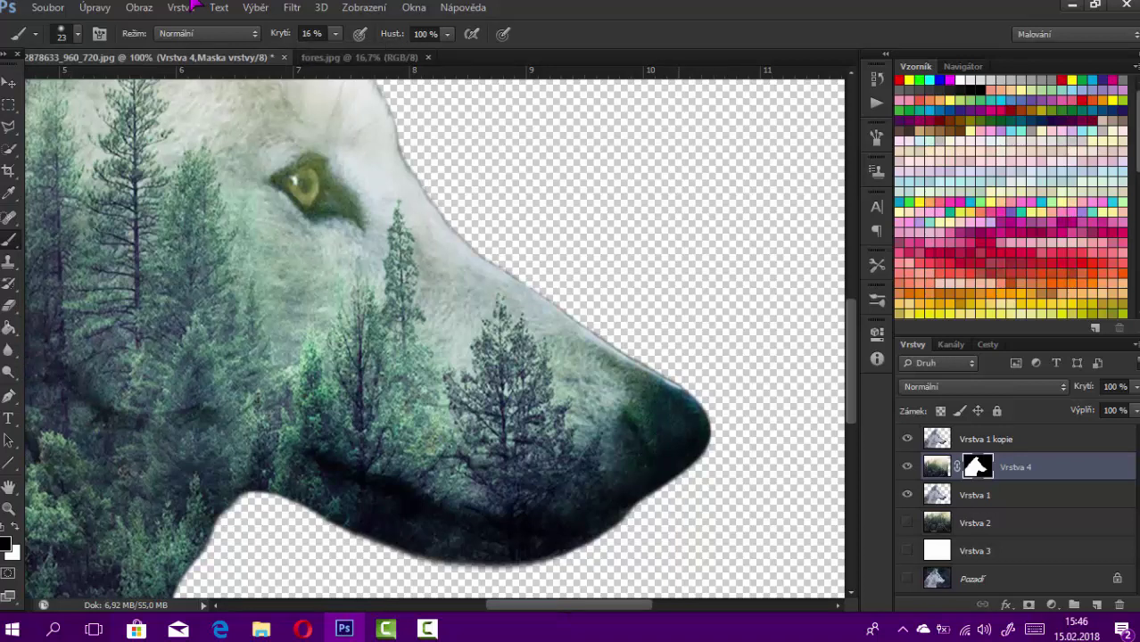
Step: Paint on the Vrstva 4 mask to darken the nose tip and reveal fur around the eye
mouse_move(664, 394)
mouse_down()
mouse_move(645, 417)
mouse_move(651, 443)
mouse_up()
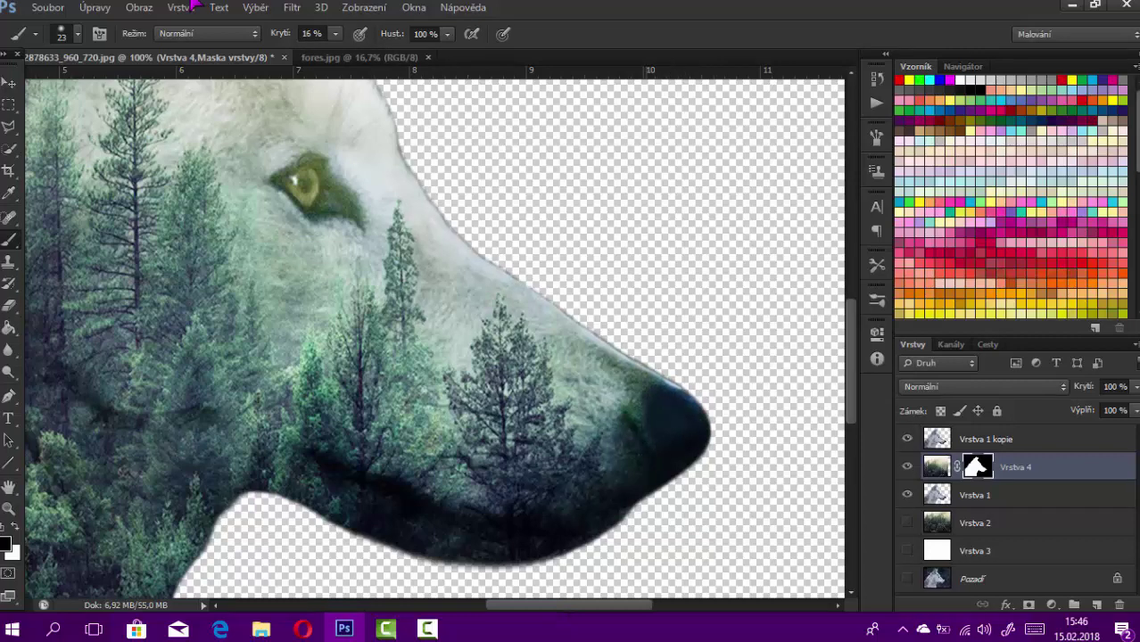
drag(642, 388, 632, 420)
mouse_move(278, 177)
mouse_down()
mouse_move(303, 191)
mouse_move(313, 170)
mouse_move(320, 202)
mouse_move(320, 172)
mouse_move(339, 195)
mouse_move(318, 205)
mouse_up()
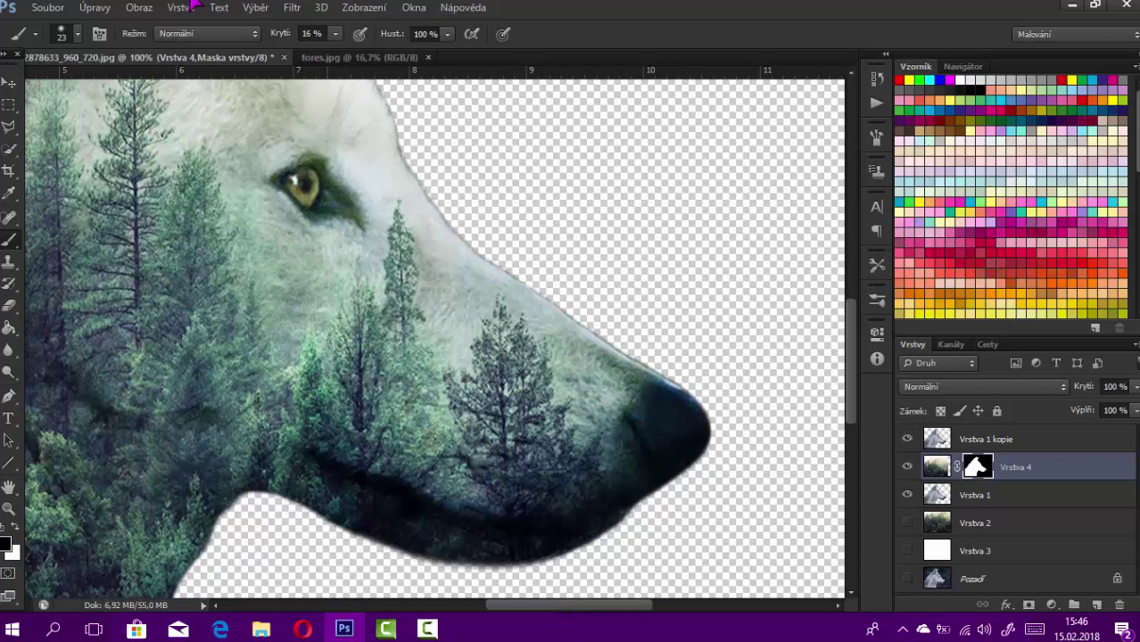
drag(303, 162, 318, 158)
drag(341, 211, 351, 212)
Step: Add a Color Balance adjustment layer above the overlaid wolf copy
key(alt+bracketright)
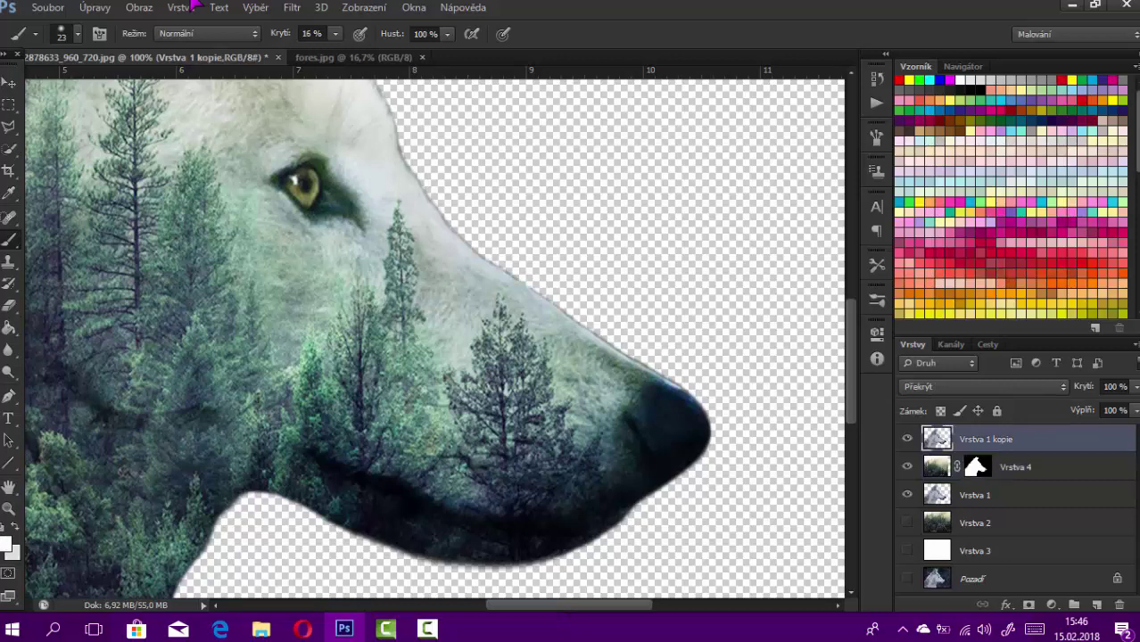
key(ctrl+minus)
key(ctrl+minus)
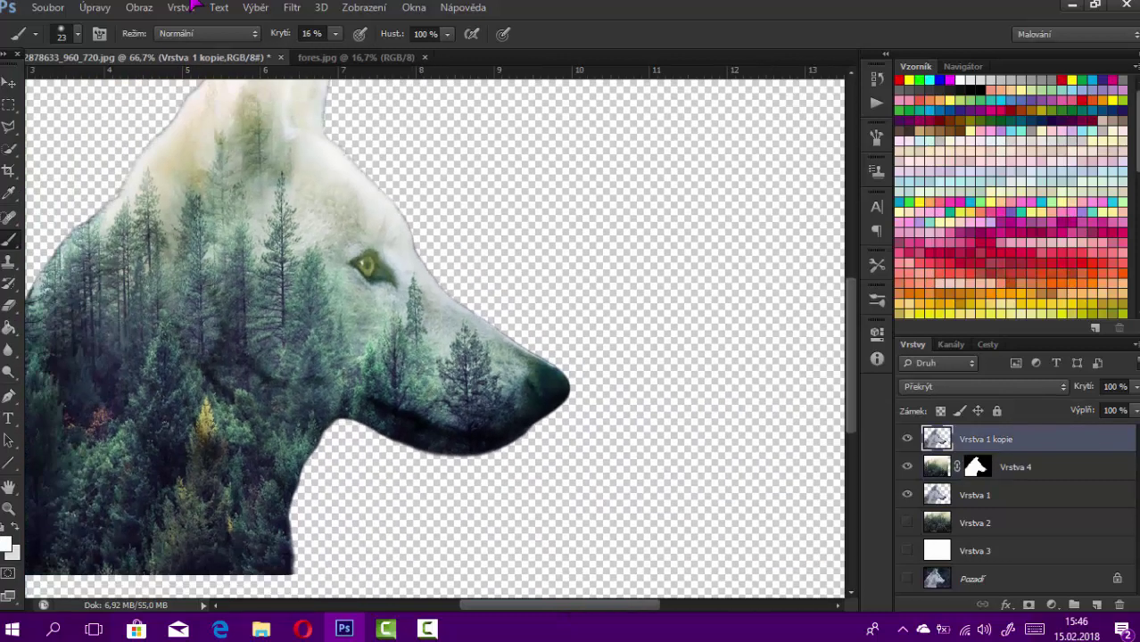
key(ctrl+minus)
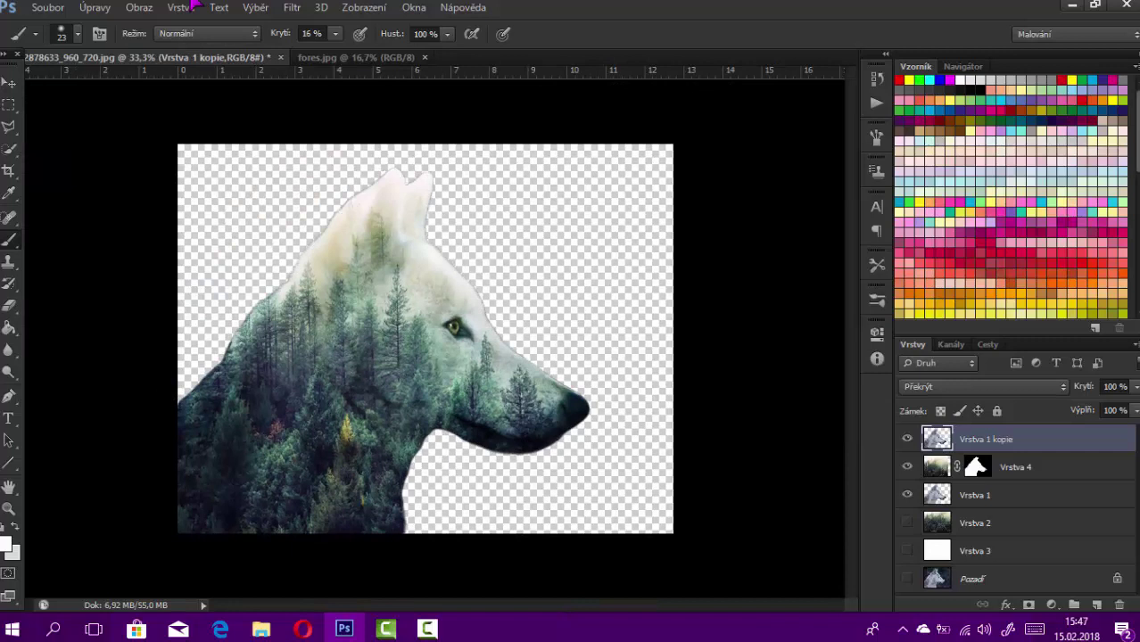
key(alt+bracketleft)
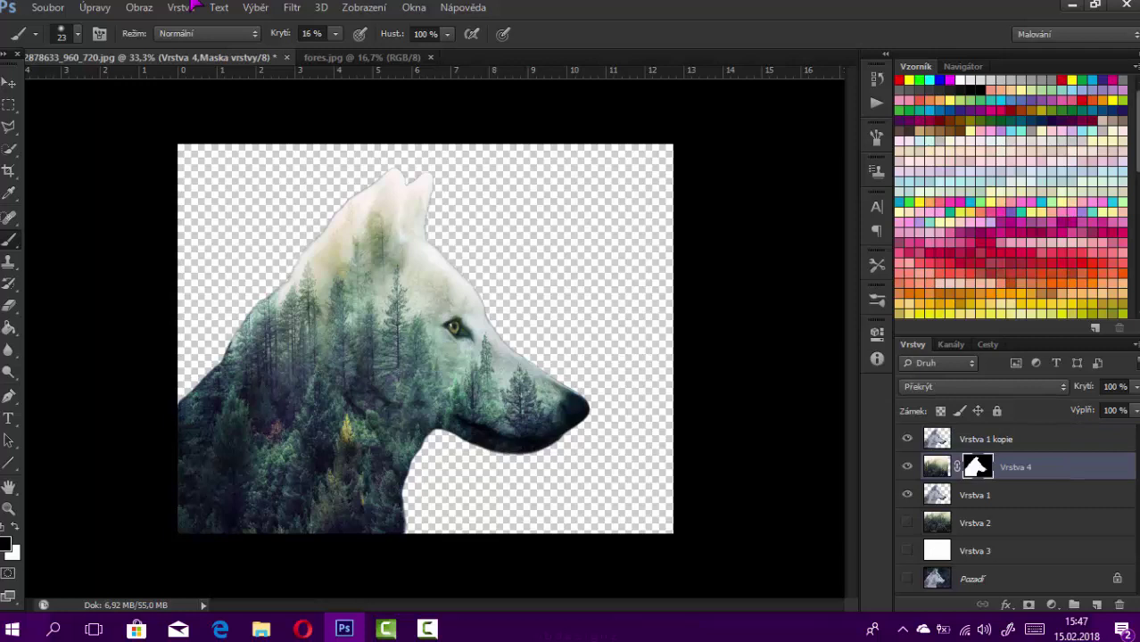
key(alt+bracketright)
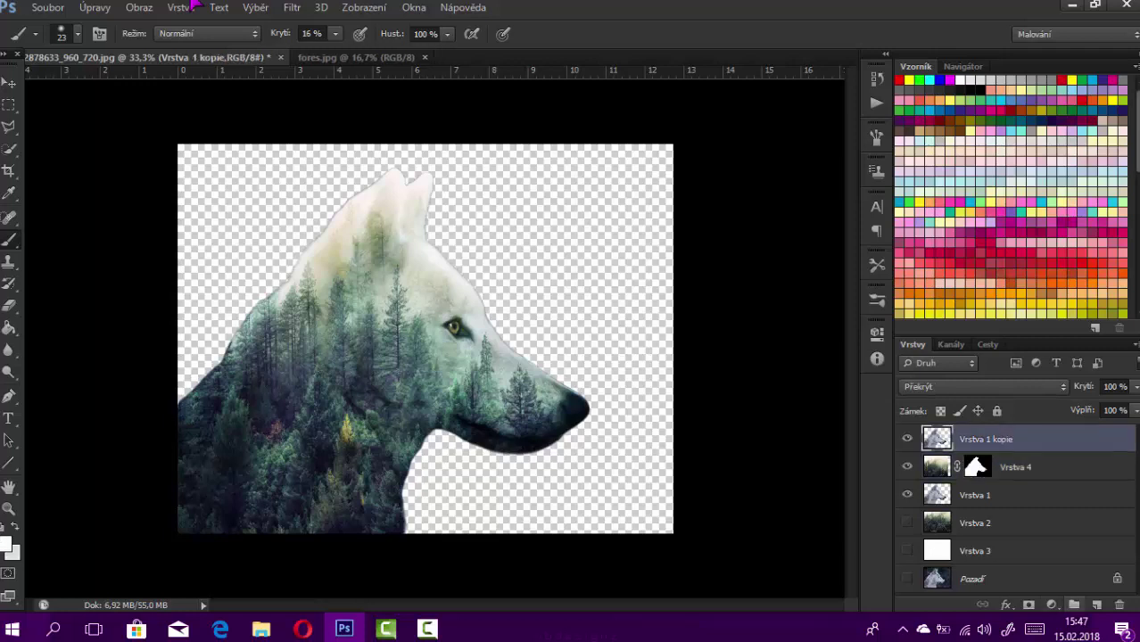
click(1051, 605)
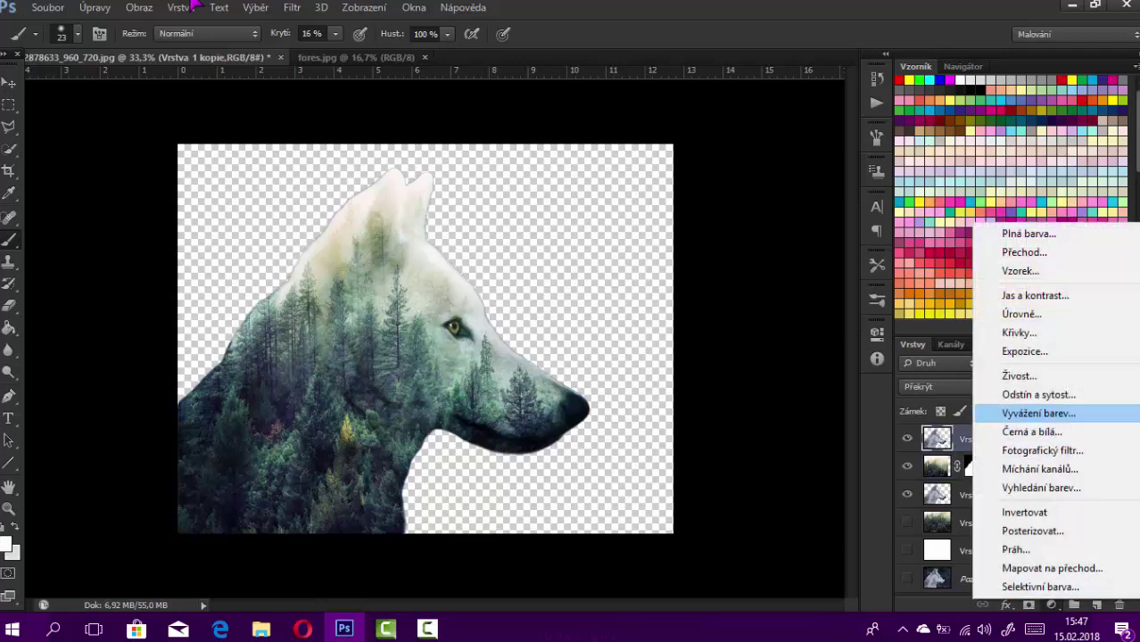
click(1038, 413)
Step: Shift the Color Balance midtones to +31 red, +2 green and +15 blue
drag(733, 427, 748, 396)
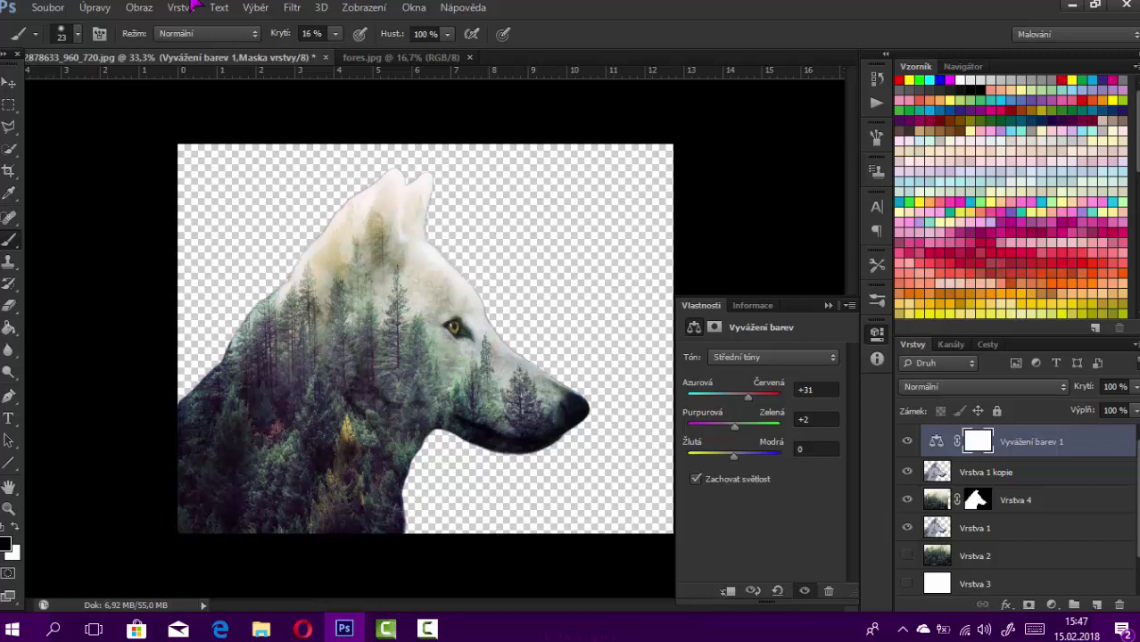
drag(734, 456, 742, 456)
click(828, 306)
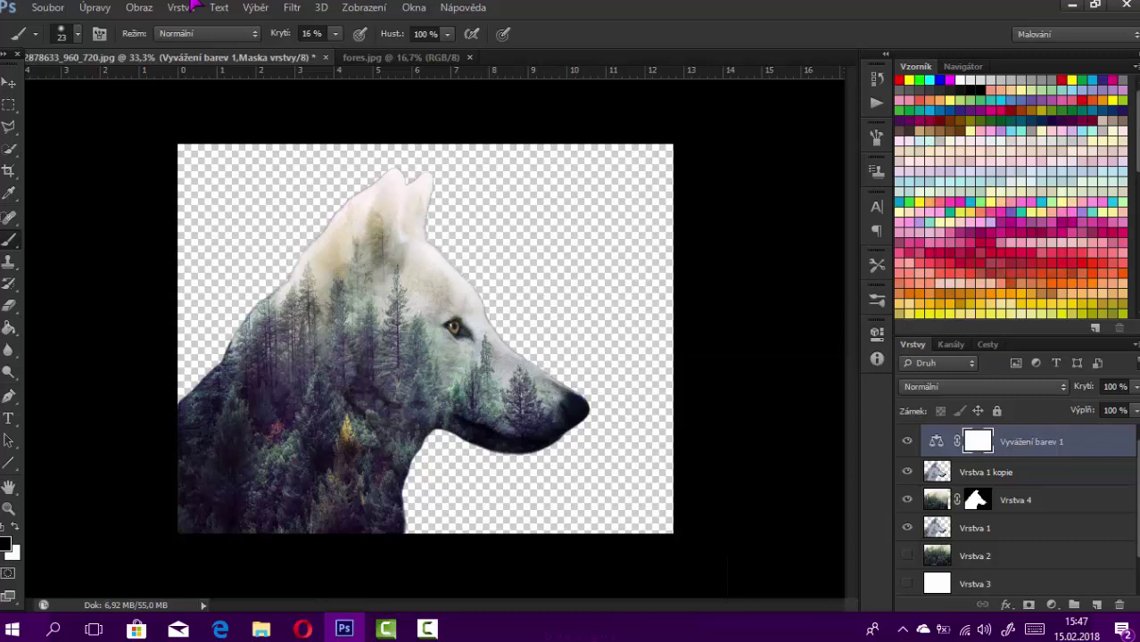
click(975, 556)
Step: Show the white background and 29% misty forest Vrstva 2, keeping Color Balance above the wolf copy
click(907, 584)
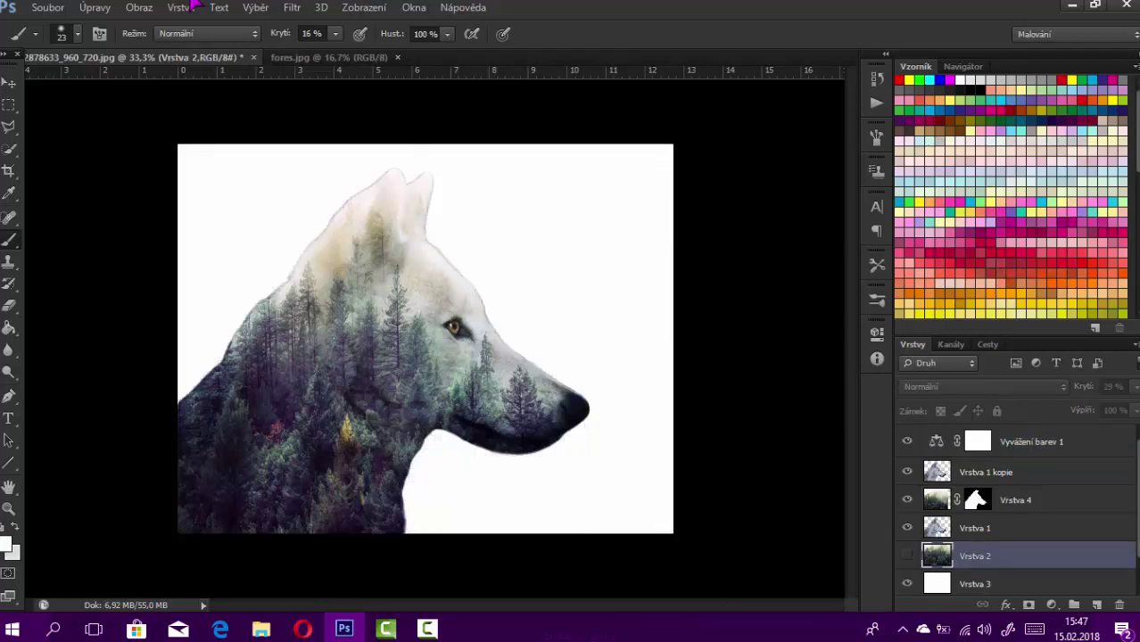
click(908, 556)
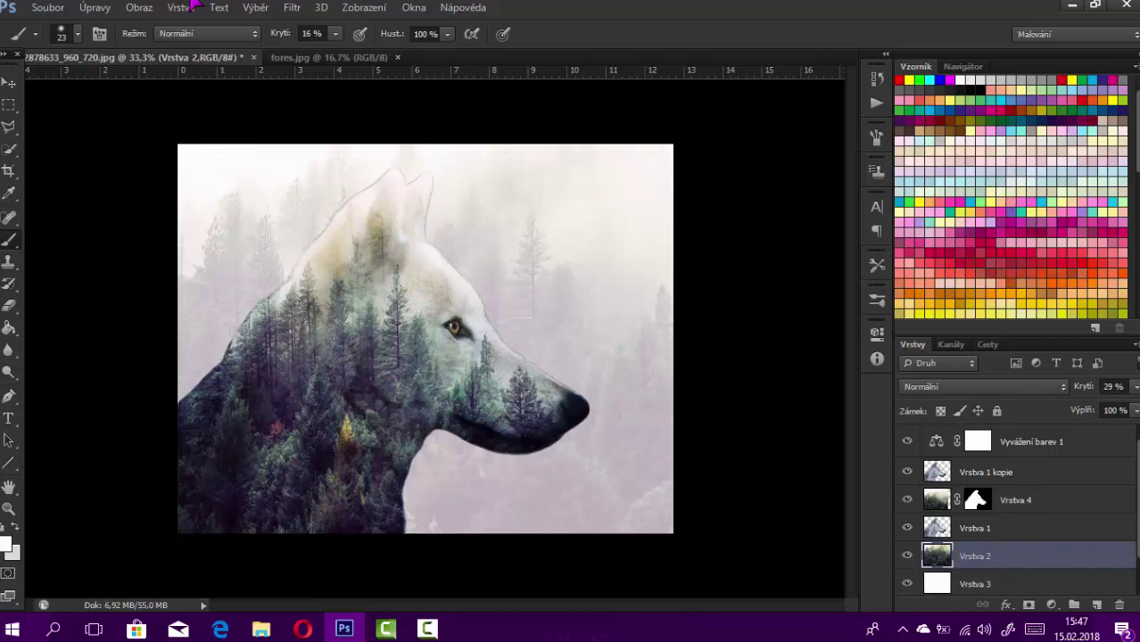
key(alt+bracketright)
key(alt+bracketright)
key(alt+bracketright)
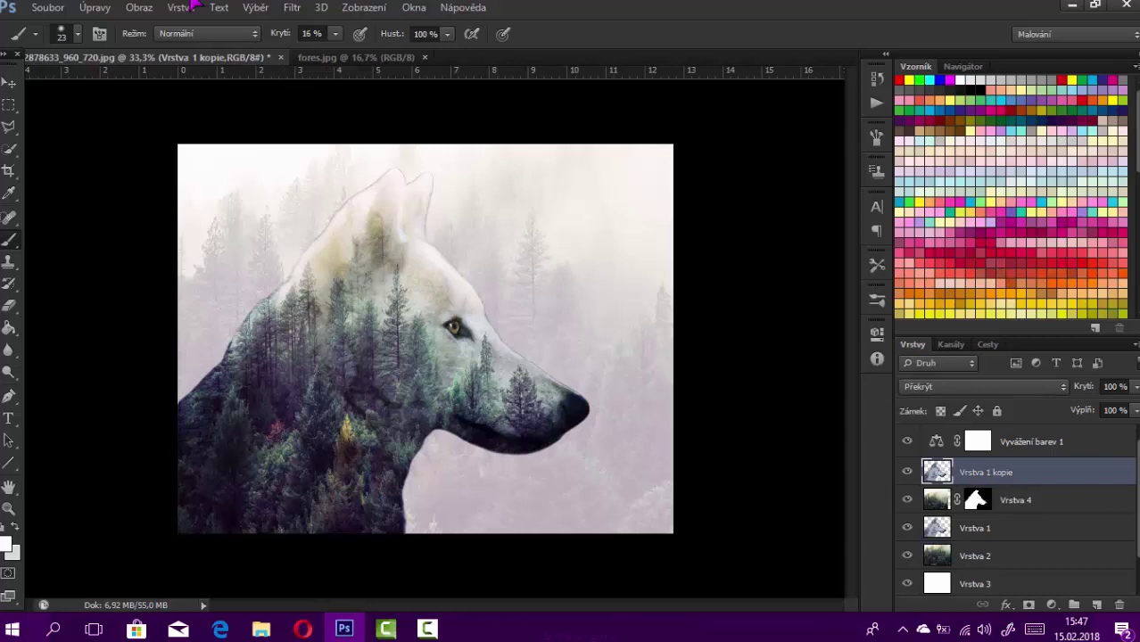
key(alt+bracketright)
key(ctrl+bracketleft)
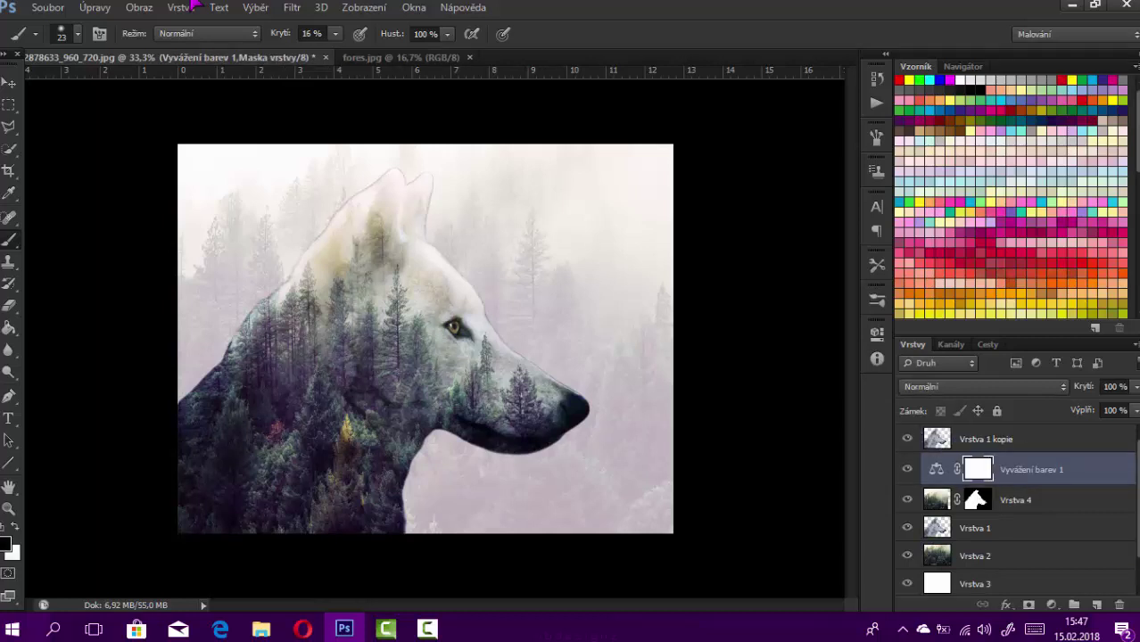
key(ctrl+bracketright)
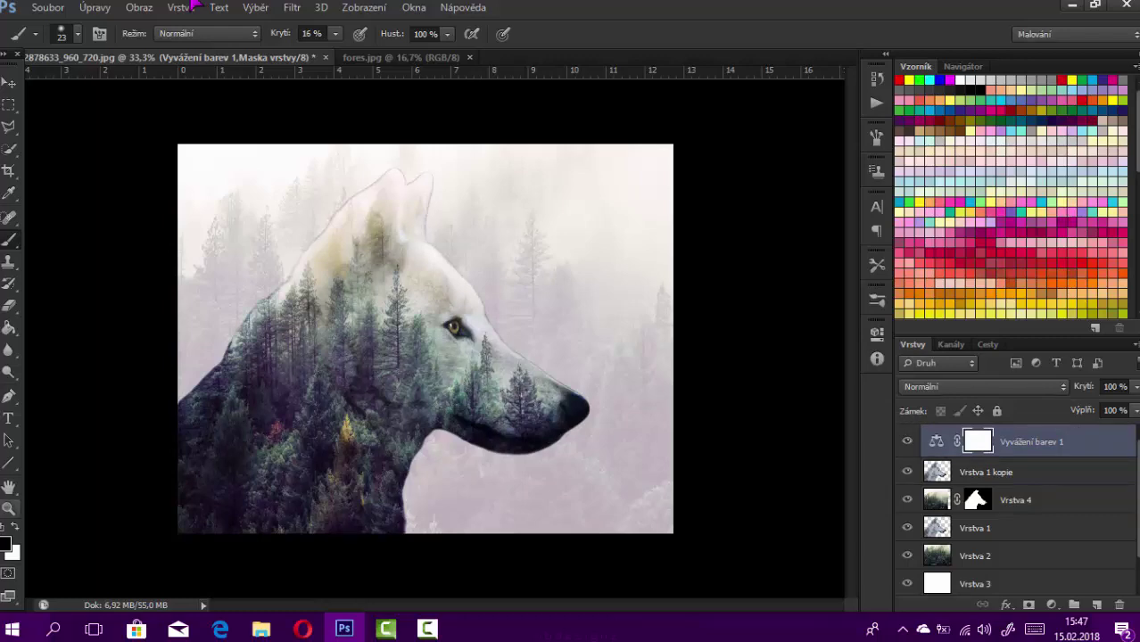
key(z)
key(ctrl+plus)
key(ctrl+plus)
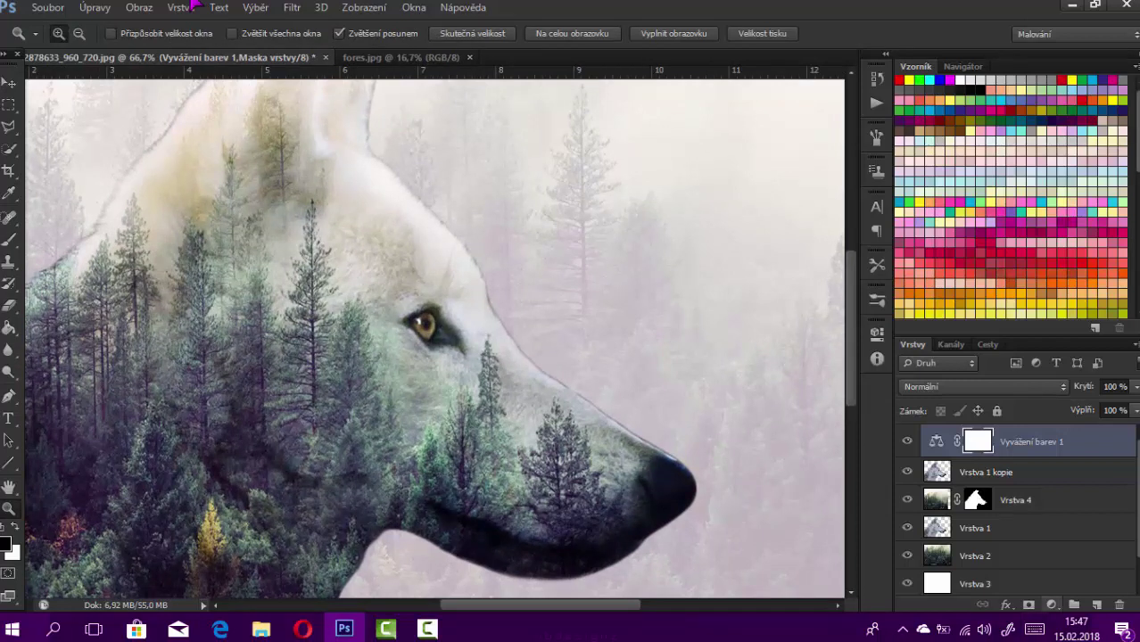
Step: Fade the backdrop forest layer Vrstva 2 to about 15% opacity
key(alt+bracketleft)
key(alt+bracketleft)
key(alt+bracketleft)
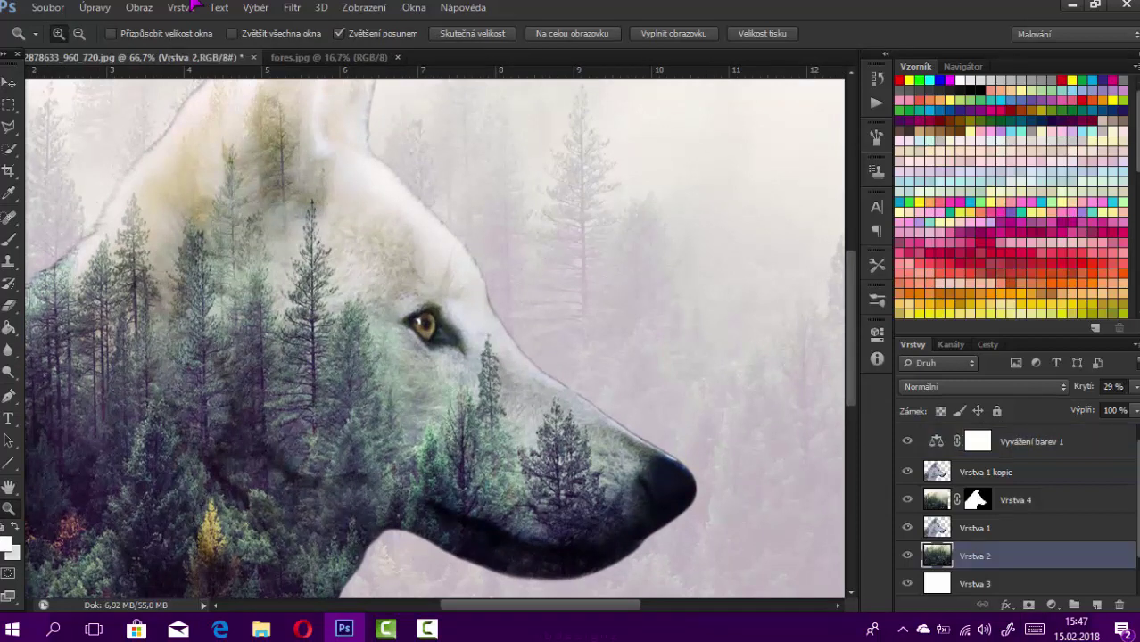
click(1135, 387)
drag(1081, 406, 1066, 406)
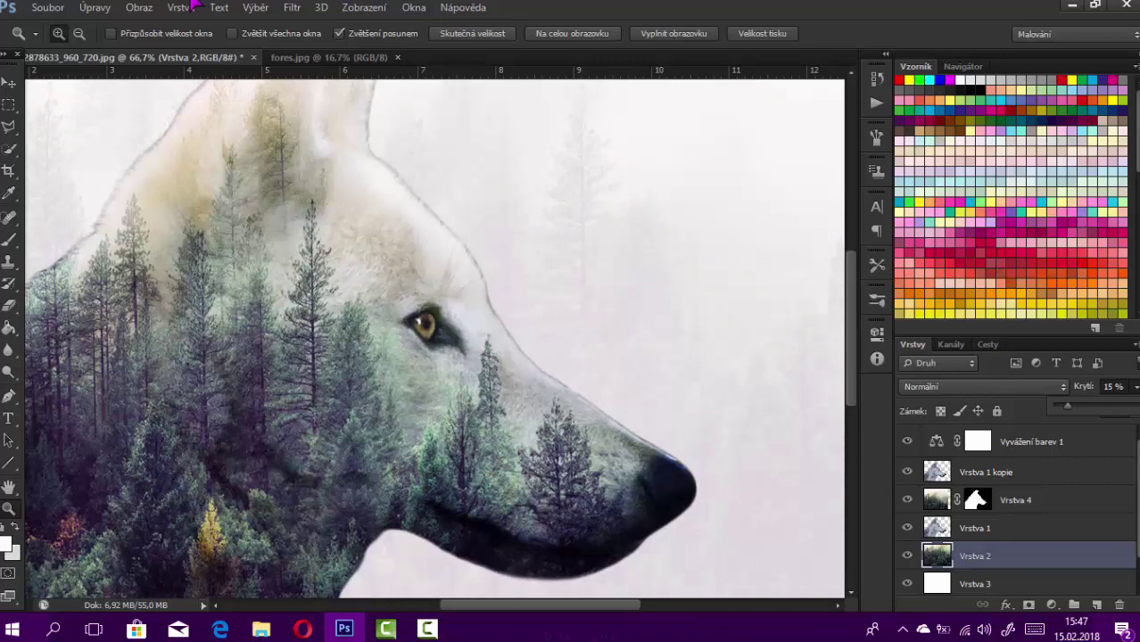
Step: Set the masked forest layer Vrstva 4 to 96% opacity
key(alt+bracketright)
key(alt+bracketright)
key(6)
key(8)
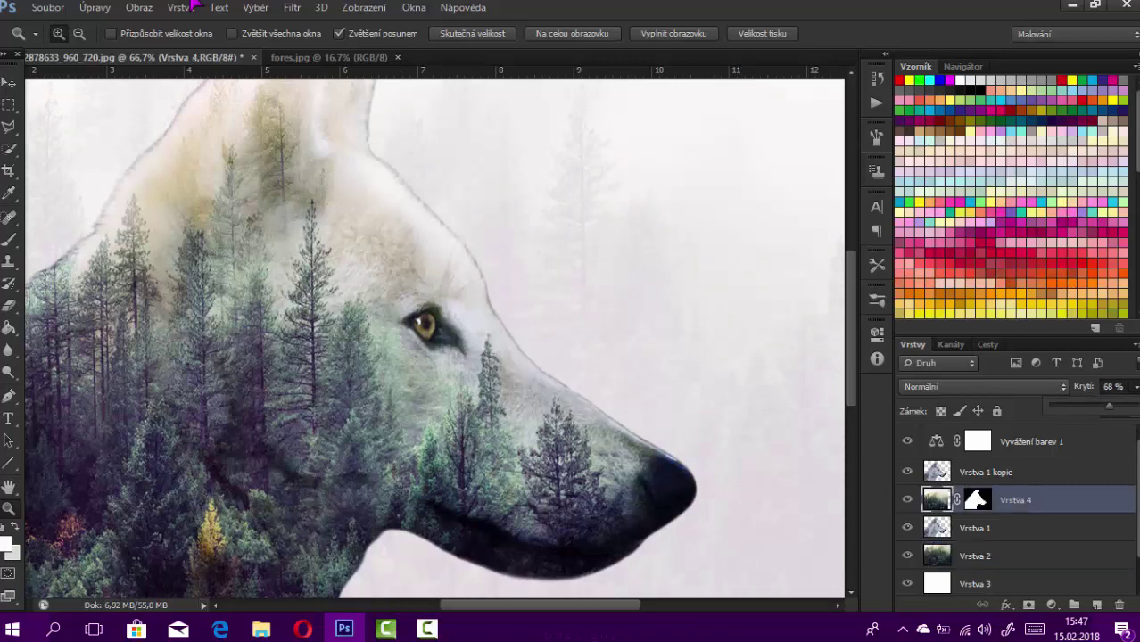
key(4)
key(7)
key(8)
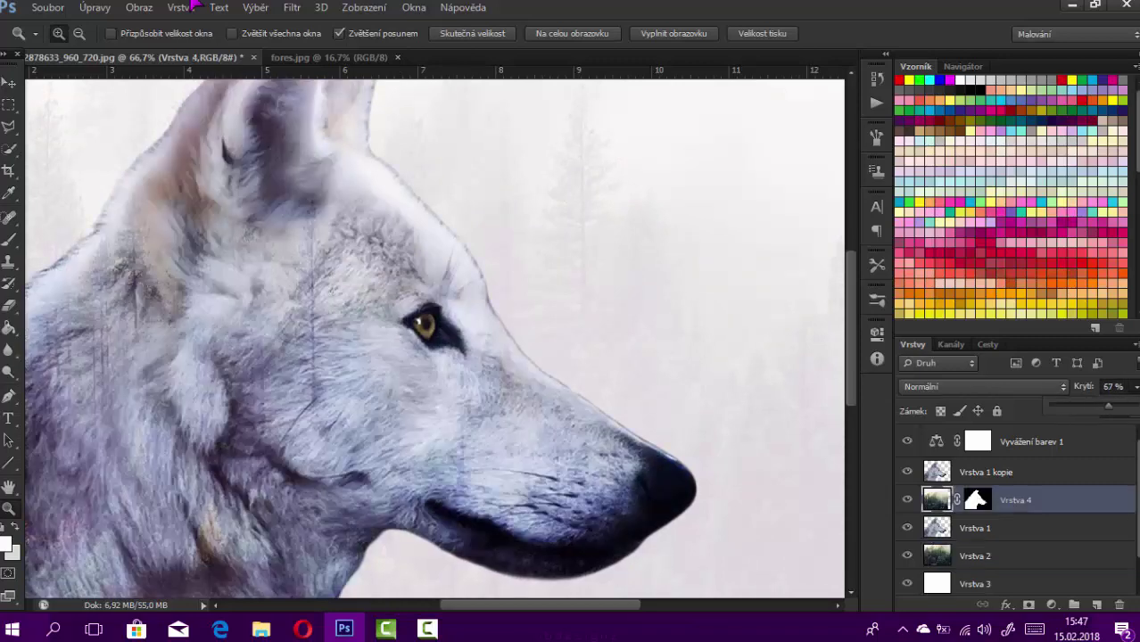
key(2)
key(9)
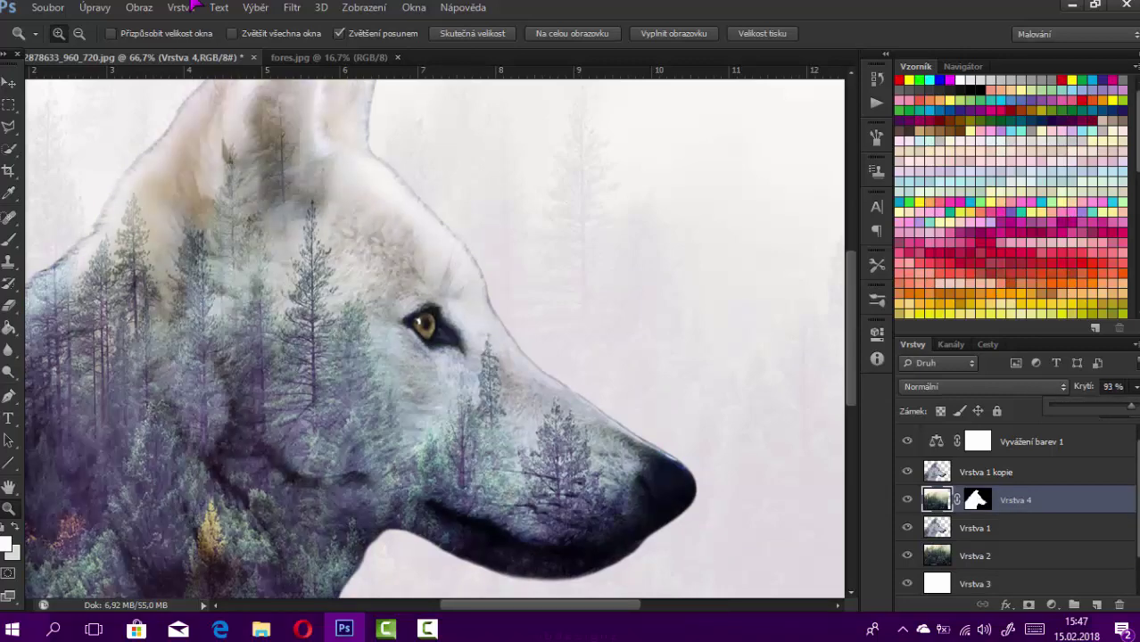
key(3)
key(9)
key(6)
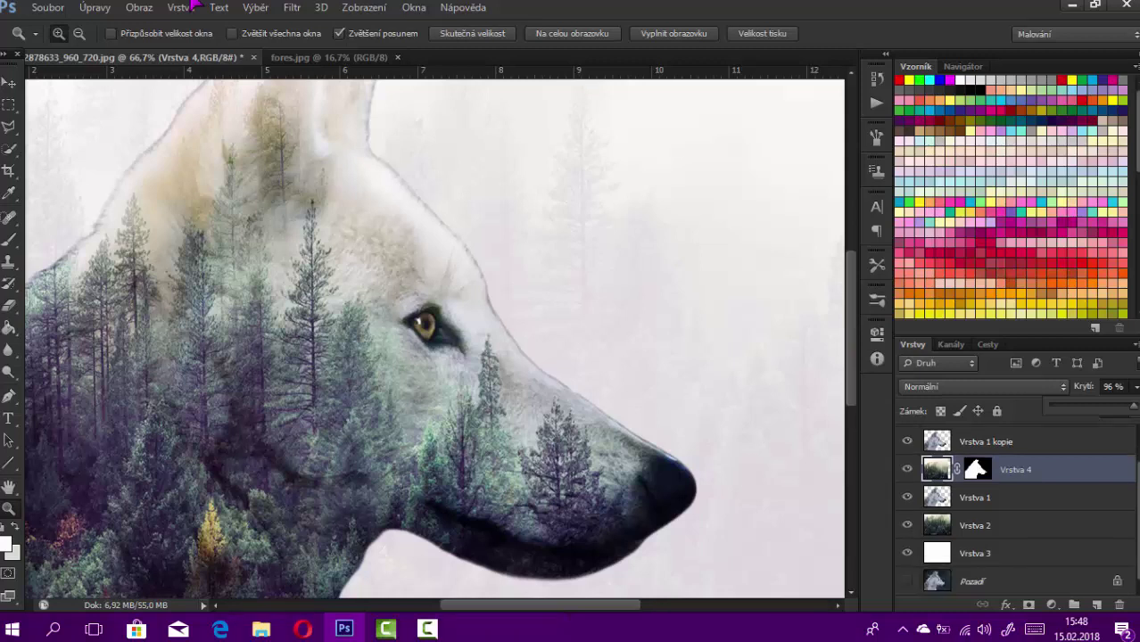
key(alt+bracketright)
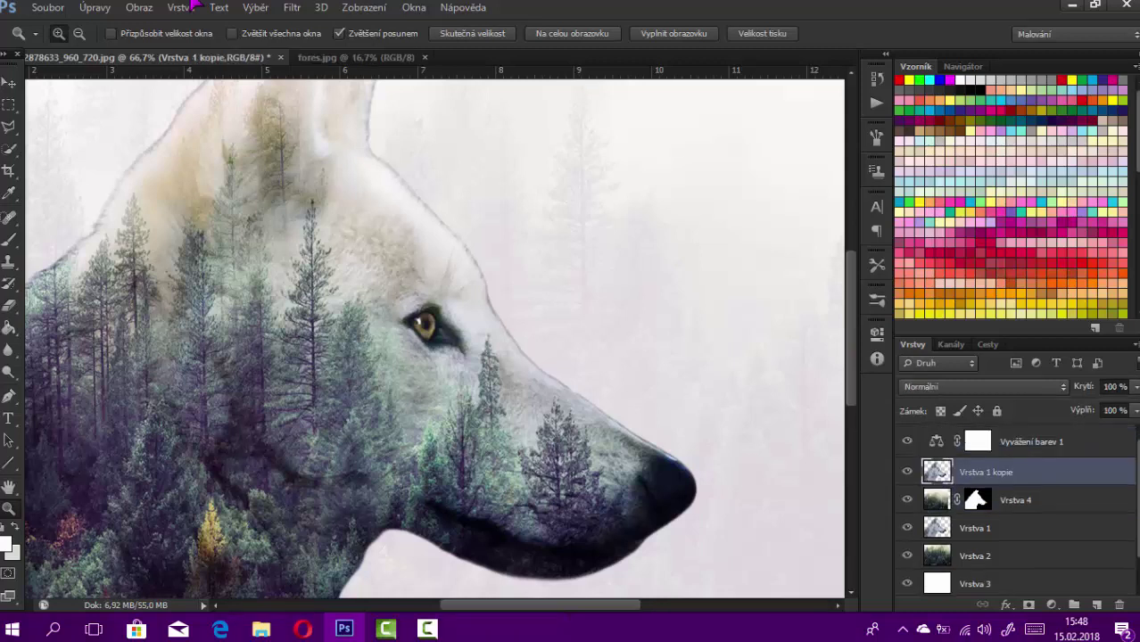
Step: Add a new empty top layer Vrstva 5 and sample the pale misty backdrop colour
key(alt+bracketright)
key(ctrl+shift+alt+n)
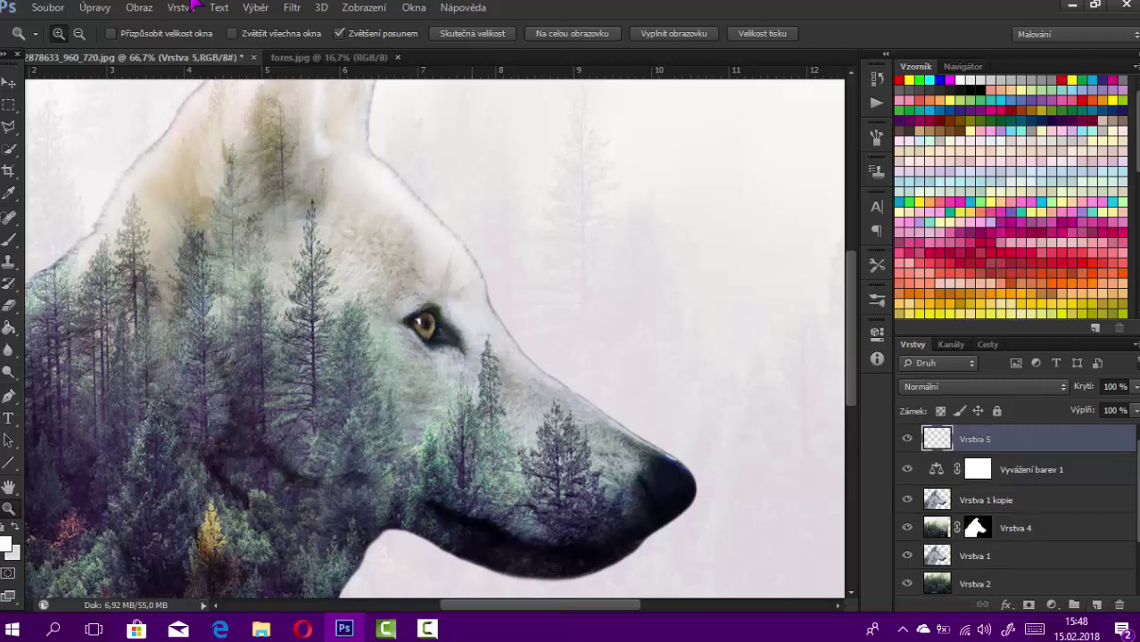
key(b)
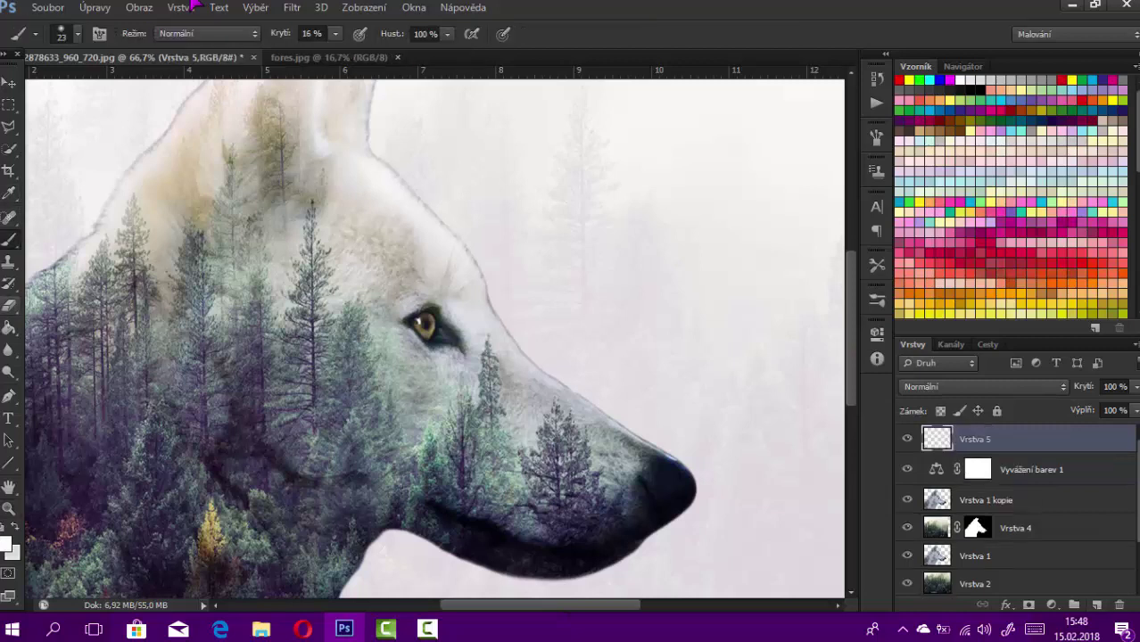
key(i)
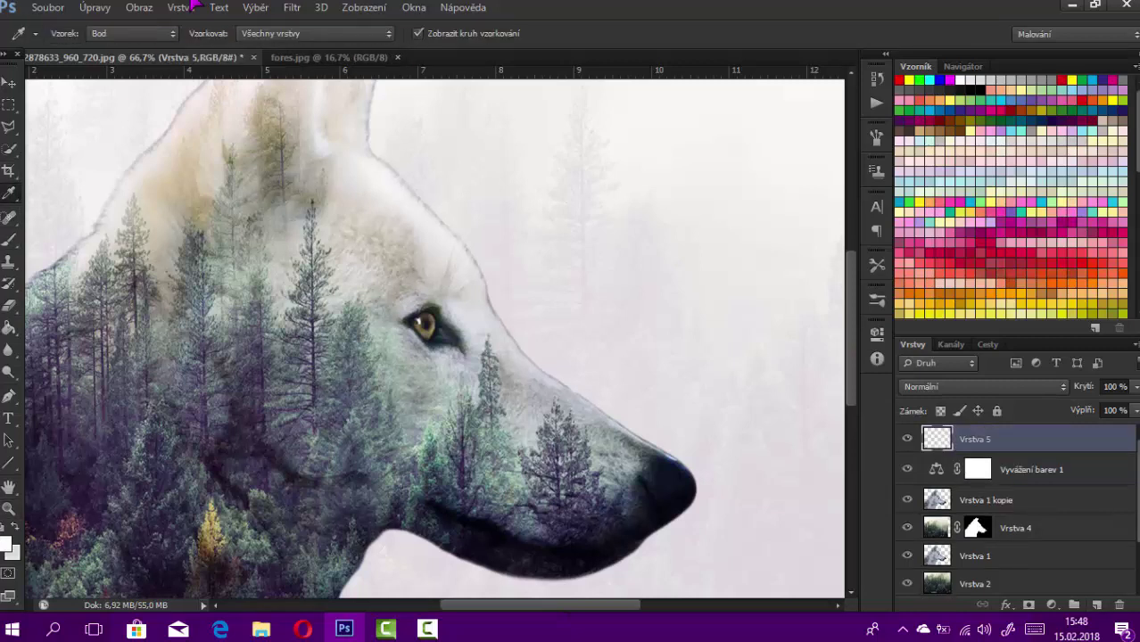
click(518, 267)
key(b)
Step: Set the brush to 7 px at 36% opacity and zoom to 200% on the snout
click(78, 33)
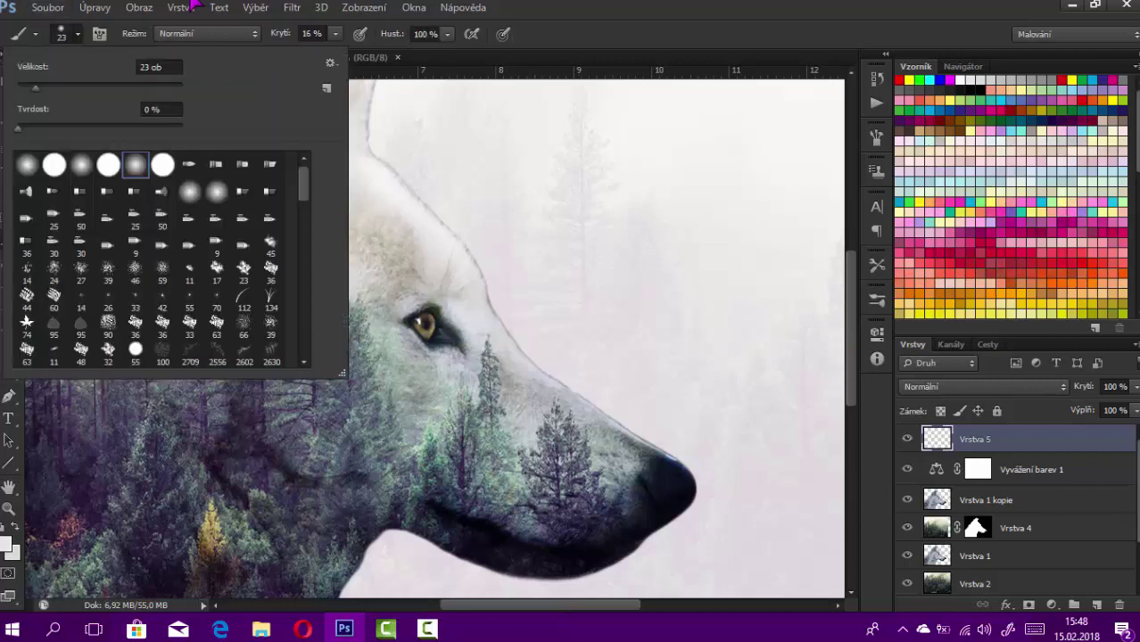
text(7)
key(Return)
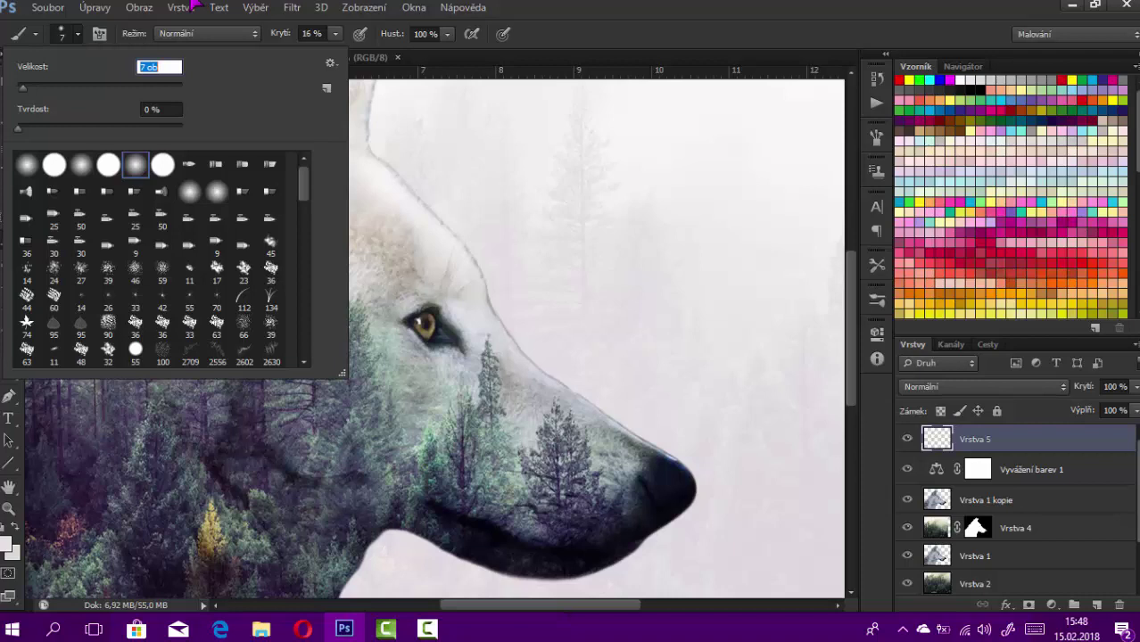
click(335, 33)
drag(335, 53, 354, 53)
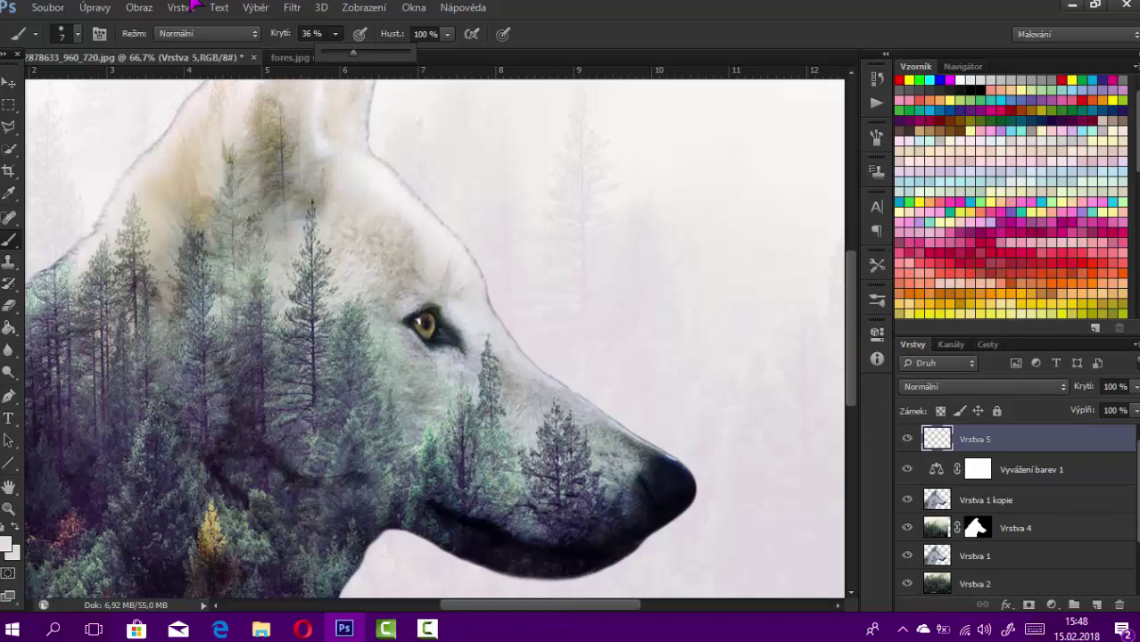
key(z)
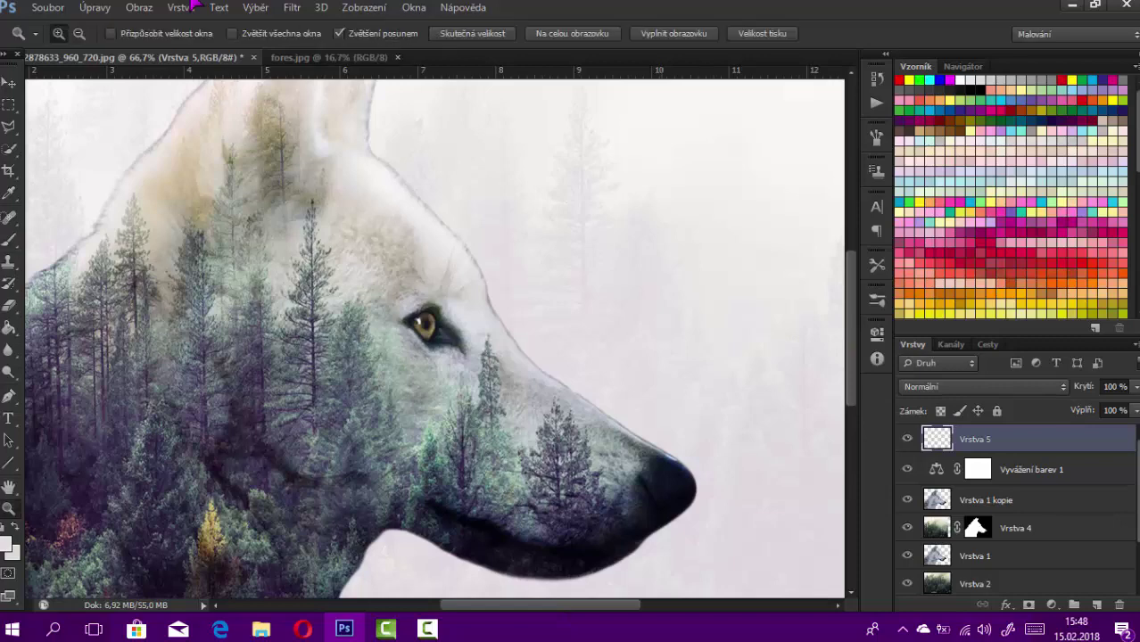
key(ctrl+plus)
key(ctrl+plus)
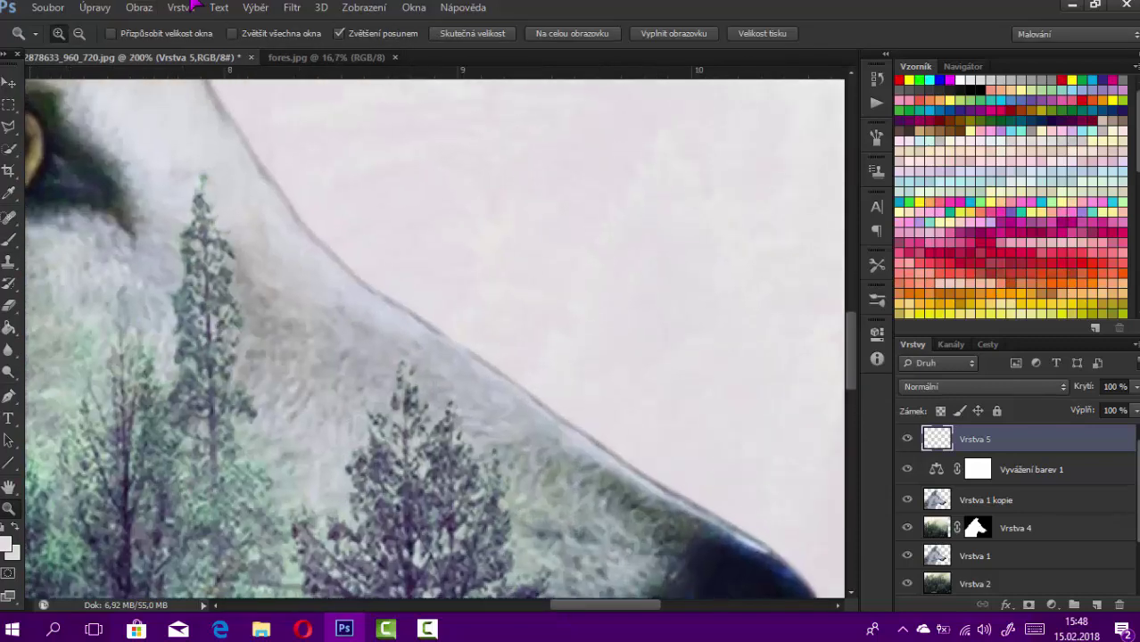
key(b)
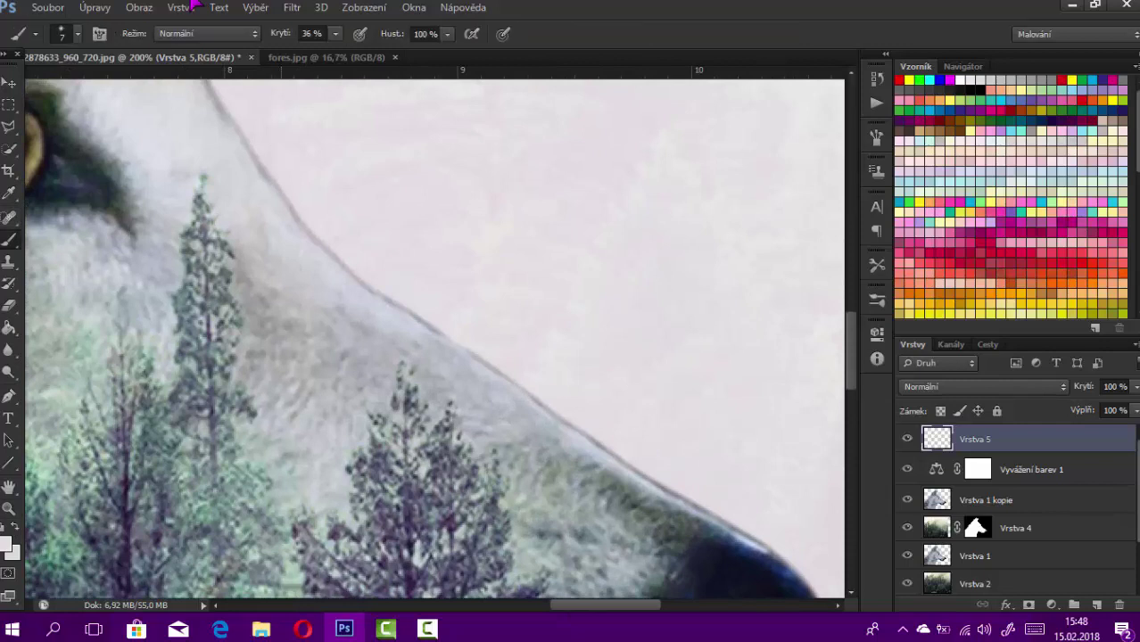
Step: Paint pale strokes over the dark outline along the snout, nose tip and forehead
mouse_move(275, 182)
mouse_down()
mouse_move(324, 251)
mouse_move(411, 313)
mouse_up()
mouse_move(376, 294)
mouse_down()
mouse_move(496, 369)
mouse_move(486, 363)
mouse_up()
drag(494, 372, 735, 527)
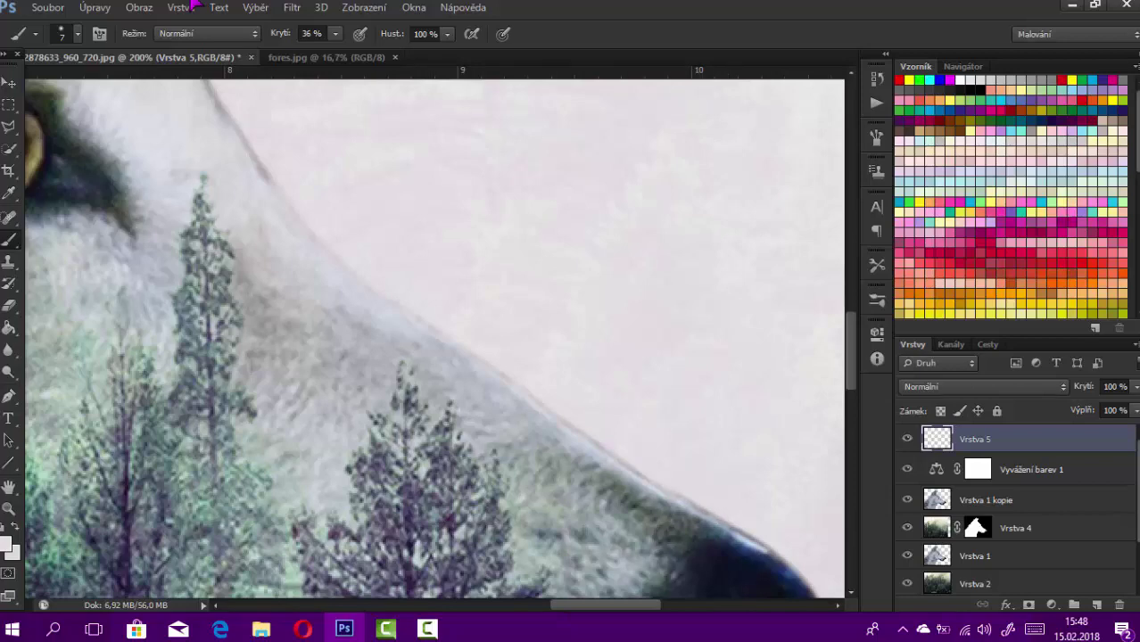
scroll(434, 339, left, 6)
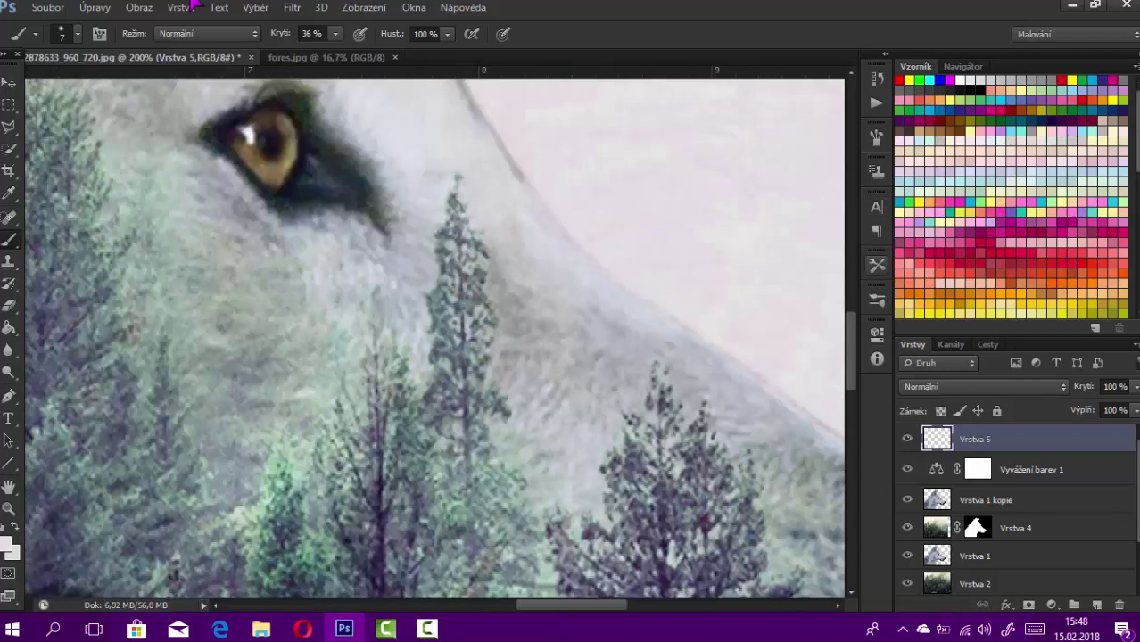
scroll(434, 339, up, 4)
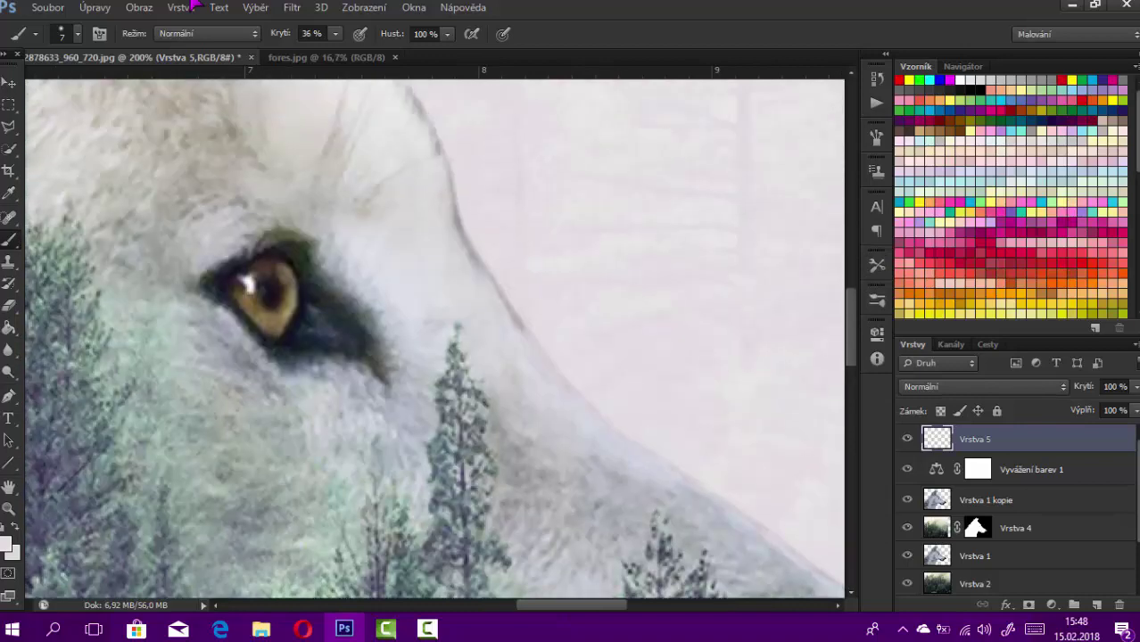
scroll(434, 339, up, 5)
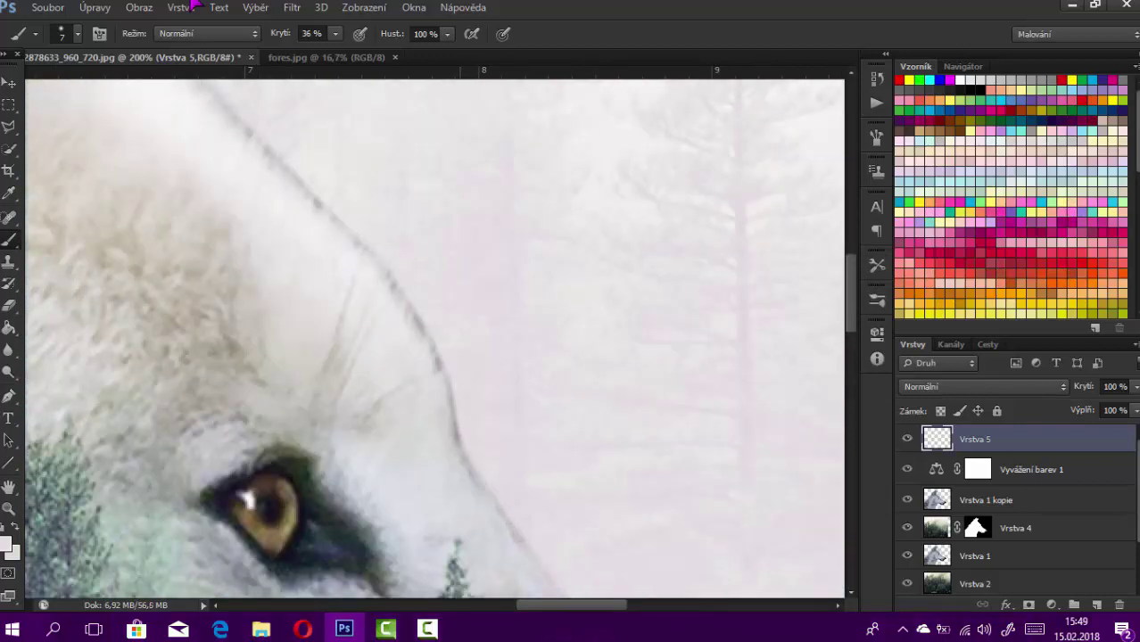
drag(457, 446, 415, 315)
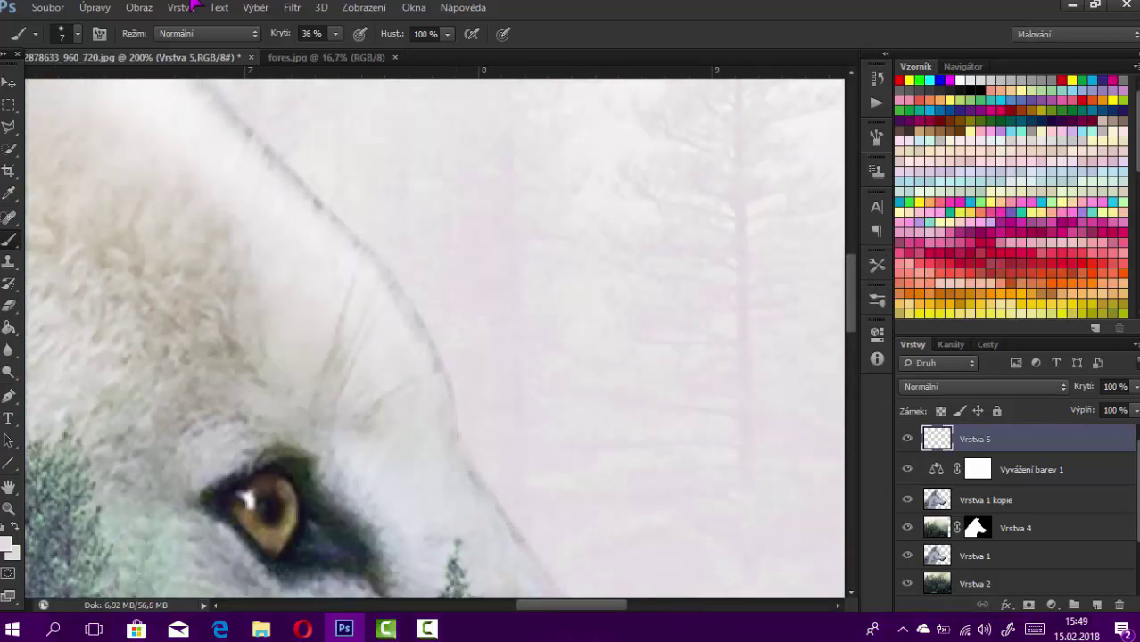
scroll(434, 339, left, 3)
scroll(435, 339, up, 4)
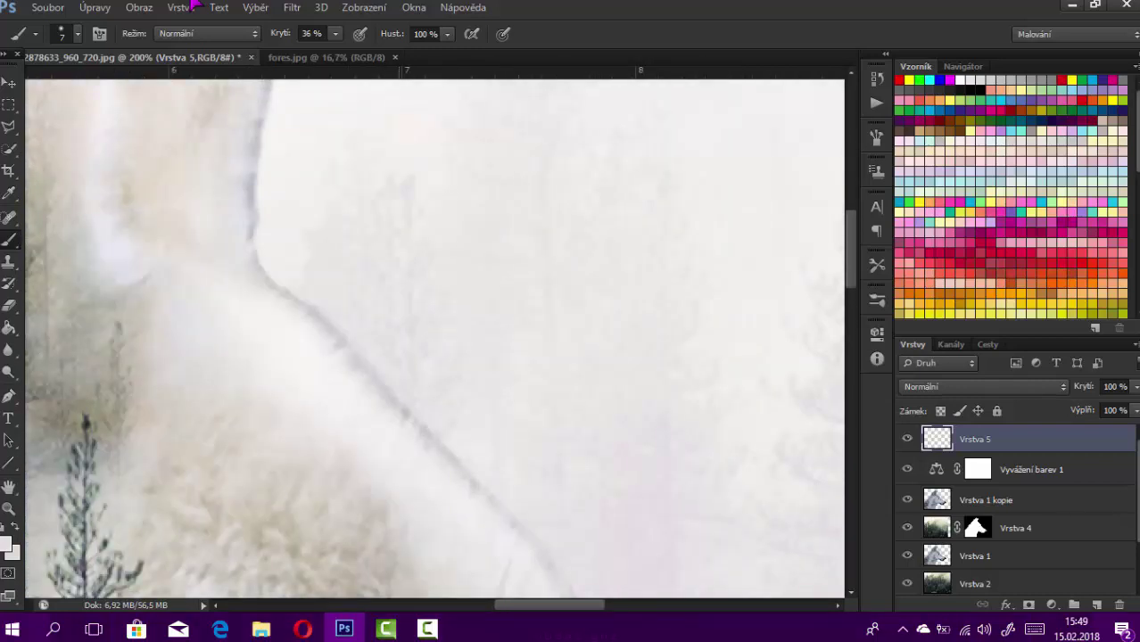
click(405, 413)
scroll(434, 339, up, 6)
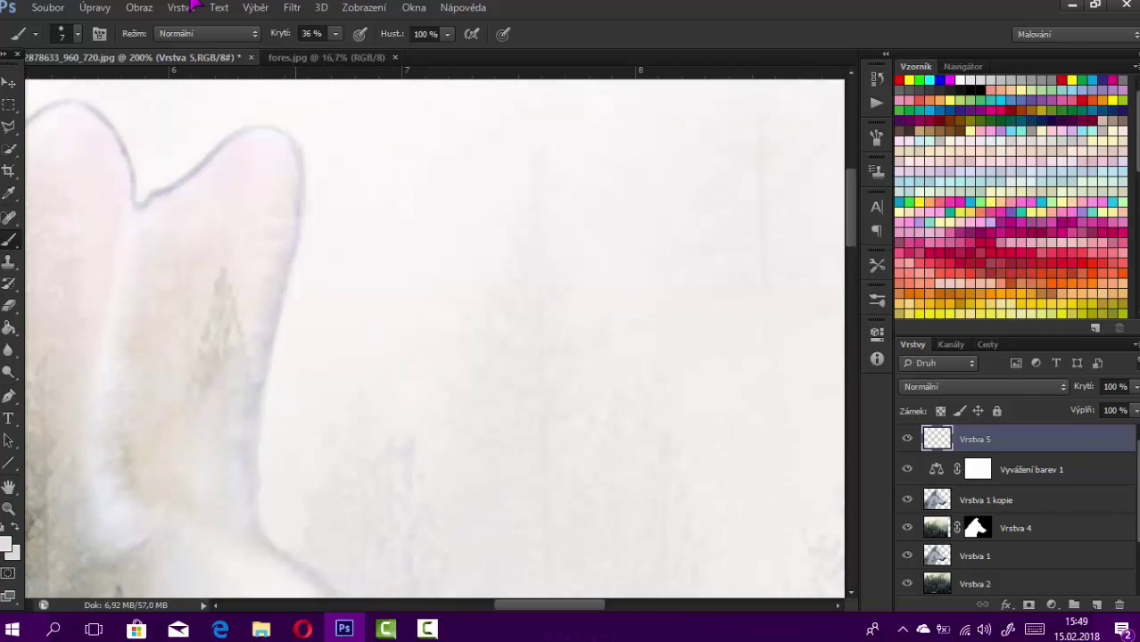
Step: Set the brush opacity to 21% and zoom to 200% on the wolf's ears
key(e)
key(e)
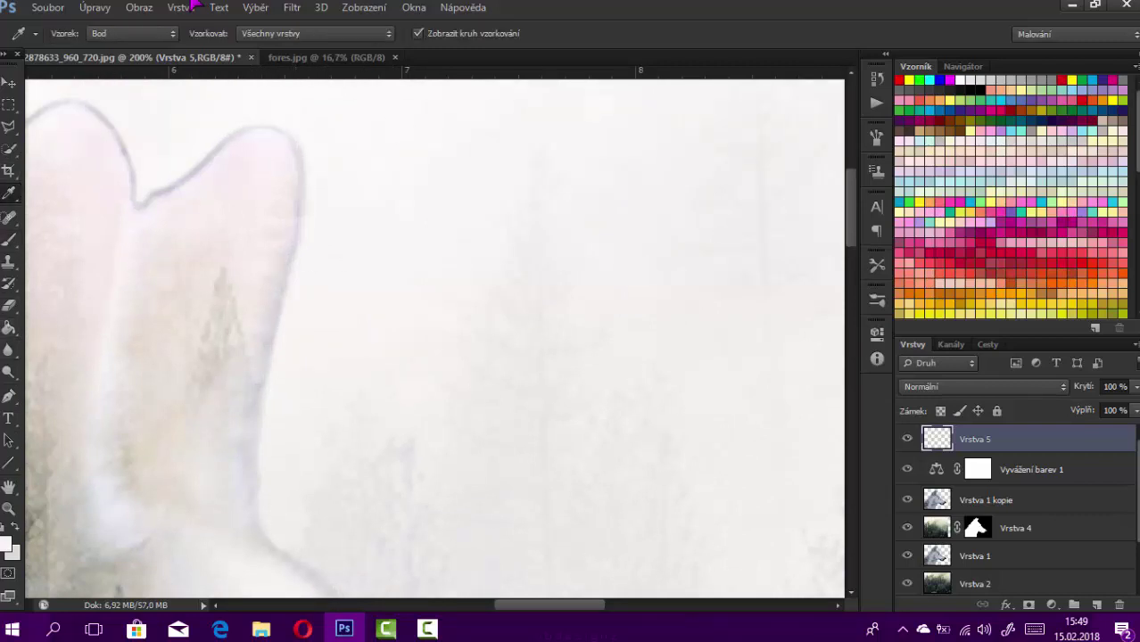
key(b)
key(0)
key(8)
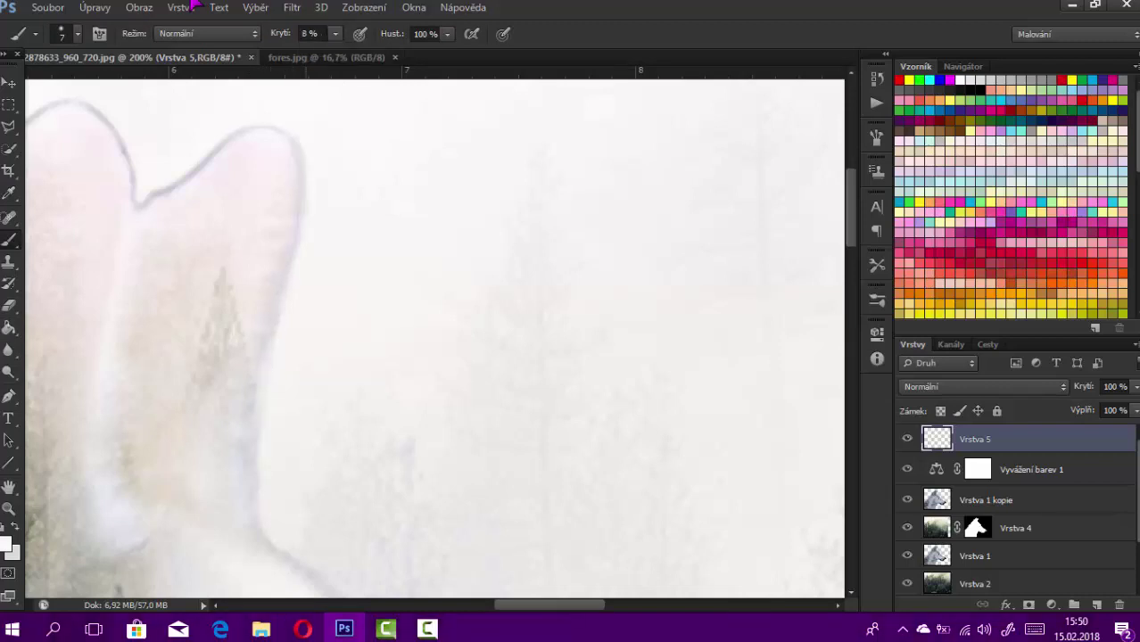
key(2)
key(1)
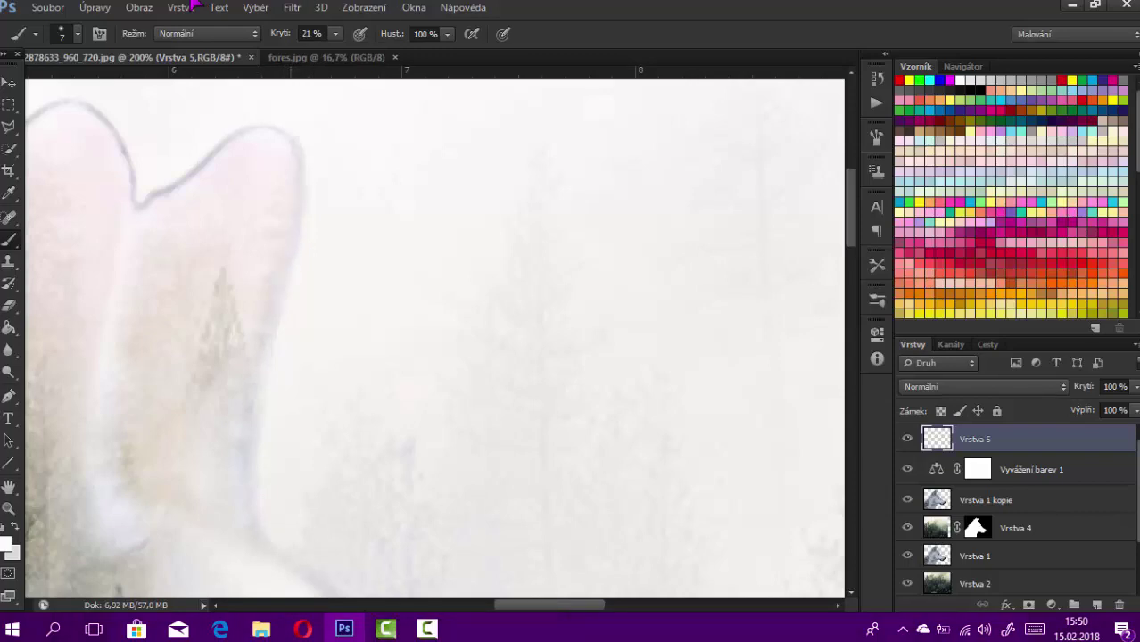
key(ctrl+minus)
key(ctrl+minus)
key(ctrl+minus)
key(ctrl+plus)
key(ctrl+plus)
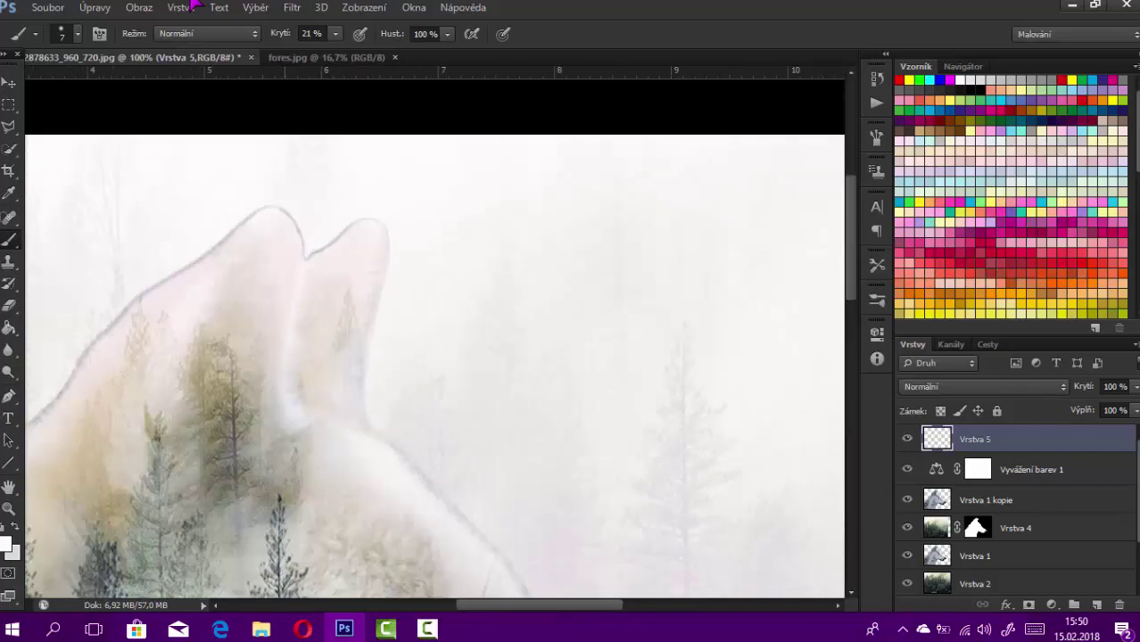
key(ctrl+plus)
Step: Paint faint white strokes over the dark ear and upper-head outlines on Vrstva 5
drag(357, 339, 723, 491)
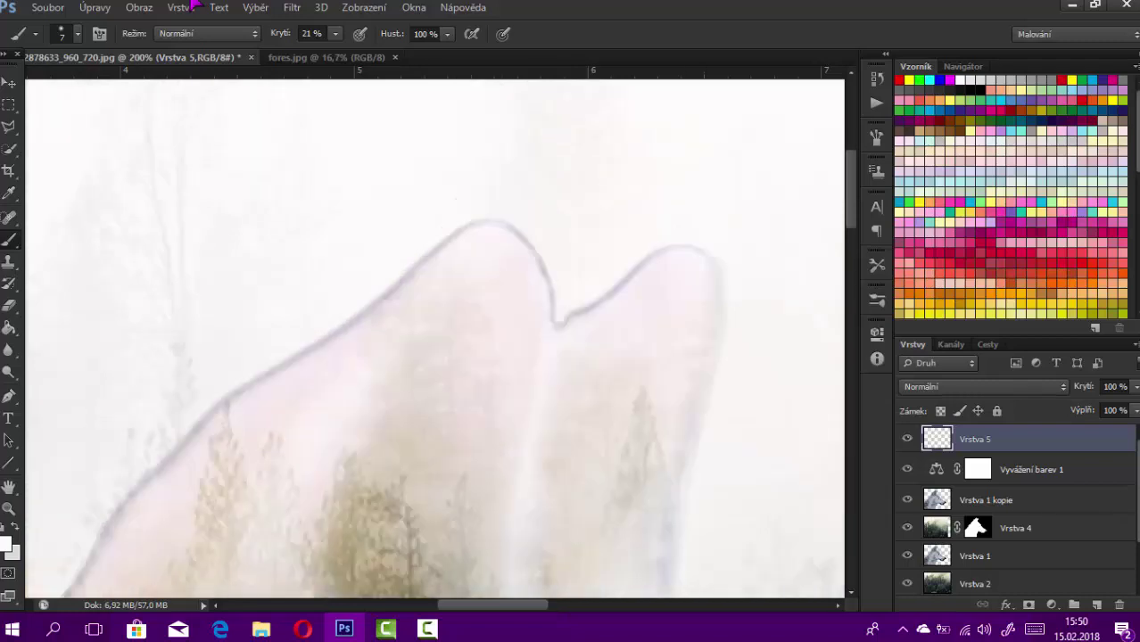
drag(560, 323, 669, 246)
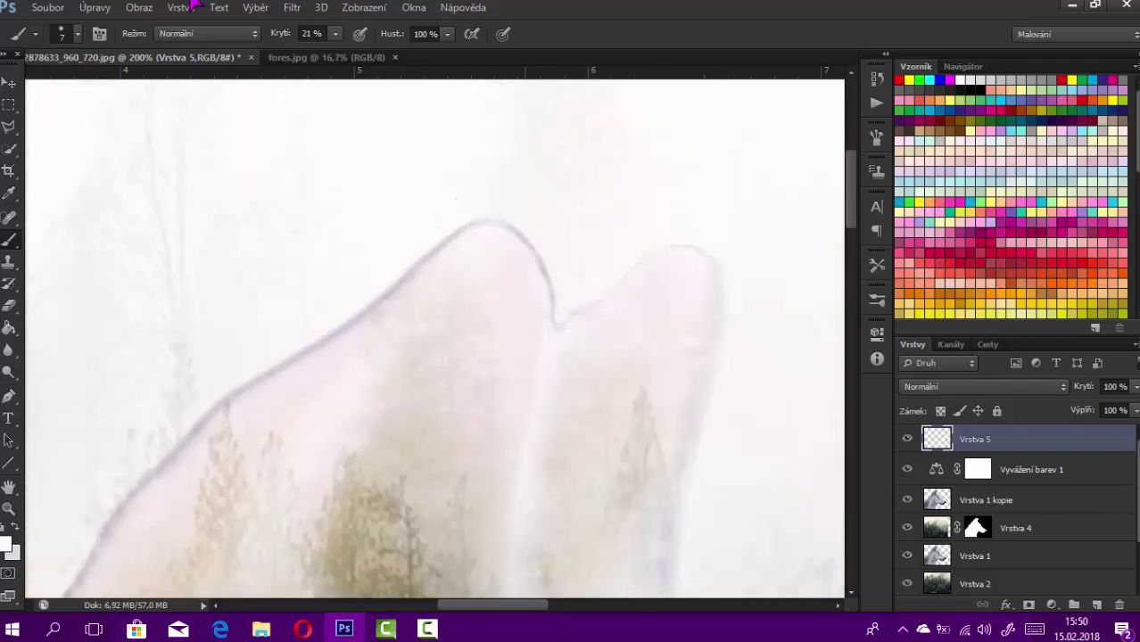
drag(539, 260, 553, 298)
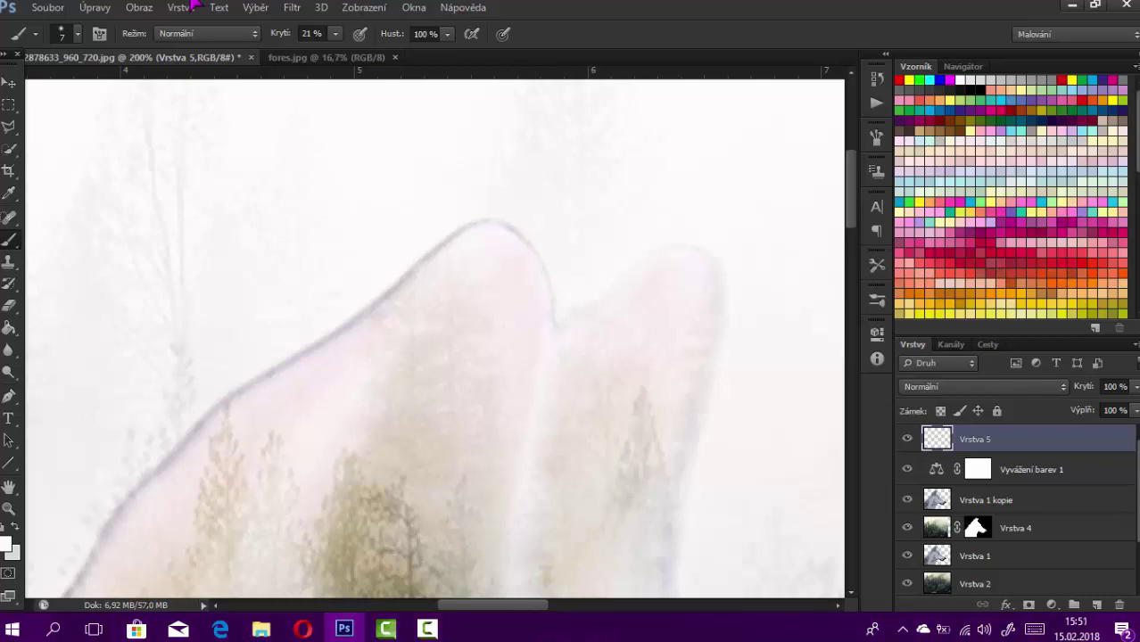
mouse_move(455, 233)
mouse_down()
mouse_move(373, 307)
mouse_move(289, 357)
mouse_move(434, 251)
mouse_up()
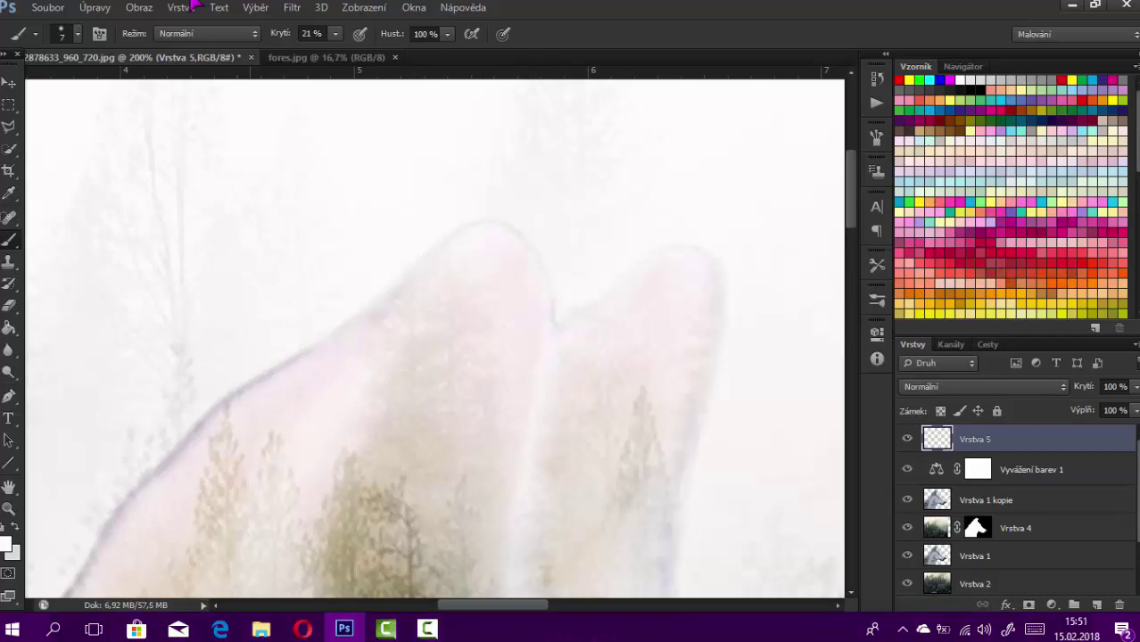
drag(244, 387, 162, 466)
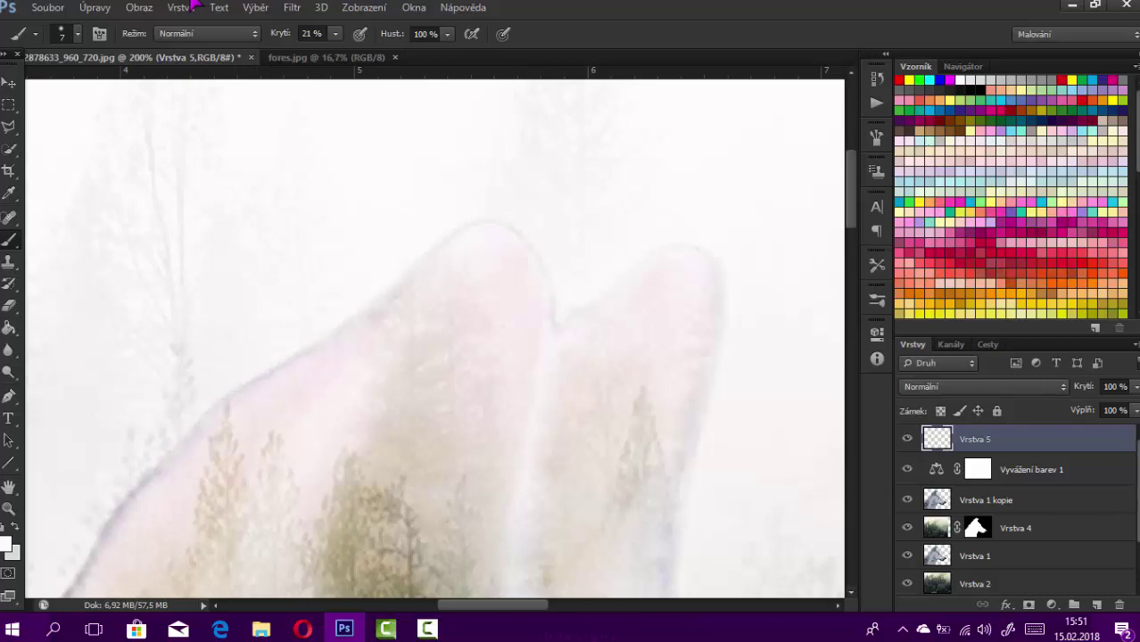
scroll(437, 339, down, 3)
scroll(437, 339, left, 5)
mouse_move(359, 494)
mouse_down()
mouse_move(482, 335)
mouse_move(375, 487)
mouse_move(338, 509)
mouse_up()
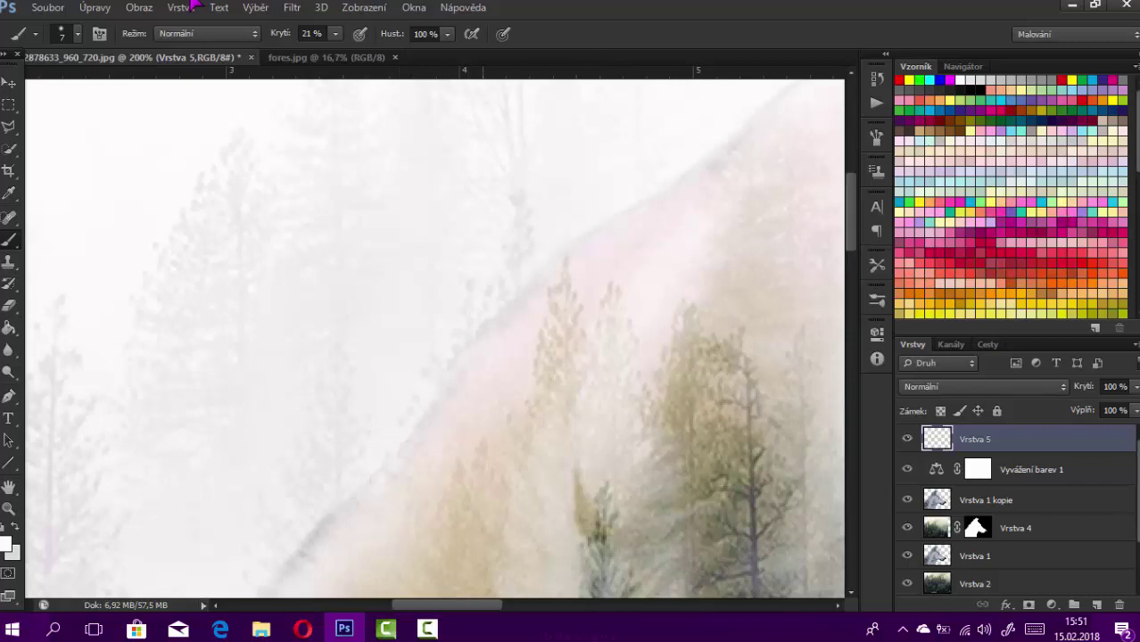
scroll(321, 241, down, 3)
scroll(321, 241, down, 3)
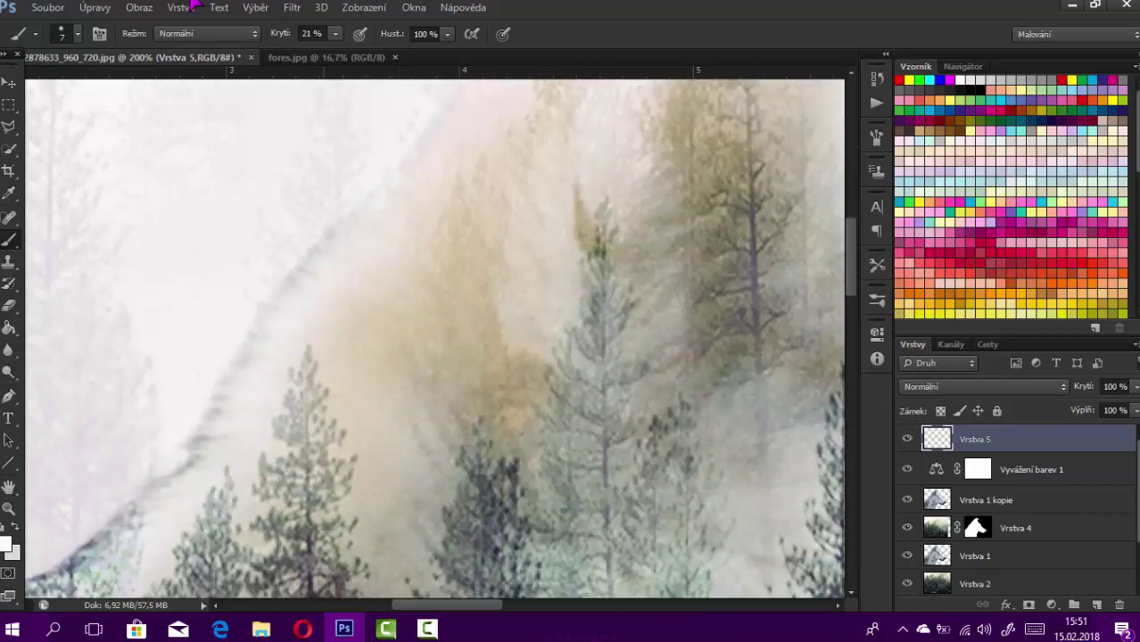
mouse_move(298, 270)
mouse_down()
mouse_move(184, 462)
mouse_move(143, 498)
mouse_up()
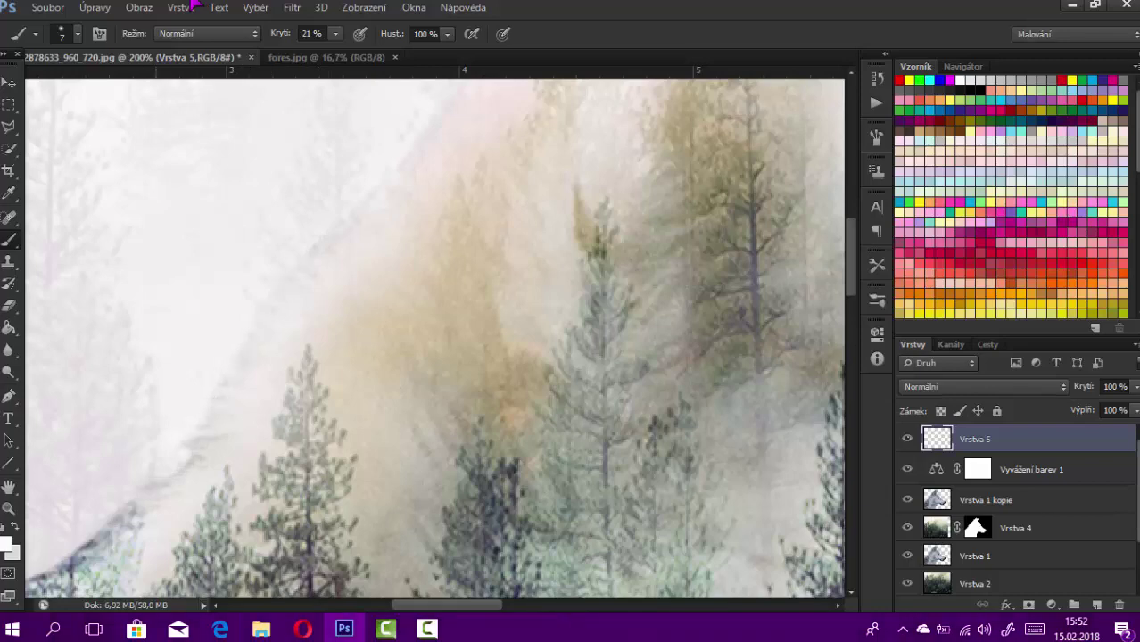
key(ctrl+minus)
key(ctrl+minus)
key(ctrl+minus)
key(ctrl+minus)
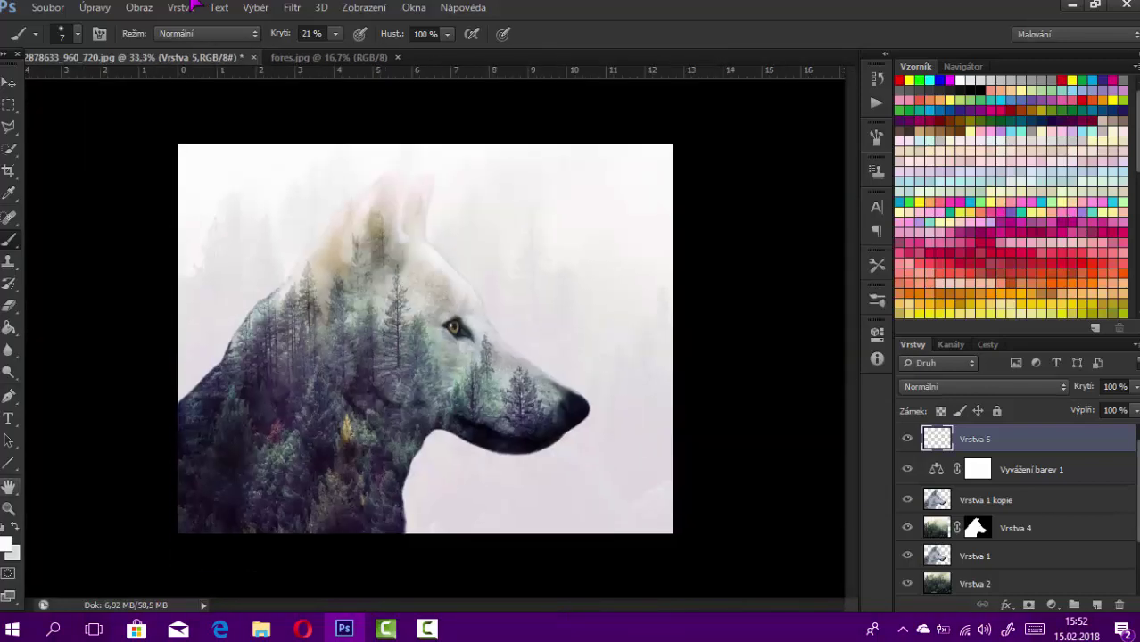
Step: Paint faint white along the wolf's neck edge to blend it into the mist, undoing one too-strong stroke
key(z)
key(ctrl+plus)
key(ctrl+plus)
key(ctrl+plus)
key(ctrl+plus)
key(b)
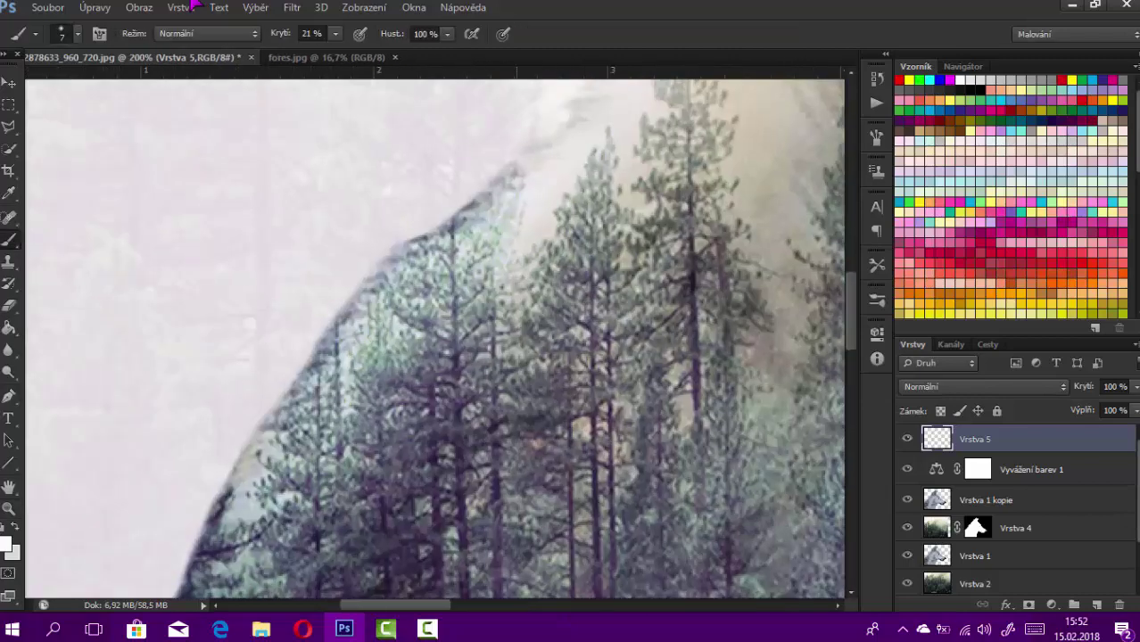
mouse_move(385, 258)
mouse_down()
mouse_move(489, 188)
mouse_move(241, 455)
mouse_move(185, 576)
mouse_up()
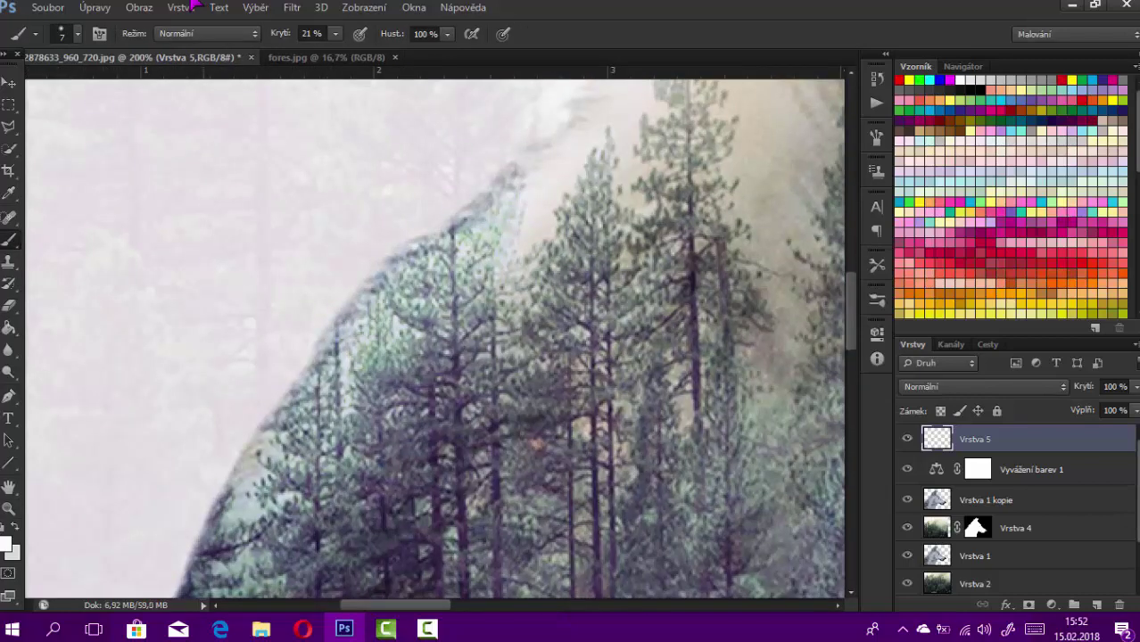
key(ctrl+z)
drag(472, 143, 409, 188)
drag(232, 430, 180, 548)
drag(257, 384, 219, 440)
drag(187, 525, 125, 579)
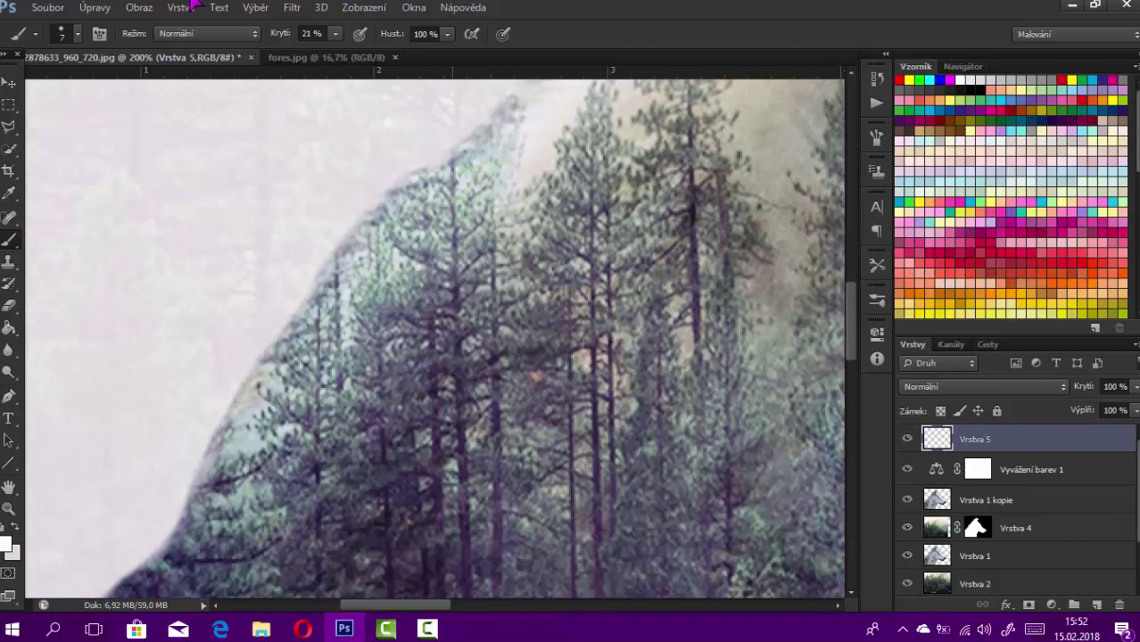
Step: Lighten the head edge above the wolf's eye with faint white paint
key(ctrl+minus)
key(ctrl+minus)
key(ctrl+minus)
scroll(435, 339, right, 5)
key(z)
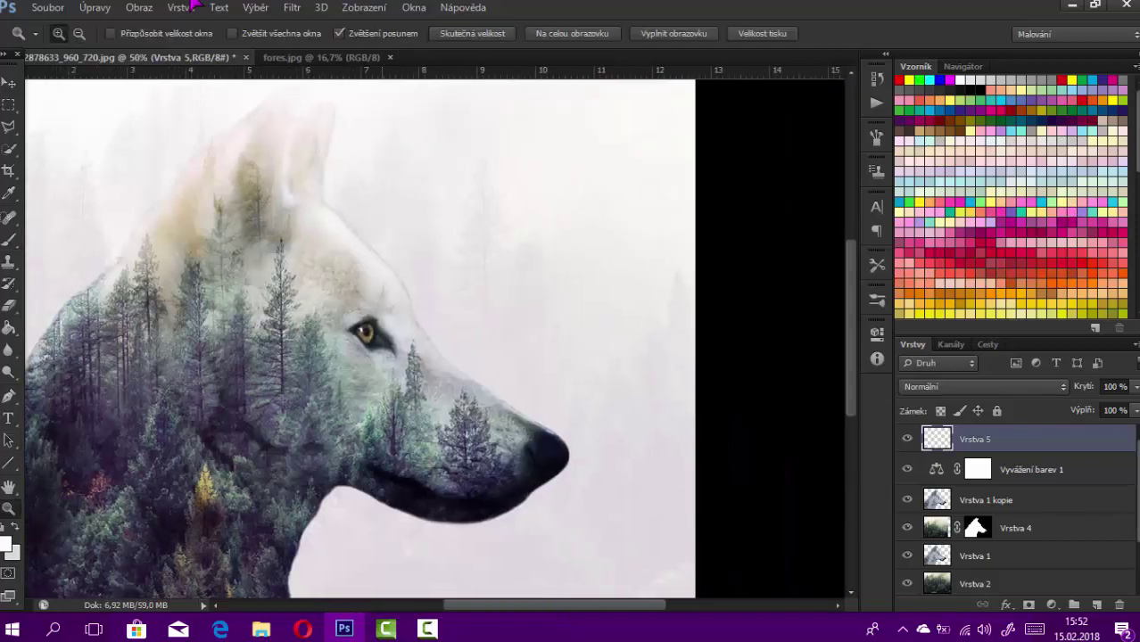
key(ctrl+plus)
key(ctrl+plus)
key(b)
drag(247, 215, 386, 397)
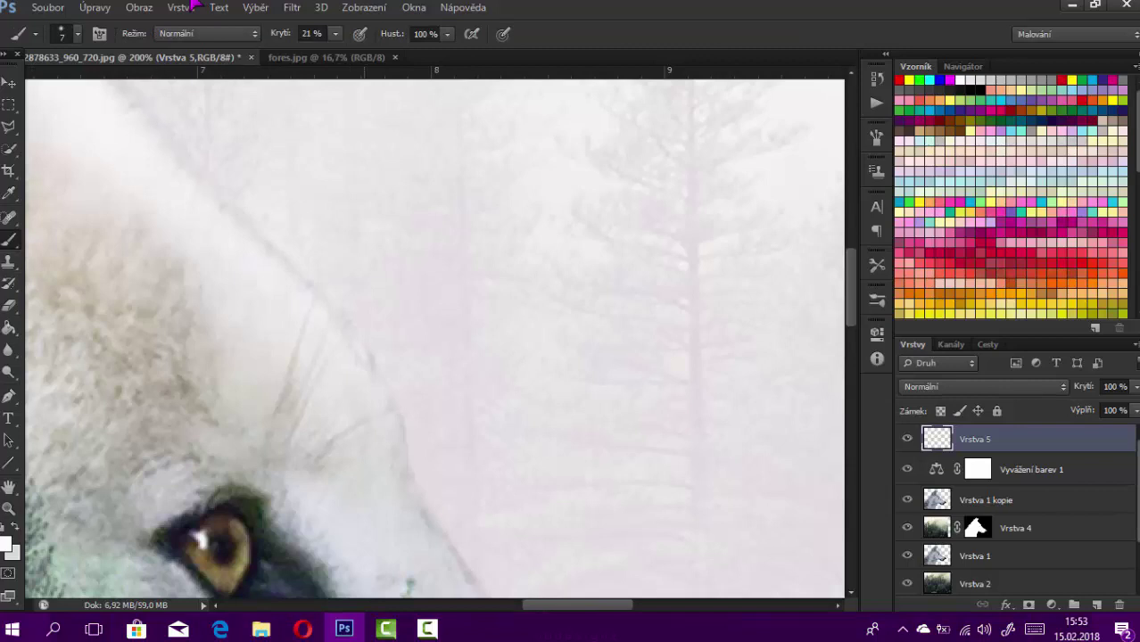
Step: Lower the brush opacity from 21% to 3%
scroll(434, 339, down, 1)
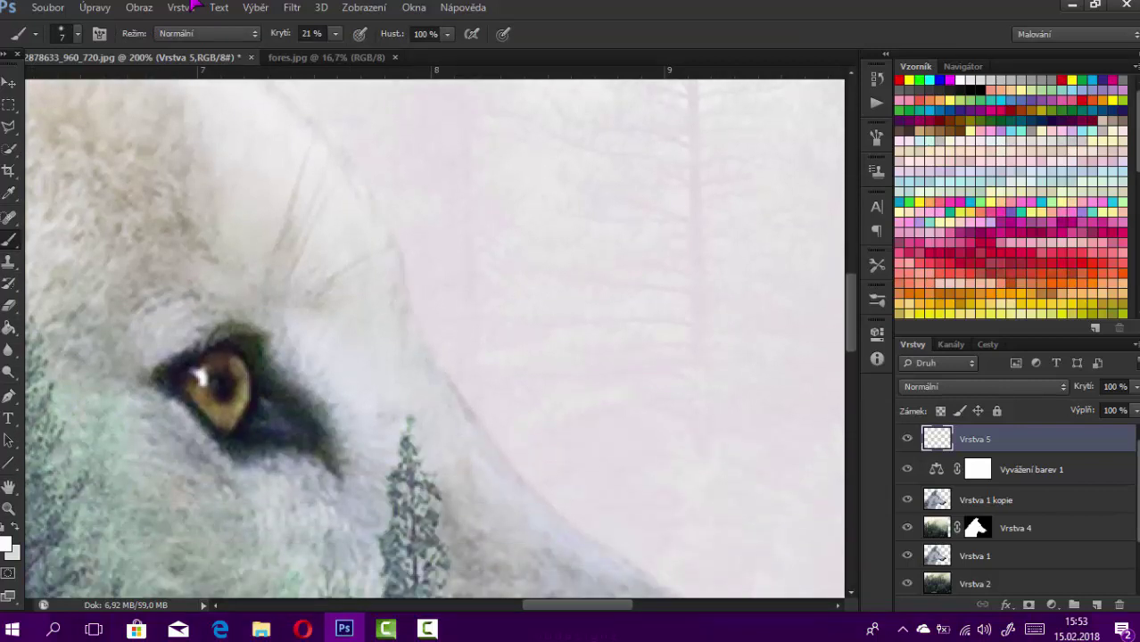
scroll(435, 339, right, 5)
scroll(434, 339, down, 3)
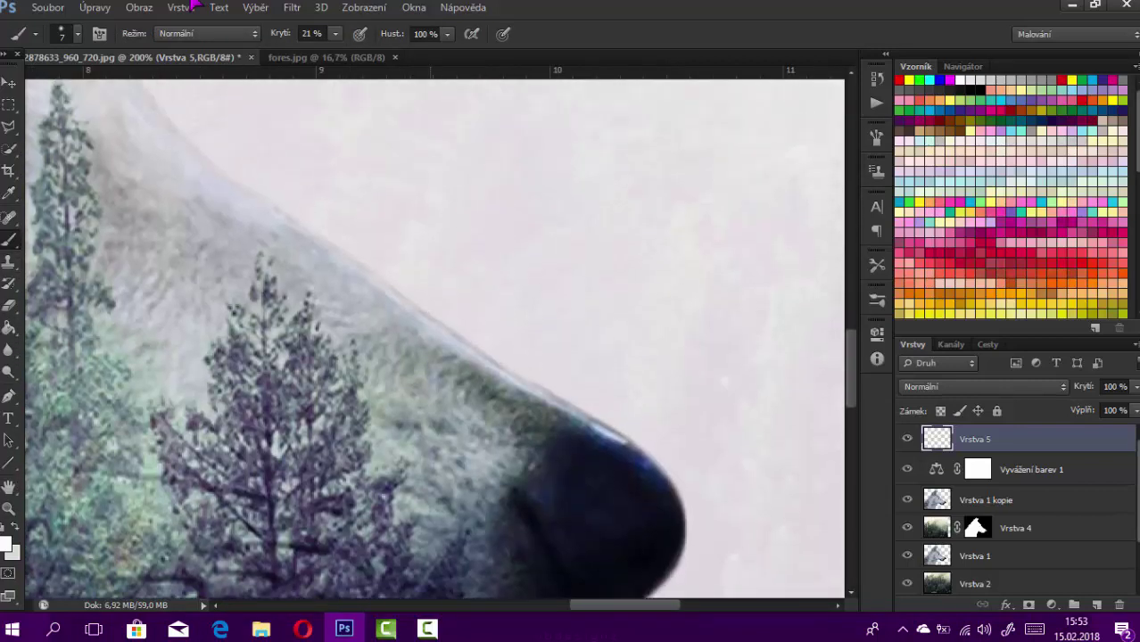
click(336, 33)
drag(334, 52, 318, 51)
Step: Raise the Vrstva 2 forest layer's opacity from 15% to 22%
scroll(435, 337, up, 5)
scroll(434, 338, left, 5)
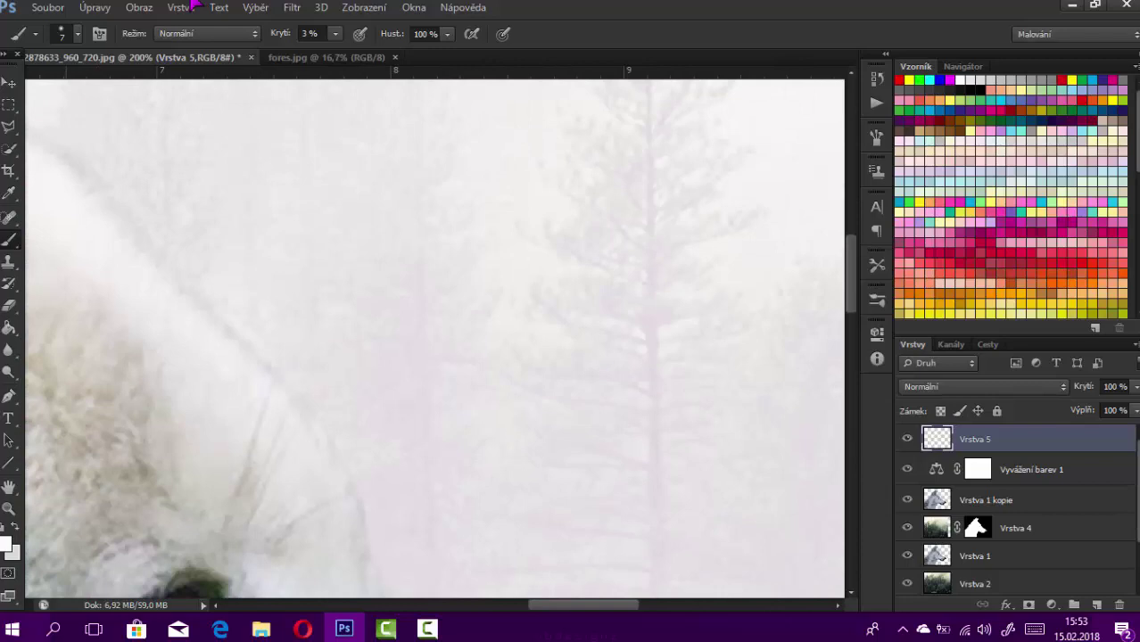
key(ctrl+minus)
key(ctrl+minus)
key(ctrl+minus)
key(ctrl+minus)
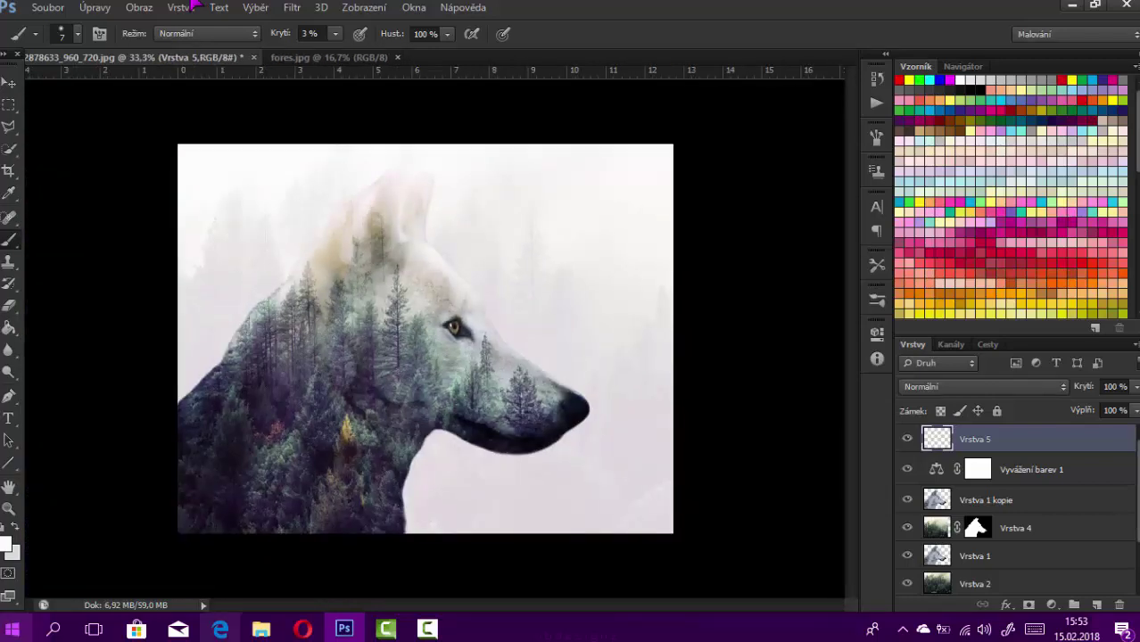
key(alt+comma)
click(1135, 386)
drag(1065, 406, 1073, 406)
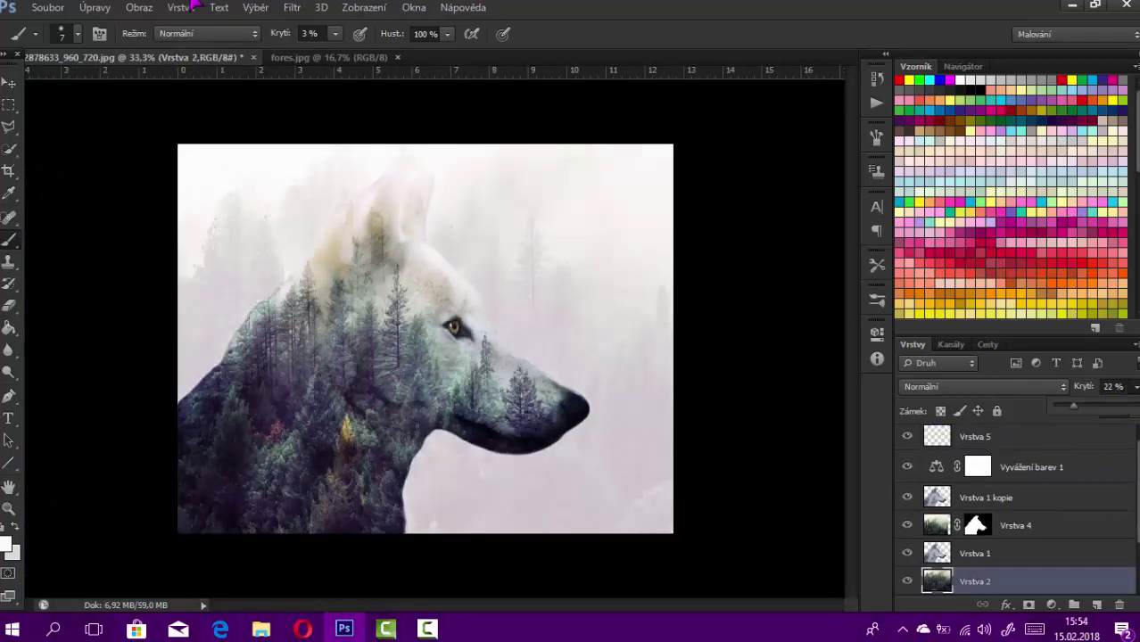
Step: Inspect the snout up close, return to top layer Vrstva 5, and fit the whole image on screen
key(z)
key(ctrl+plus)
key(ctrl+plus)
key(ctrl+plus)
key(ctrl+plus)
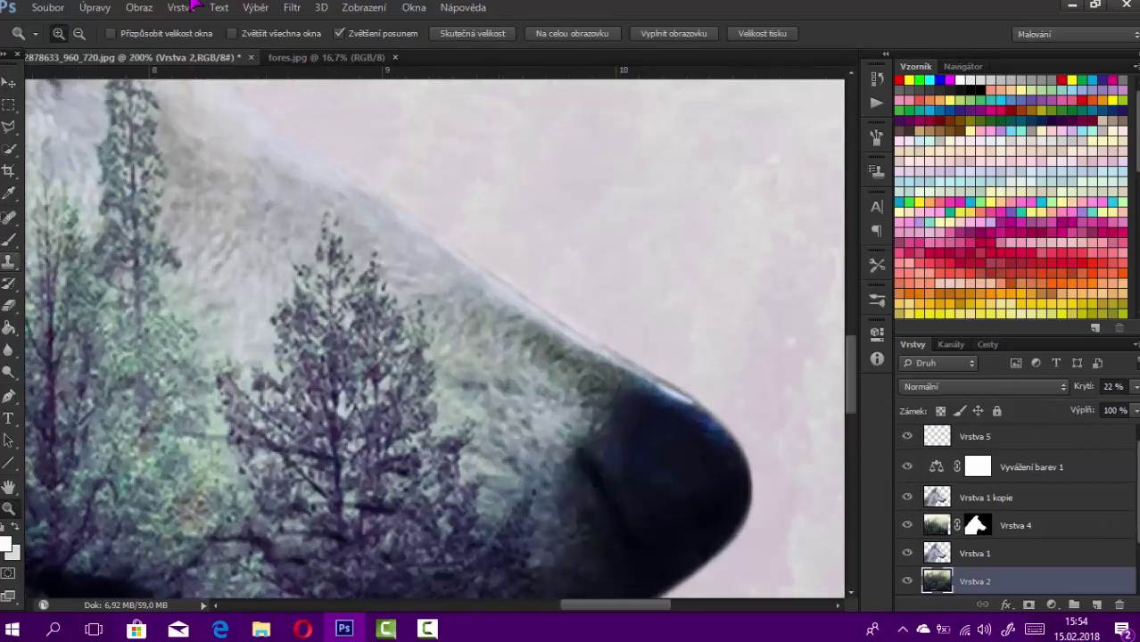
key(b)
key(alt+period)
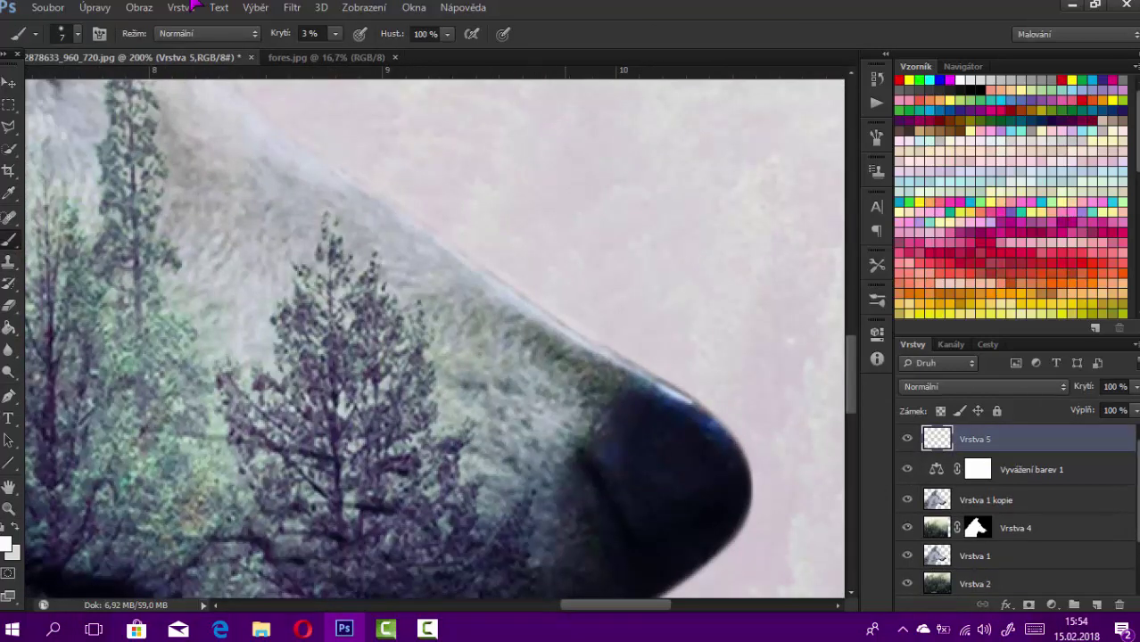
key(ctrl+0)
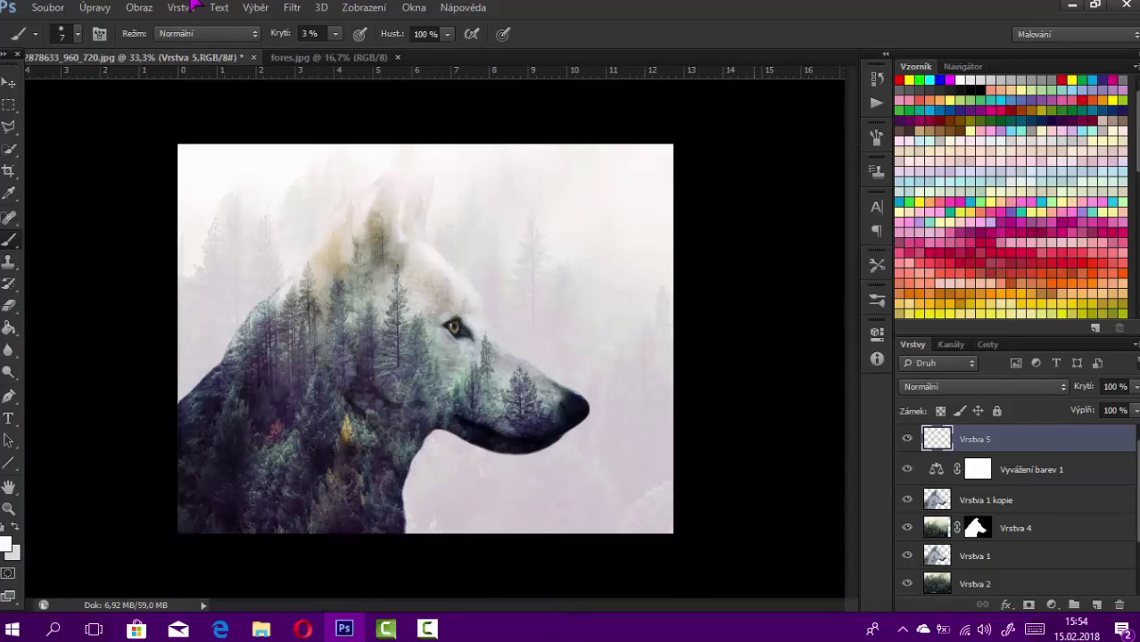
key(alt+s)
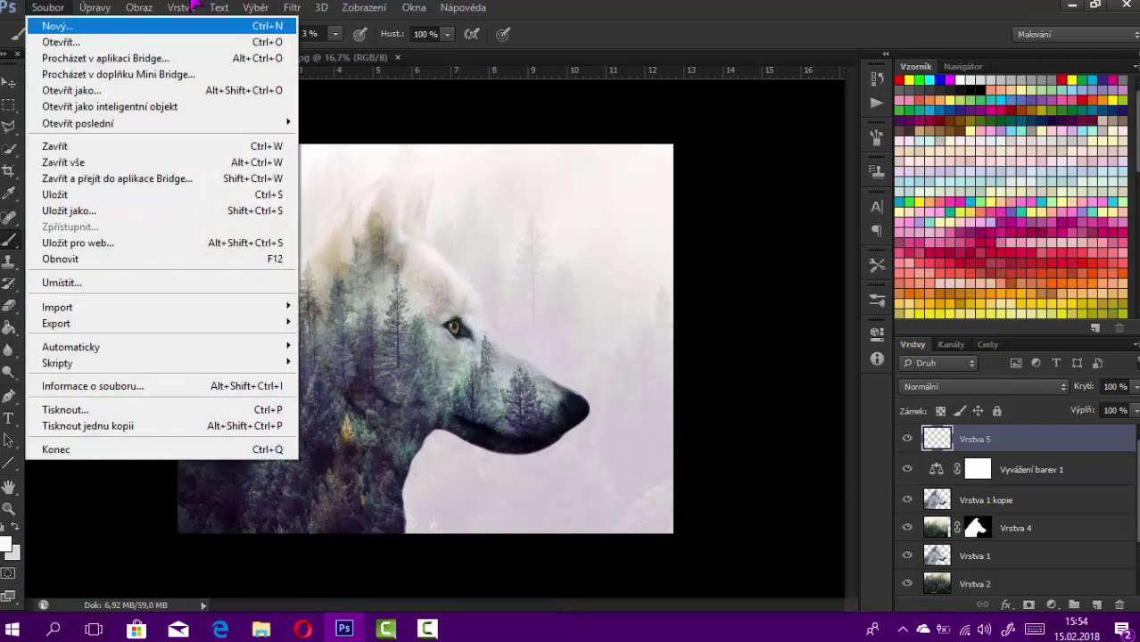
Step: Save As a layered Photoshop PSD named 'wolf', trimming the numbers and accepting Maximize Compatibility
key(Down)
key(Down)
key(Down)
key(Return)
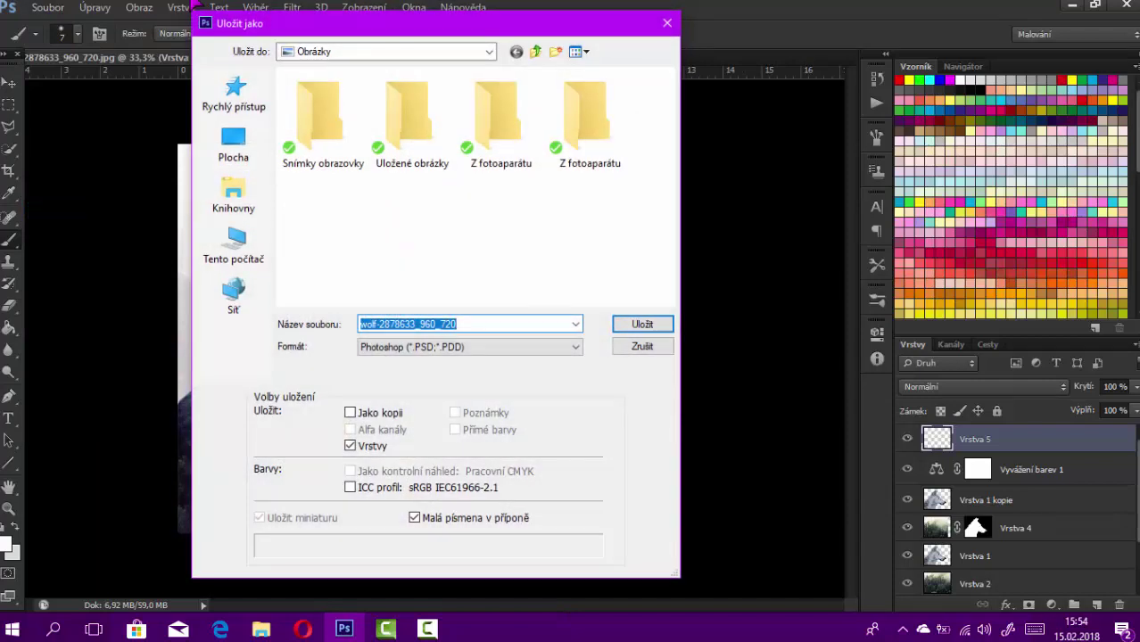
key(Home)
key(ctrl+Right)
key(shift+End)
key(BackSpace)
key(BackSpace)
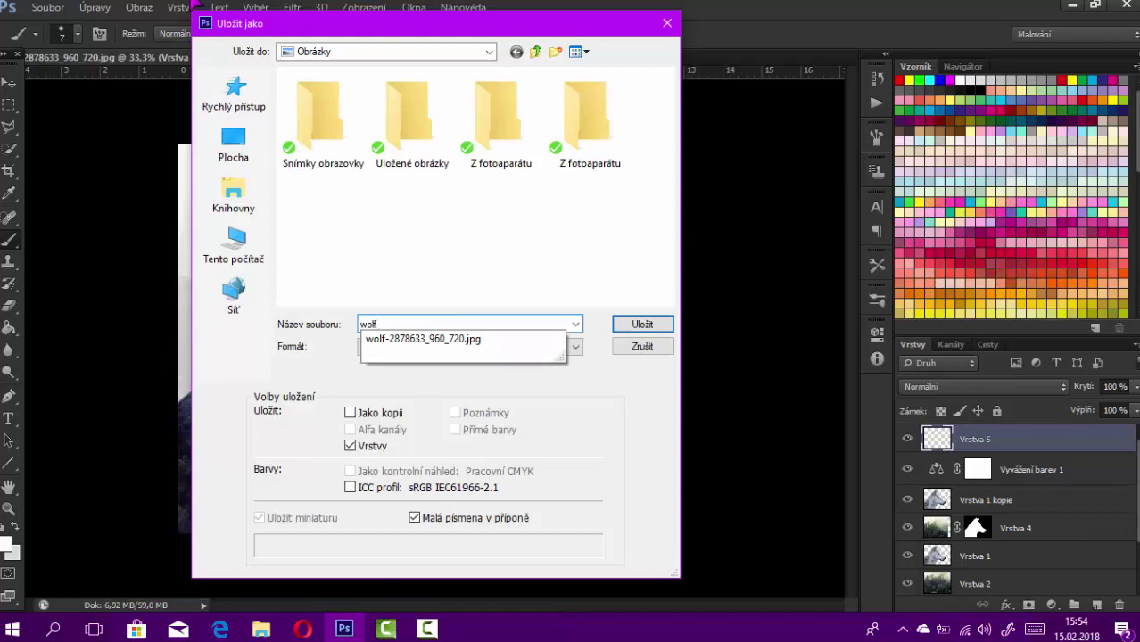
key(Return)
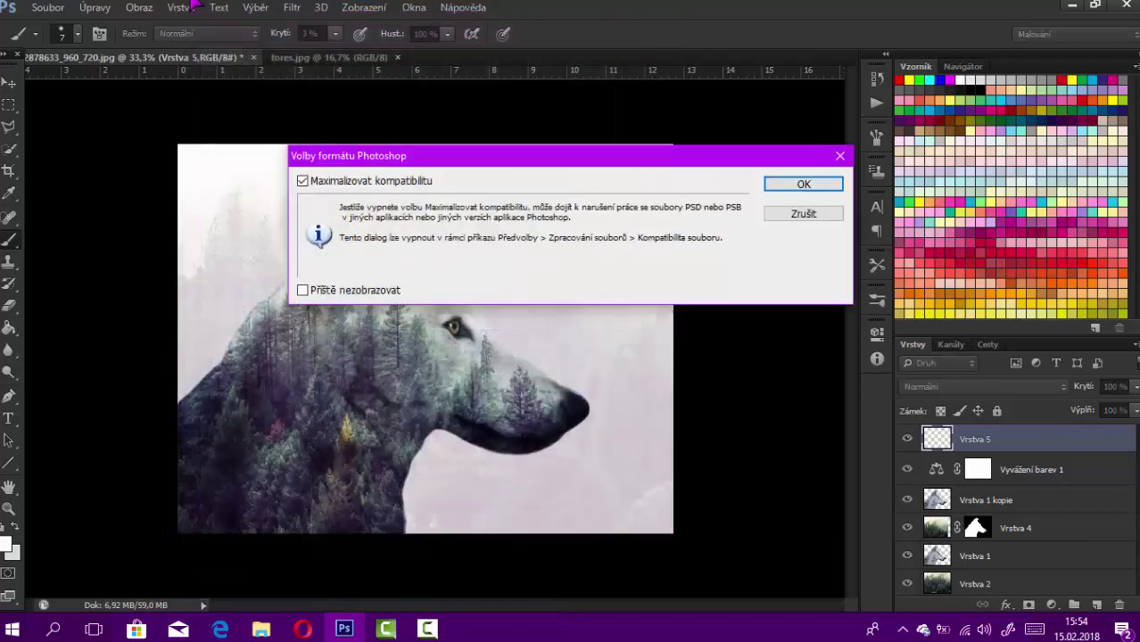
key(Return)
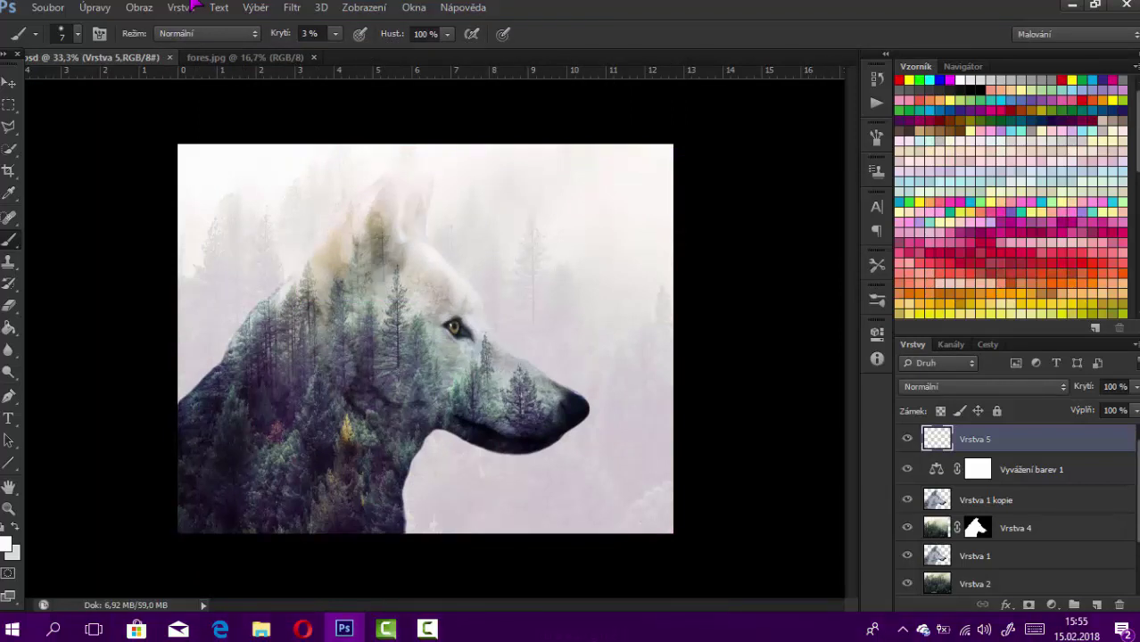
key(z)
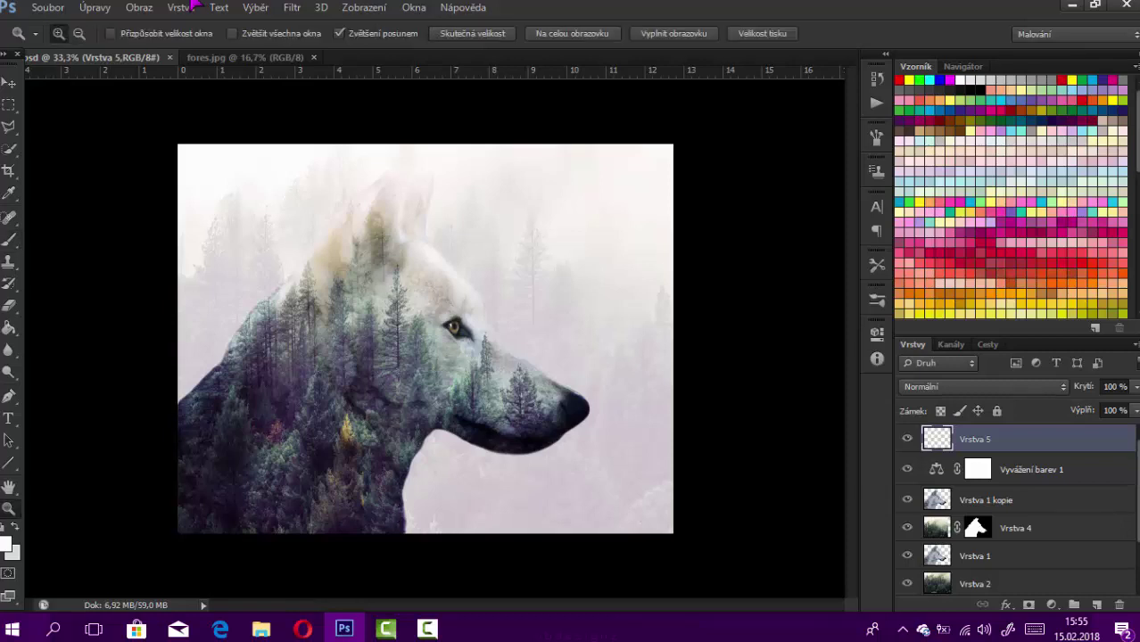
key(ctrl+plus)
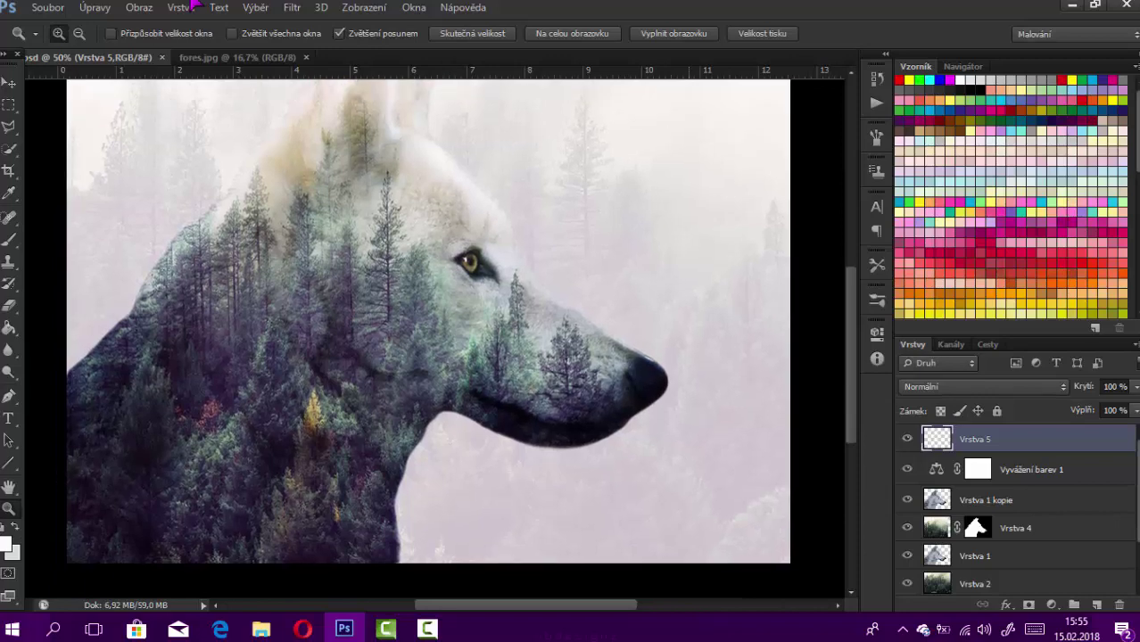
key(ctrl+minus)
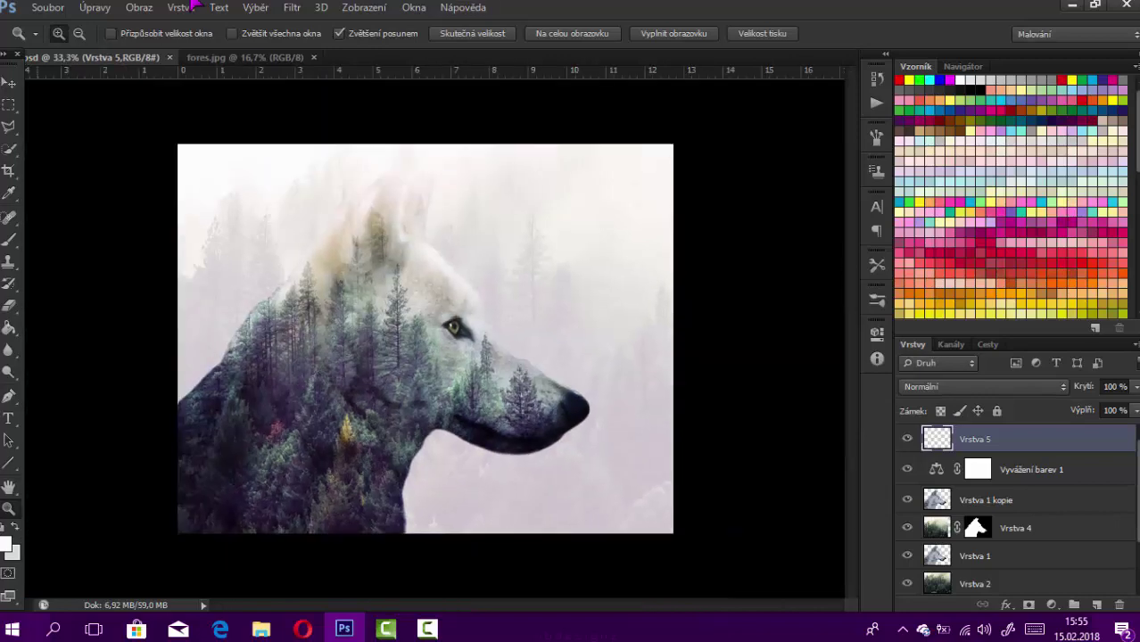
key(v)
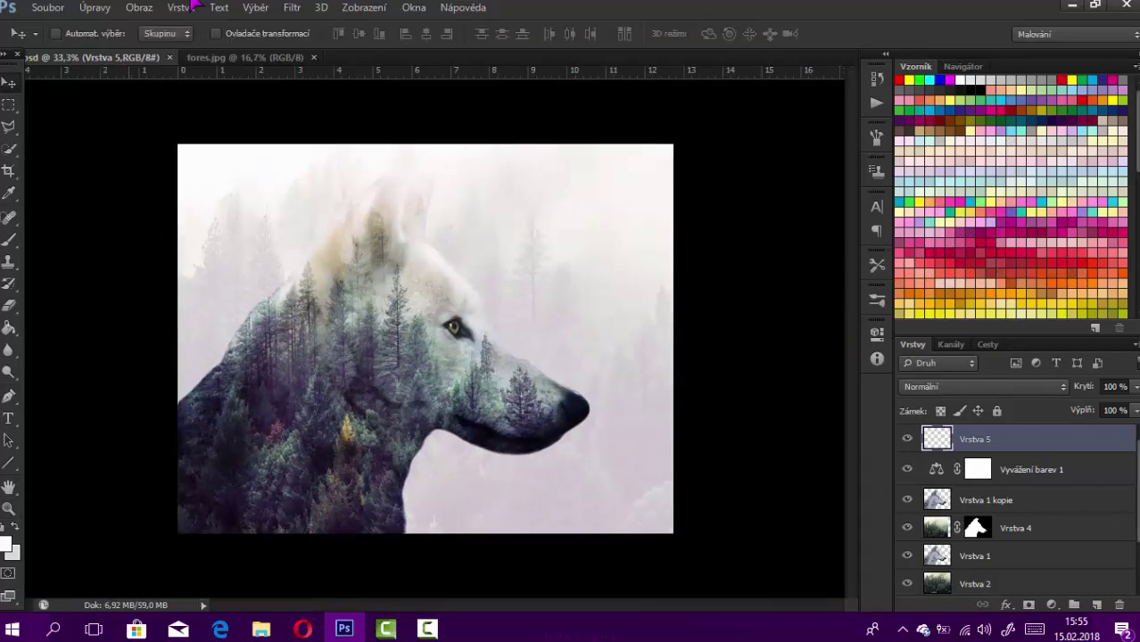